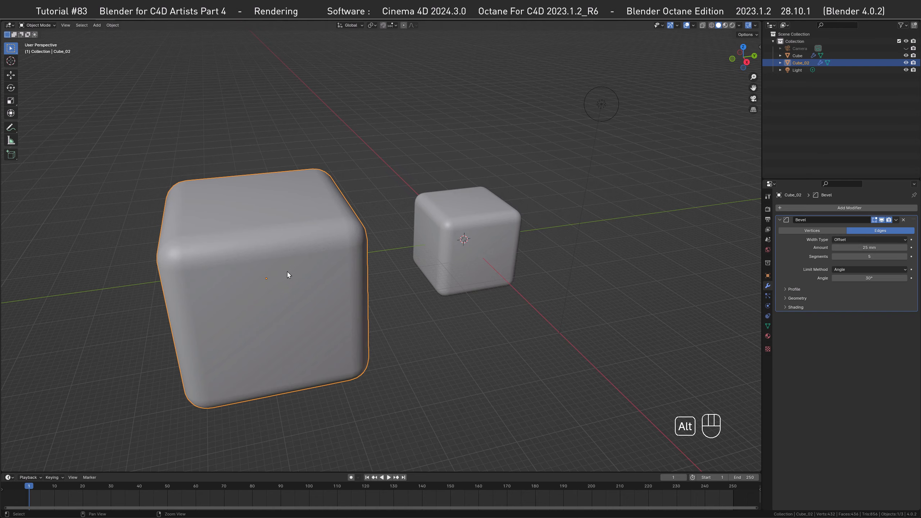
- Frame Cube and Cube_02 one after the other, orbiting and zooming around each selected object to examine the view pivot
{"action": "mouse_move", "coordinate": [287, 271]}
{"action": "left_mouse_down", "text": "alt"}
{"action": "mouse_move", "coordinate": [279, 286]}
{"action": "mouse_move", "coordinate": [283, 259]}
{"action": "left_mouse_up", "text": "alt"}
{"action": "mouse_move", "coordinate": [443, 242]}
{"action": "left_mouse_down", "text": "alt"}
{"action": "mouse_move", "coordinate": [457, 123]}
{"action": "mouse_move", "coordinate": [442, 253]}
{"action": "mouse_move", "coordinate": [434, 228]}
{"action": "left_mouse_up", "text": "alt"}
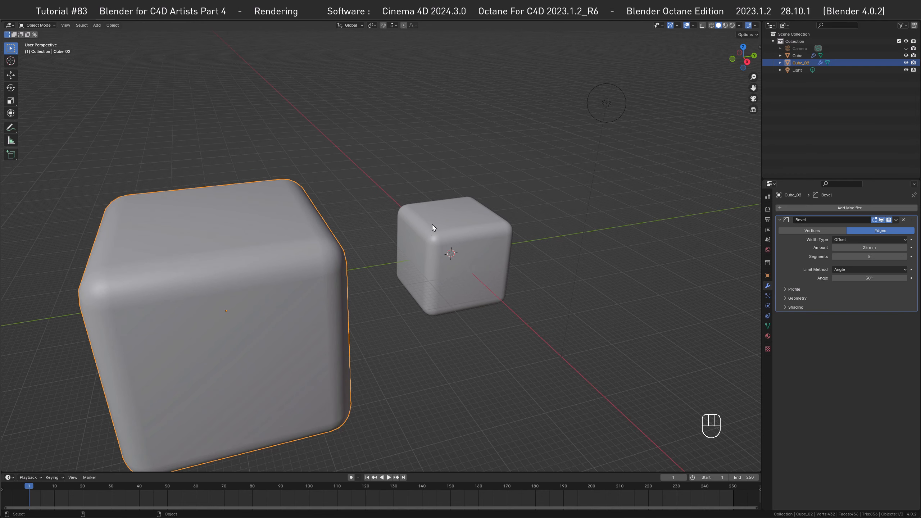
{"action": "left_click", "coordinate": [434, 238]}
{"action": "key", "text": "KP_Decimal"}
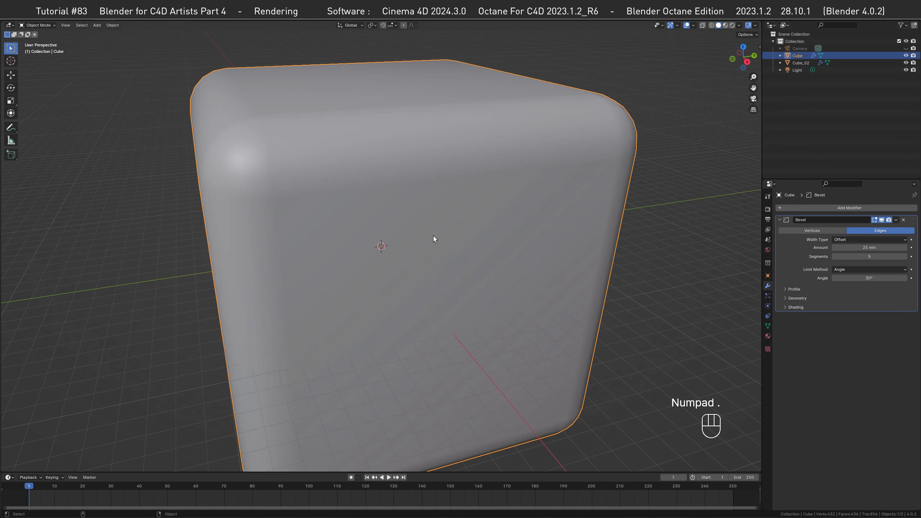
{"action": "scroll", "coordinate": [404, 251], "scroll_direction": "down", "scroll_amount": 8}
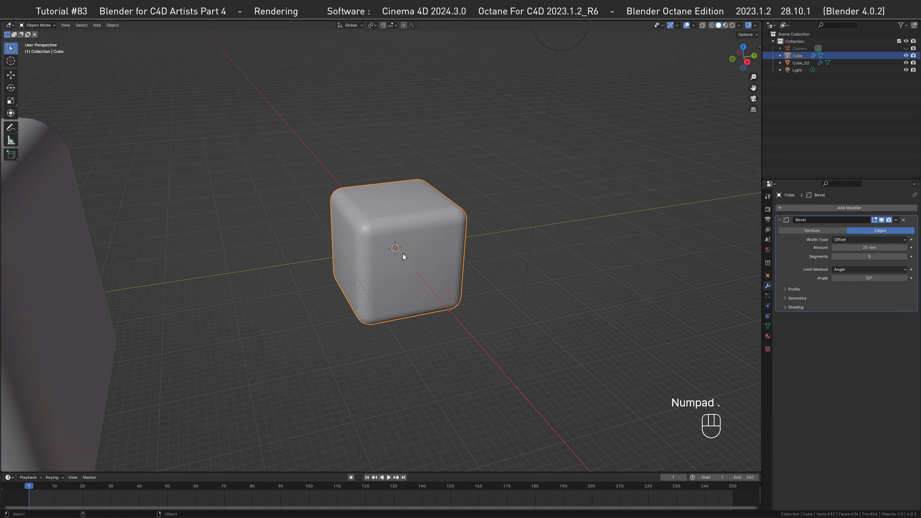
{"action": "mouse_move", "coordinate": [402, 253]}
{"action": "left_mouse_down", "text": "alt"}
{"action": "mouse_move", "coordinate": [421, 271]}
{"action": "mouse_move", "coordinate": [416, 253]}
{"action": "left_mouse_up", "text": "alt"}
{"action": "right_click_drag", "start_coordinate": [416, 253], "coordinate": [534, 235], "text": "alt"}
{"action": "left_click", "coordinate": [235, 298]}
{"action": "key", "text": "KP_Decimal"}
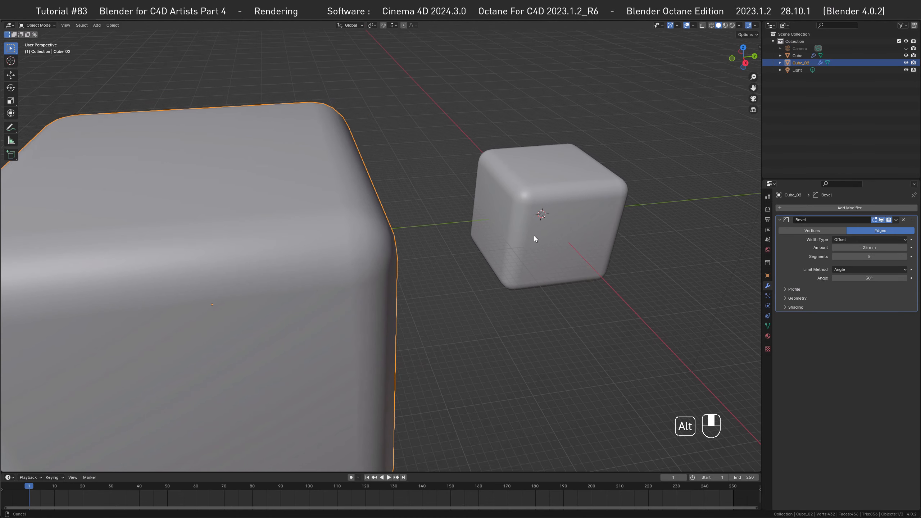
{"action": "mouse_move", "coordinate": [534, 235]}
{"action": "left_mouse_down", "text": "alt"}
{"action": "mouse_move", "coordinate": [547, 236]}
{"action": "mouse_move", "coordinate": [516, 236]}
{"action": "left_mouse_up", "text": "alt"}
{"action": "scroll", "coordinate": [516, 234], "scroll_direction": "down", "scroll_amount": 5}
{"action": "middle_click_drag", "start_coordinate": [514, 233], "coordinate": [421, 264], "text": "alt"}
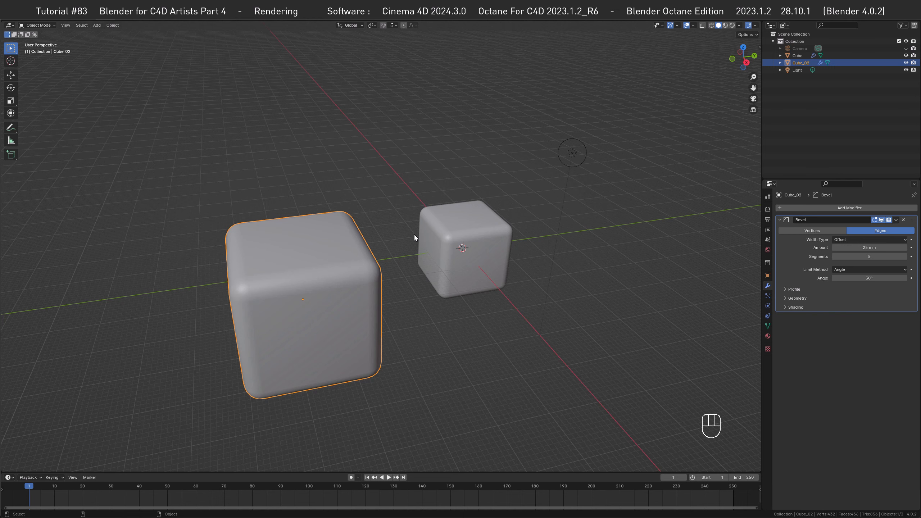
- Review the Navigation preferences, including Auto Depth and Zoom to Mouse Position, and close the preferences window
{"action": "left_click", "coordinate": [32, 14]}
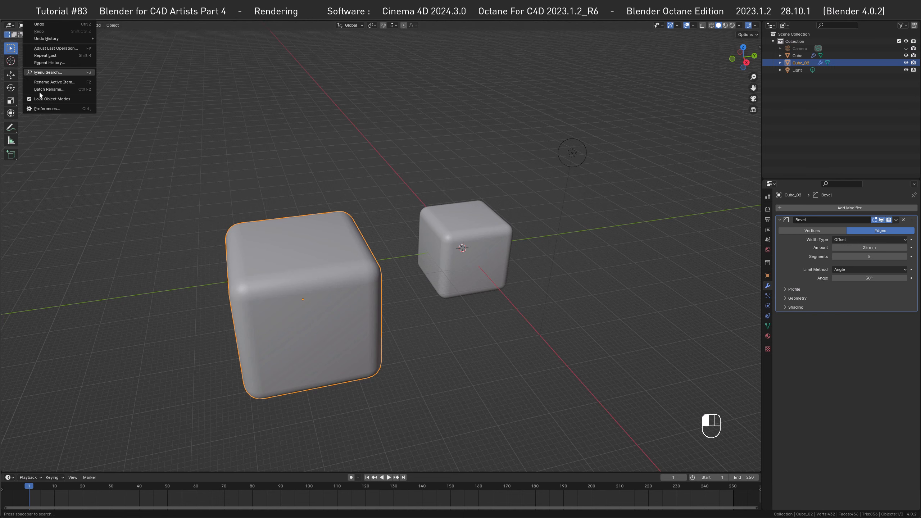
{"action": "left_click", "coordinate": [47, 108]}
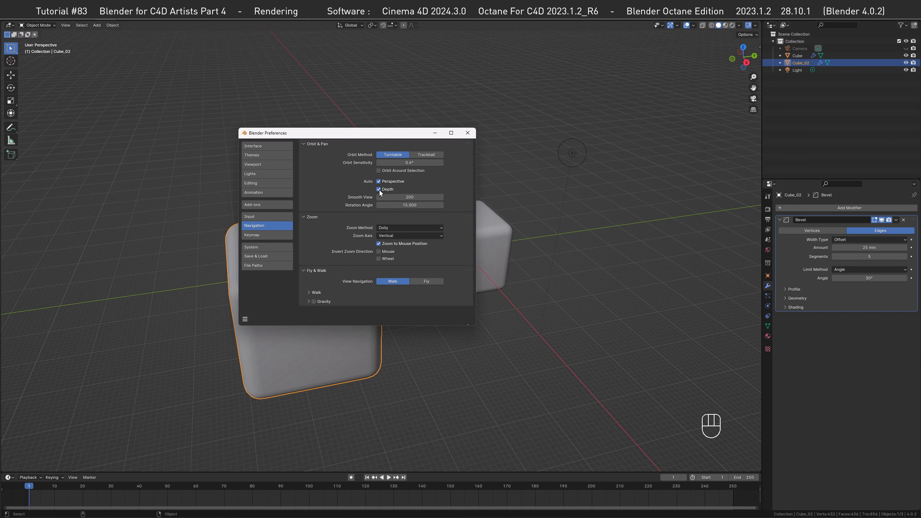
{"action": "left_click", "coordinate": [468, 133]}
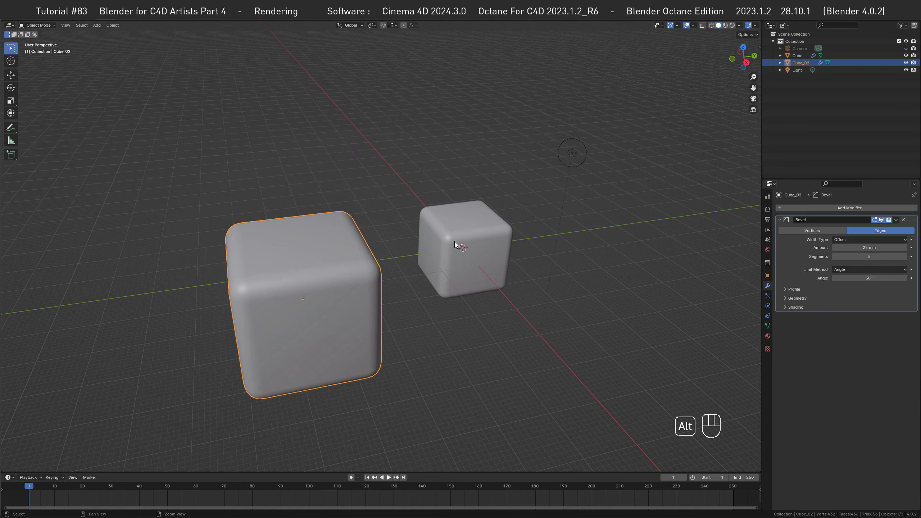
- Examine how panning, zooming and orbiting follow the surface beneath the pointer on both cubes
{"action": "middle_click_drag", "start_coordinate": [451, 246], "coordinate": [413, 245], "text": "alt"}
{"action": "mouse_move", "coordinate": [414, 245]}
{"action": "right_mouse_down", "text": "alt"}
{"action": "mouse_move", "coordinate": [427, 143]}
{"action": "mouse_move", "coordinate": [409, 245]}
{"action": "right_mouse_up", "text": "alt"}
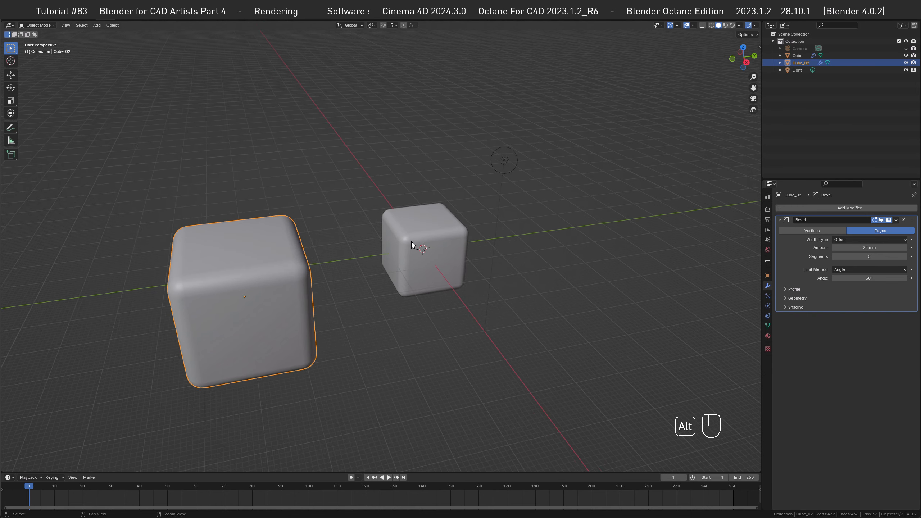
{"action": "middle_click_drag", "start_coordinate": [412, 242], "coordinate": [435, 231], "text": "alt"}
{"action": "mouse_move", "coordinate": [434, 232]}
{"action": "right_mouse_down", "text": "alt"}
{"action": "mouse_move", "coordinate": [448, 150]}
{"action": "mouse_move", "coordinate": [427, 230]}
{"action": "right_mouse_up", "text": "alt"}
{"action": "middle_click_drag", "start_coordinate": [428, 231], "coordinate": [448, 222], "text": "alt"}
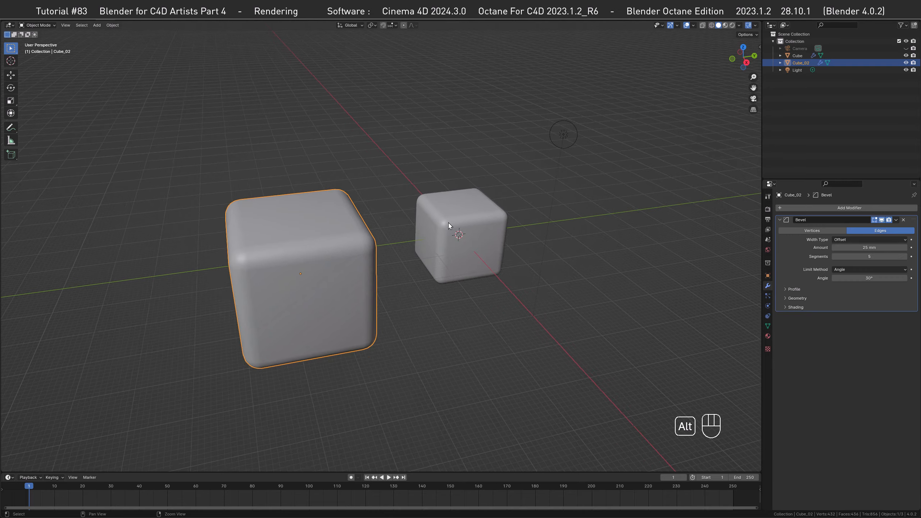
{"action": "left_click_drag", "start_coordinate": [435, 220], "coordinate": [442, 218], "text": "alt"}
{"action": "right_click_drag", "start_coordinate": [443, 220], "coordinate": [460, 212], "text": "alt"}
{"action": "left_click_drag", "start_coordinate": [461, 212], "coordinate": [308, 211], "text": "alt"}
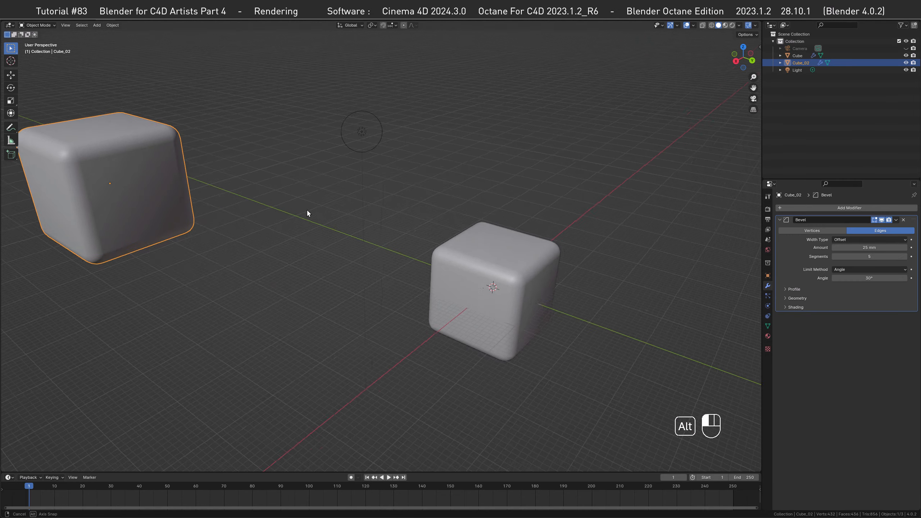
{"action": "middle_click_drag", "start_coordinate": [107, 187], "coordinate": [117, 190], "text": "alt"}
{"action": "left_click_drag", "start_coordinate": [116, 188], "coordinate": [314, 181], "text": "alt"}
{"action": "middle_click_drag", "start_coordinate": [315, 180], "coordinate": [445, 209], "text": "alt"}
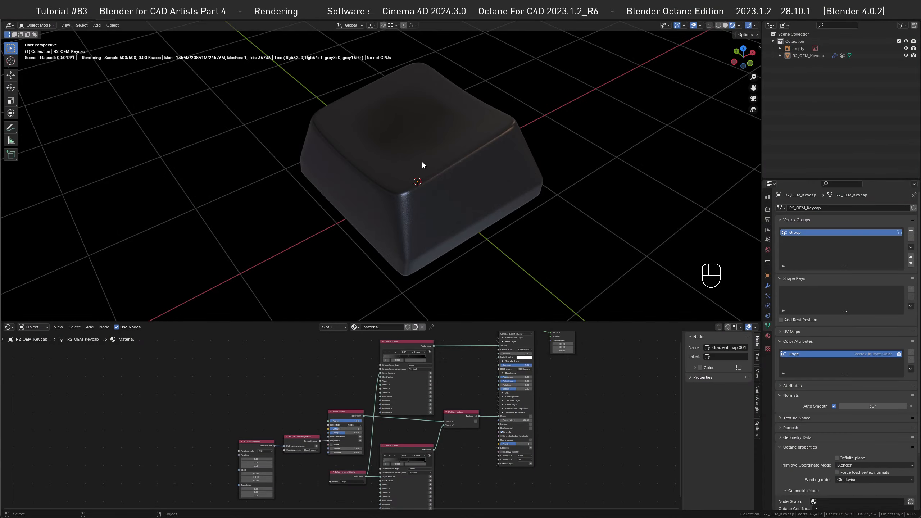
- Switch the keycap scene's viewport from rendered to solid shading
{"action": "left_click_drag", "start_coordinate": [422, 166], "coordinate": [410, 227], "text": "alt"}
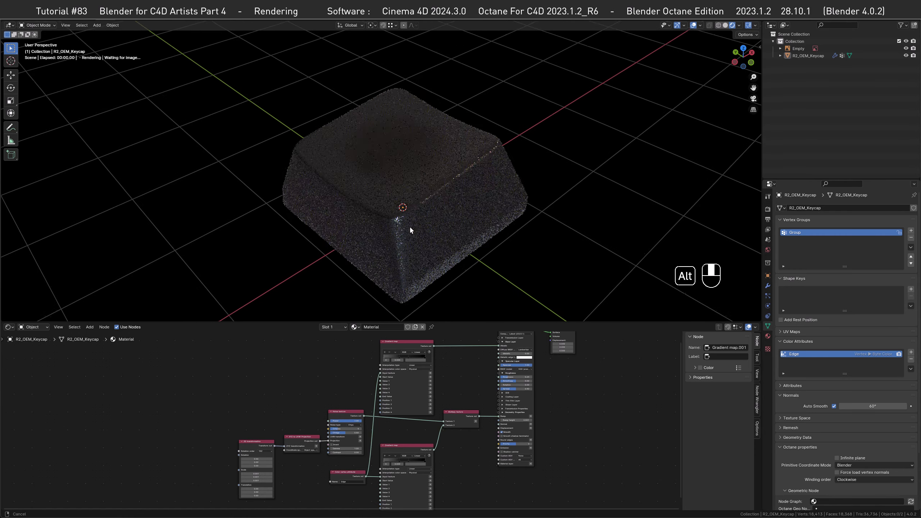
{"action": "middle_click_drag", "start_coordinate": [409, 227], "coordinate": [408, 231], "text": "alt"}
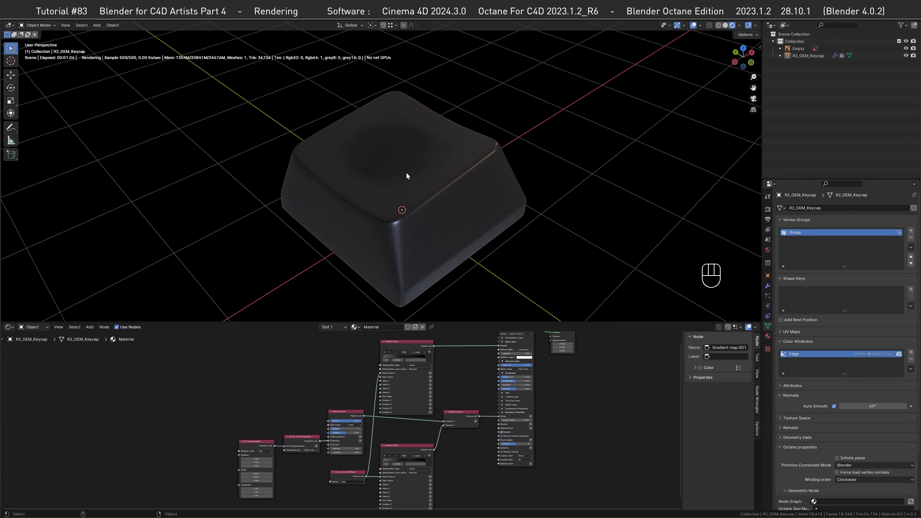
{"action": "left_click", "coordinate": [724, 25]}
{"action": "mouse_move", "coordinate": [458, 160]}
{"action": "left_mouse_down", "text": "alt"}
{"action": "mouse_move", "coordinate": [436, 192]}
{"action": "mouse_move", "coordinate": [429, 183]}
{"action": "left_mouse_up", "text": "alt"}
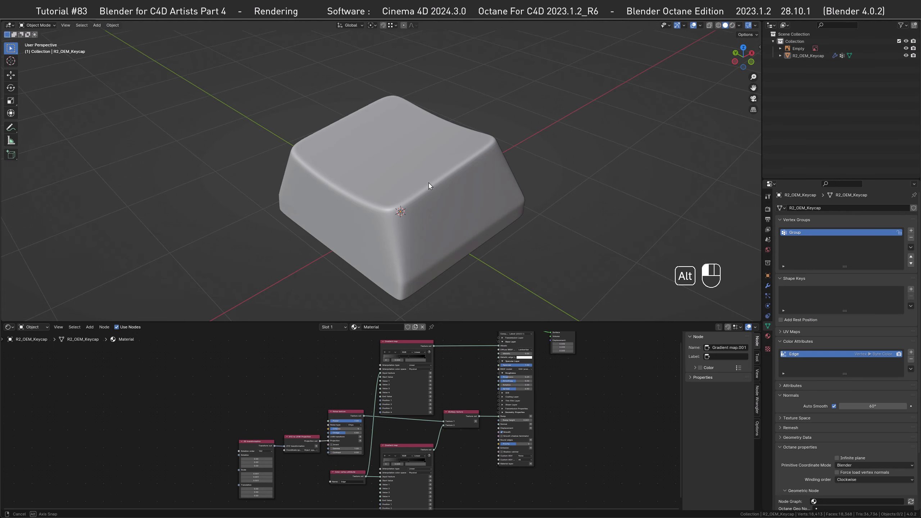
- Create a linked duplicate of R2_OEM_Keycap offset 20 mm along X, and expand both keycaps' hierarchies in the outliner
{"action": "left_click", "coordinate": [480, 168]}
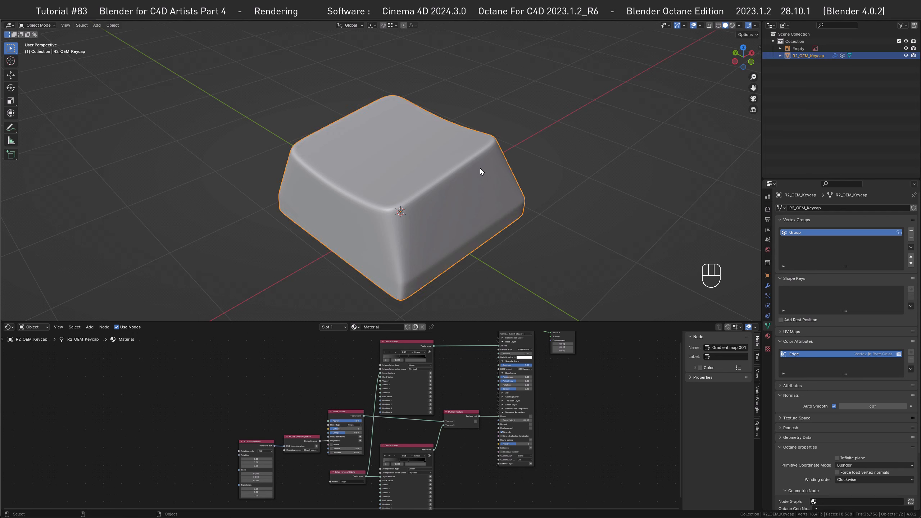
{"action": "key", "text": "alt+d"}
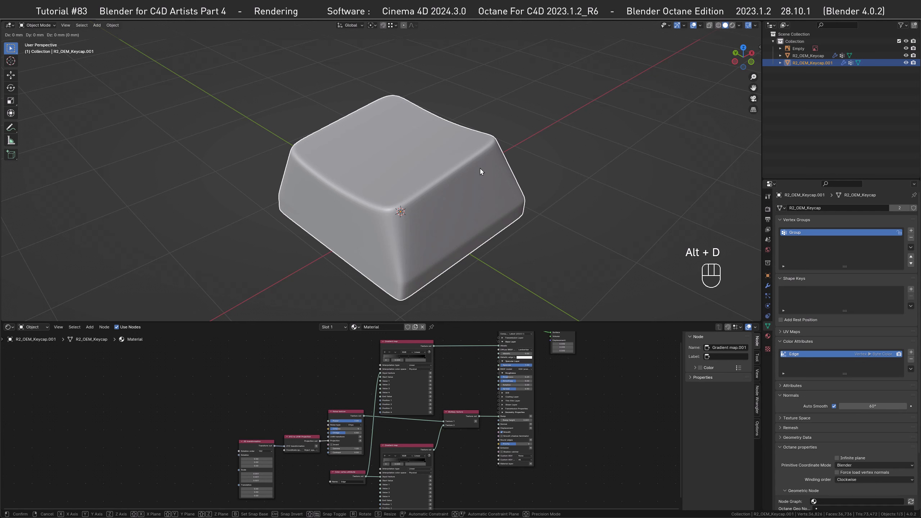
{"action": "key", "text": "x"}
{"action": "key", "text": "KP_2"}
{"action": "key", "text": "KP_0"}
{"action": "key", "text": "Return"}
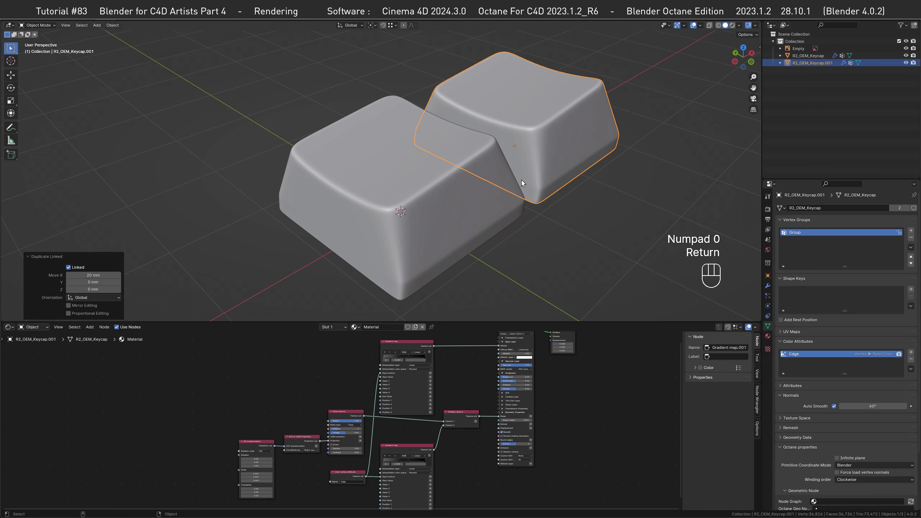
{"action": "middle_click_drag", "start_coordinate": [644, 169], "coordinate": [556, 191], "text": "alt"}
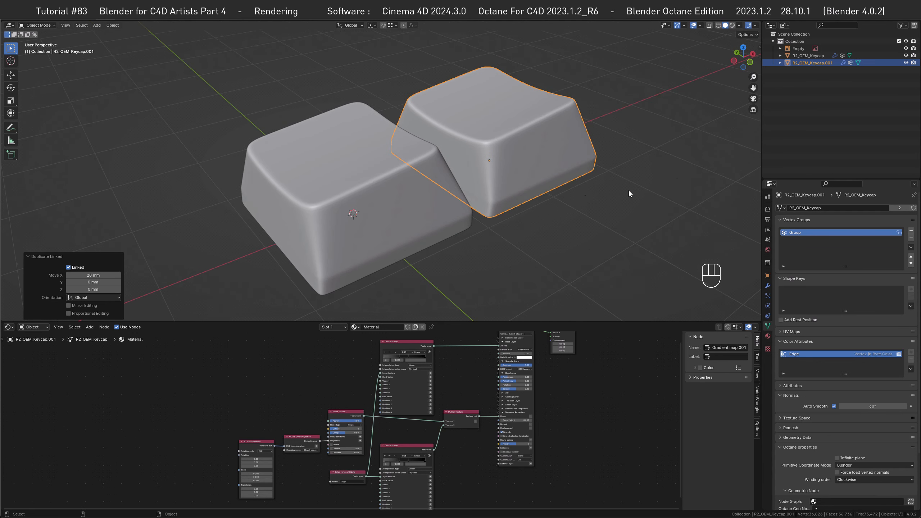
{"action": "left_click", "coordinate": [779, 62]}
{"action": "left_click", "coordinate": [780, 56]}
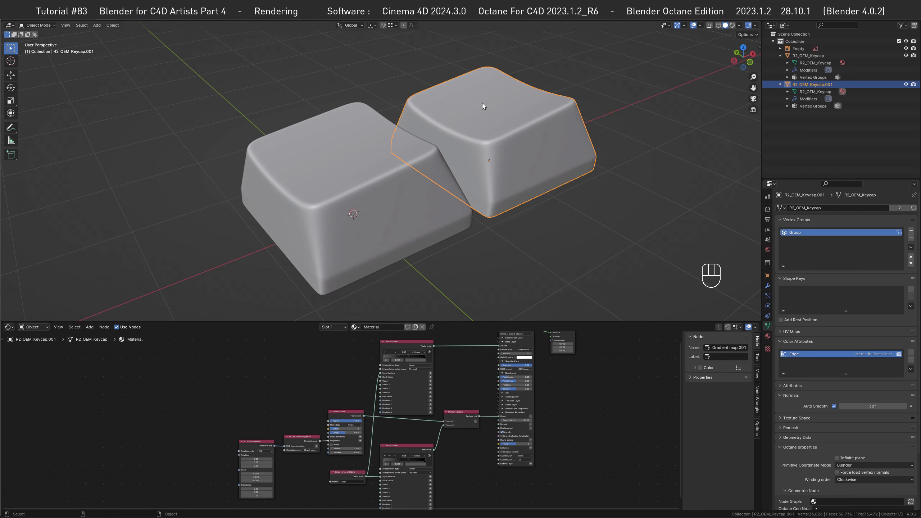
- Try raising a vertex on top of the duplicate keycap about 3.7 mm along Z in Edit Mode, and undo the change
{"action": "key", "text": "Tab"}
{"action": "left_click", "coordinate": [500, 115]}
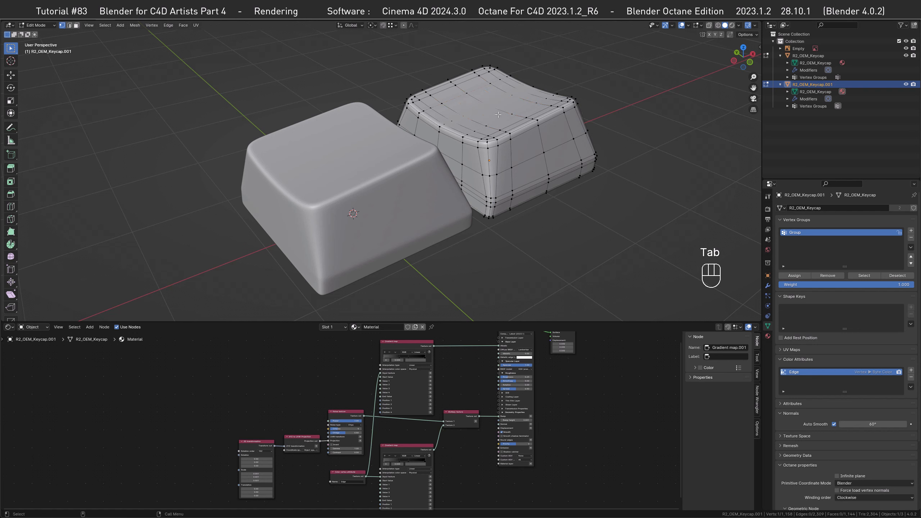
{"action": "key", "text": "g"}
{"action": "key", "text": "z"}
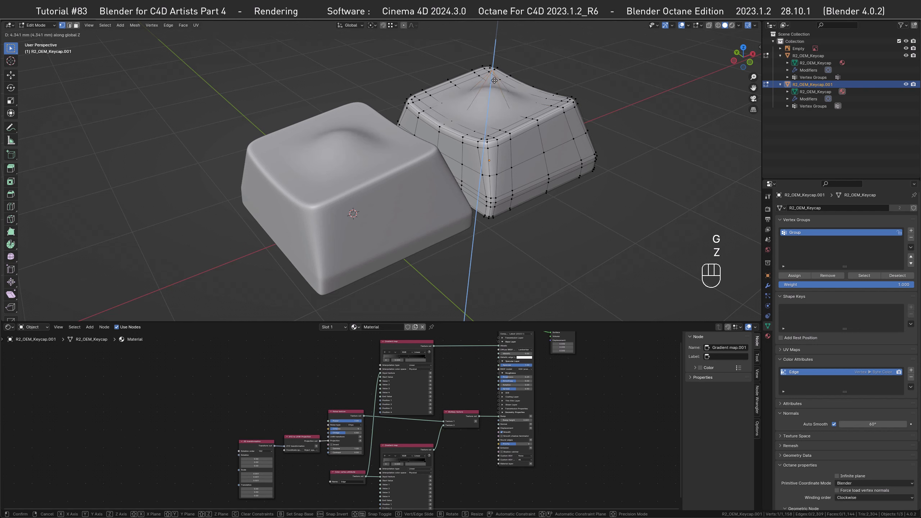
{"action": "left_click", "coordinate": [493, 86]}
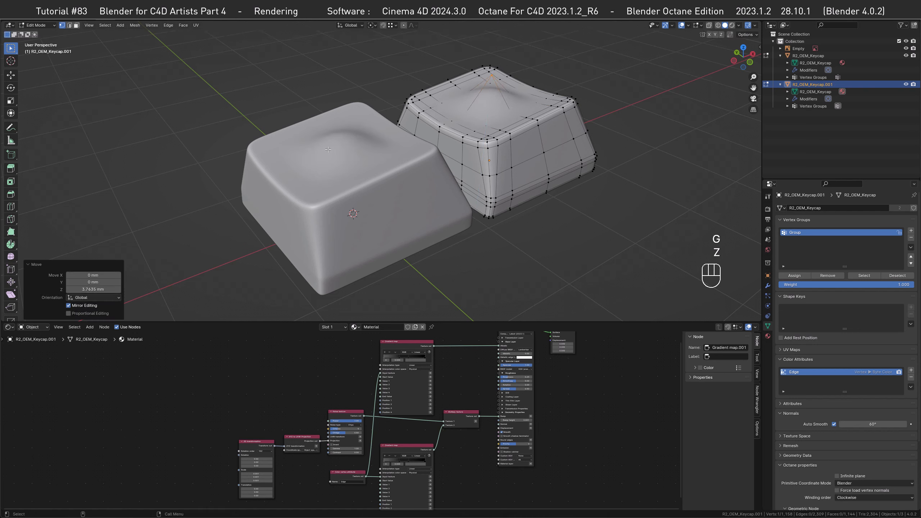
{"action": "key", "text": "ctrl+z"}
{"action": "key", "text": "ctrl+z"}
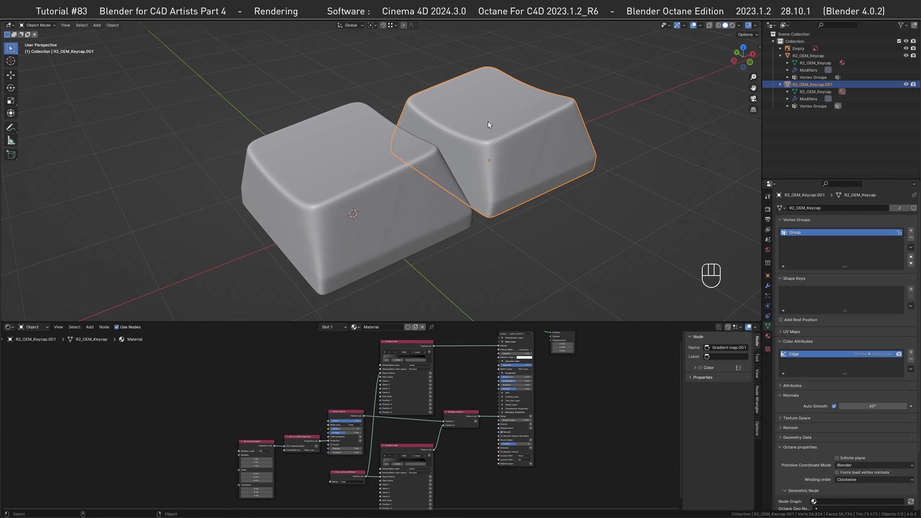
- Rotate the duplicate keycap 180° about the global X axis
{"action": "key", "text": "r"}
{"action": "key", "text": "x"}
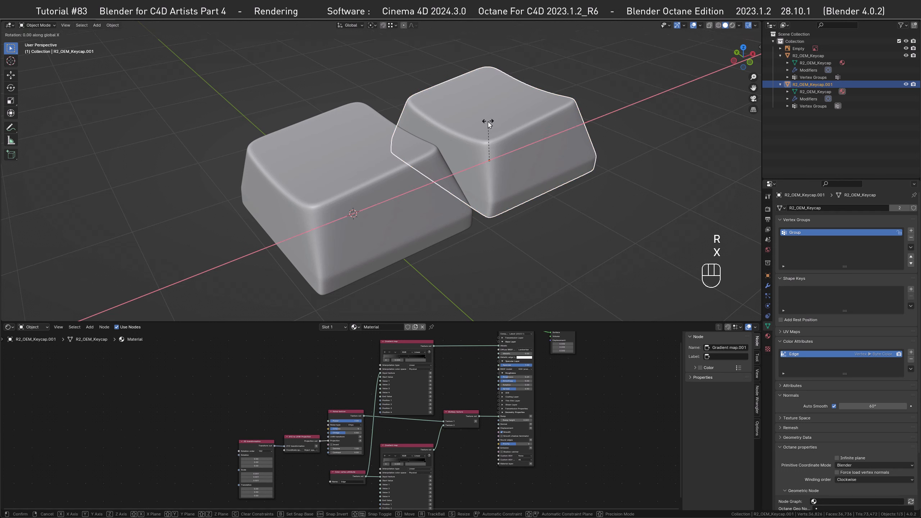
{"action": "key", "text": "KP_1"}
{"action": "key", "text": "KP_8"}
{"action": "key", "text": "KP_0"}
{"action": "key", "text": "Return"}
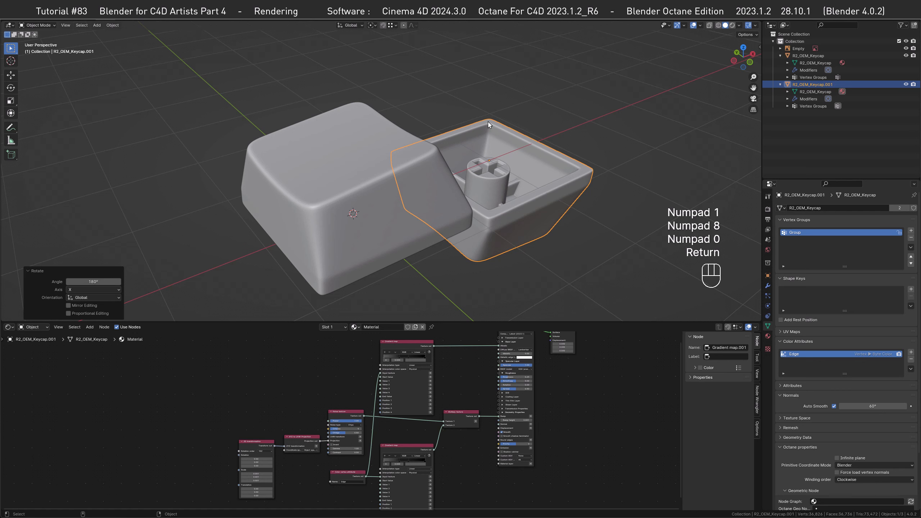
- Move the flipped keycap 8.75 mm along the global Z axis
{"action": "key", "text": "g"}
{"action": "key", "text": "z"}
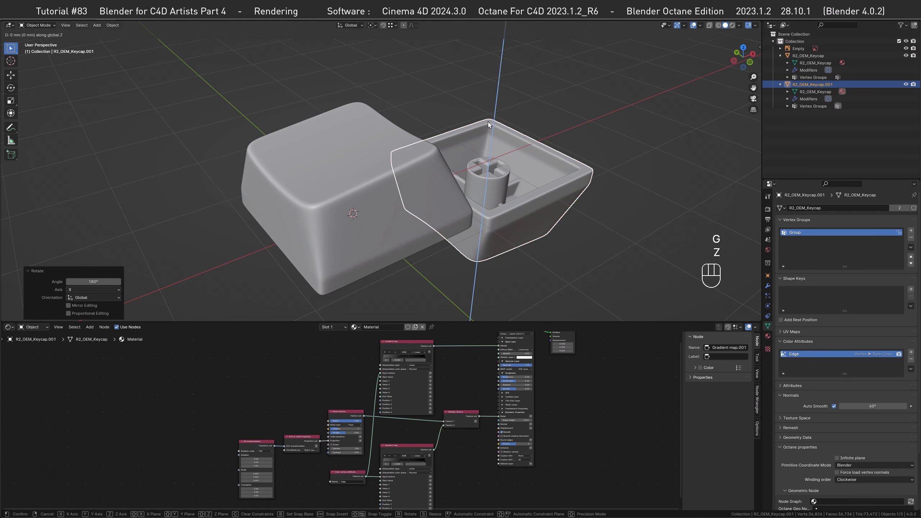
{"action": "type", "text": "8.75"}
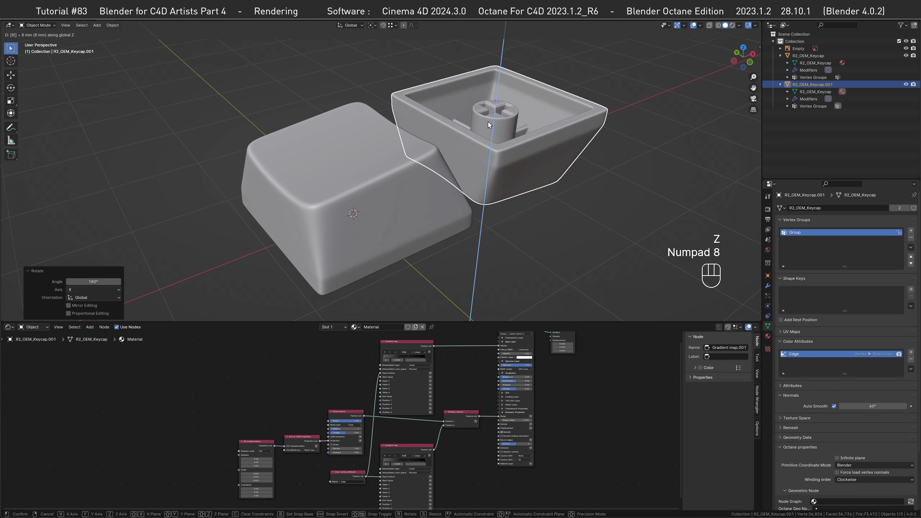
{"action": "key", "text": "Return"}
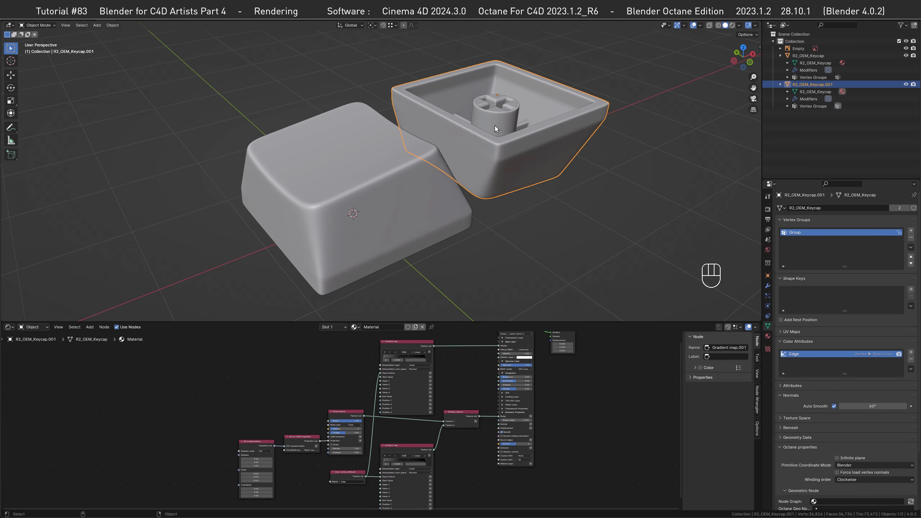
- Rotate the flipped keycap -6° about the global Y axis and check its alignment in the front orthographic view
{"action": "key", "text": "r"}
{"action": "key", "text": "y"}
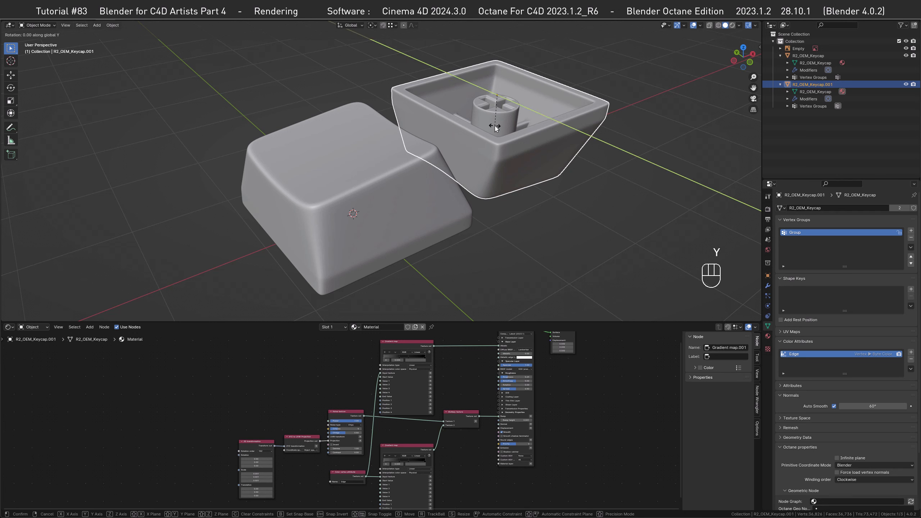
{"action": "key", "text": "KP_Subtract"}
{"action": "key", "text": "KP_6"}
{"action": "key", "text": "Return"}
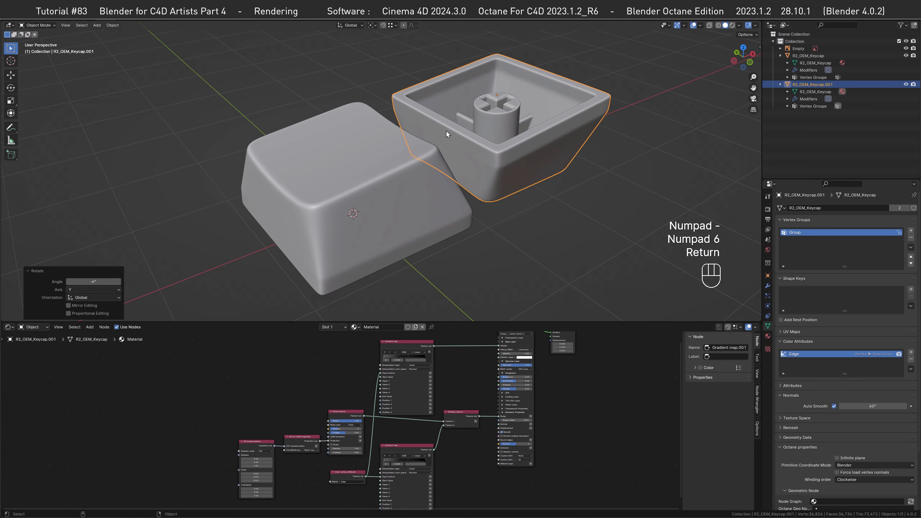
{"action": "key", "text": "KP_1"}
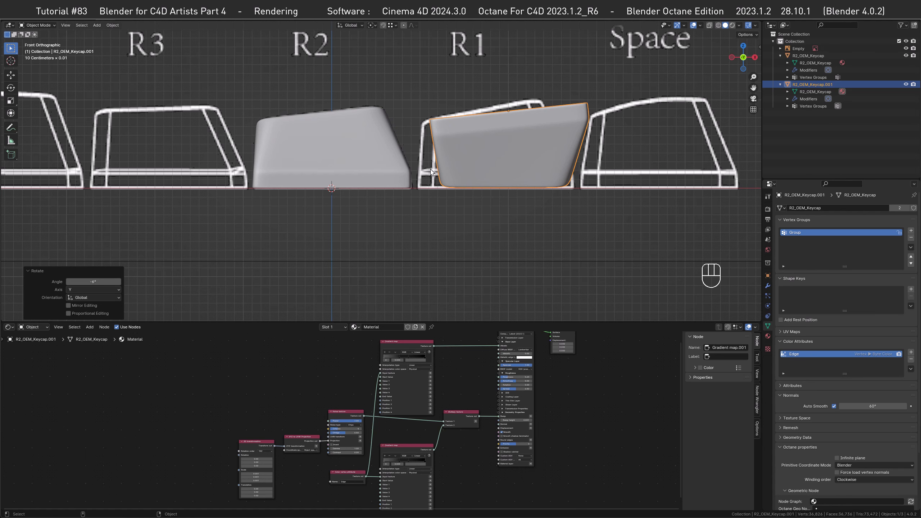
- Add a mesh plane at the origin and set its size to 500 mm as the ground under both keycaps
{"action": "left_click_drag", "start_coordinate": [472, 197], "coordinate": [380, 174], "text": "alt"}
{"action": "scroll", "coordinate": [416, 191], "scroll_direction": "down", "scroll_amount": 4}
{"action": "middle_click_drag", "start_coordinate": [380, 174], "coordinate": [375, 200], "text": "alt"}
{"action": "key", "text": "shift+a"}
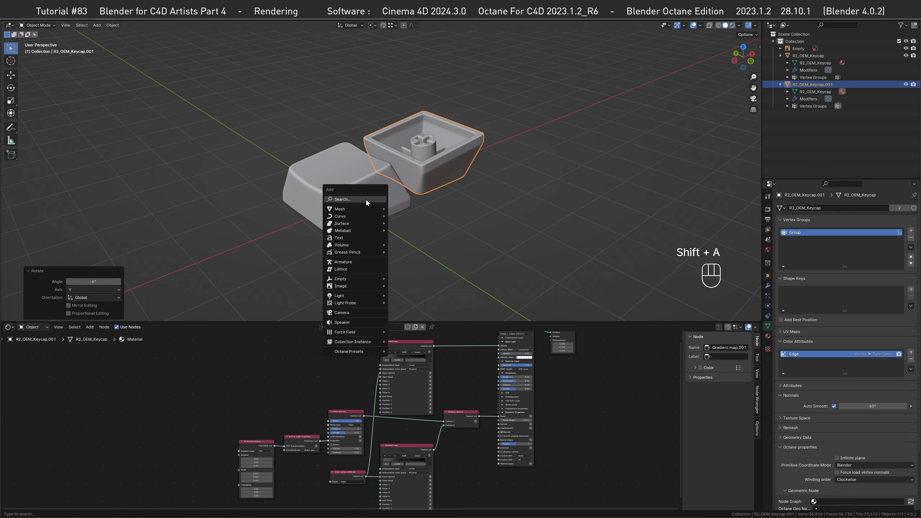
{"action": "mouse_move", "coordinate": [365, 209]}
{"action": "left_click", "coordinate": [414, 215]}
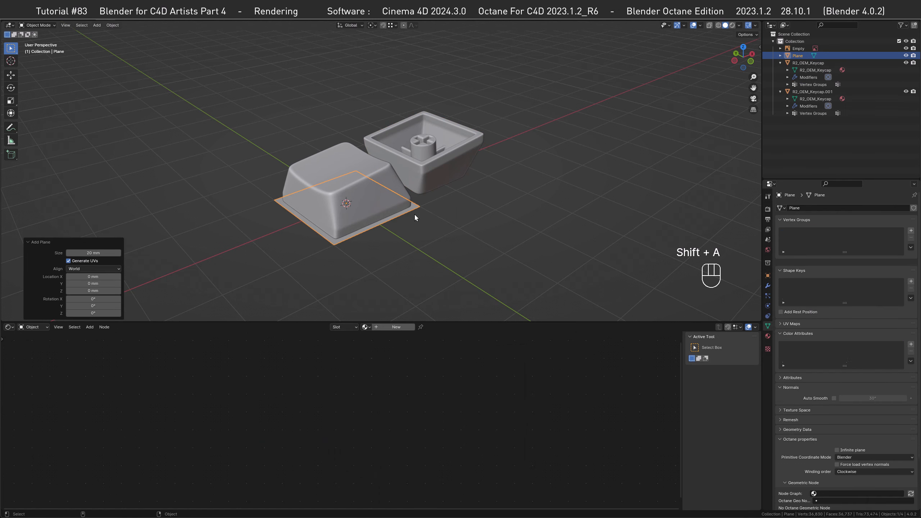
{"action": "left_click", "coordinate": [95, 252]}
{"action": "type", "text": "5"}
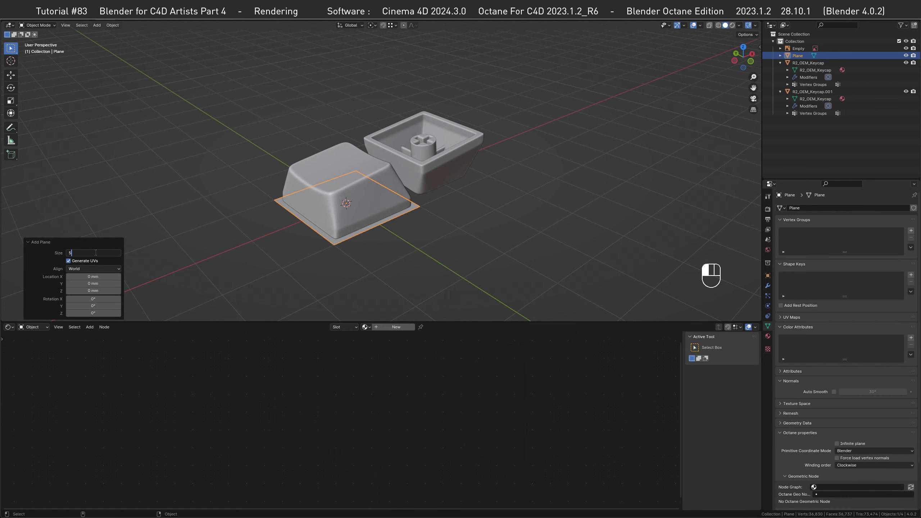
{"action": "type", "text": "00"}
{"action": "key", "text": "Return"}
{"action": "mouse_move", "coordinate": [335, 203]}
{"action": "left_mouse_down", "text": "alt"}
{"action": "mouse_move", "coordinate": [340, 190]}
{"action": "mouse_move", "coordinate": [337, 220]}
{"action": "left_mouse_up", "text": "alt"}
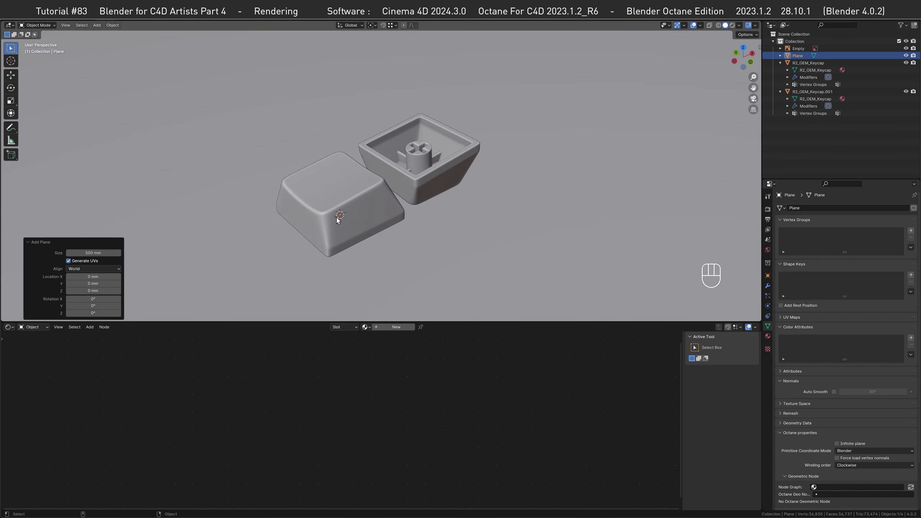
- Collapse both keycap hierarchies in the outliner and show the World environment settings
{"action": "left_click", "coordinate": [446, 181]}
{"action": "left_click", "coordinate": [779, 92]}
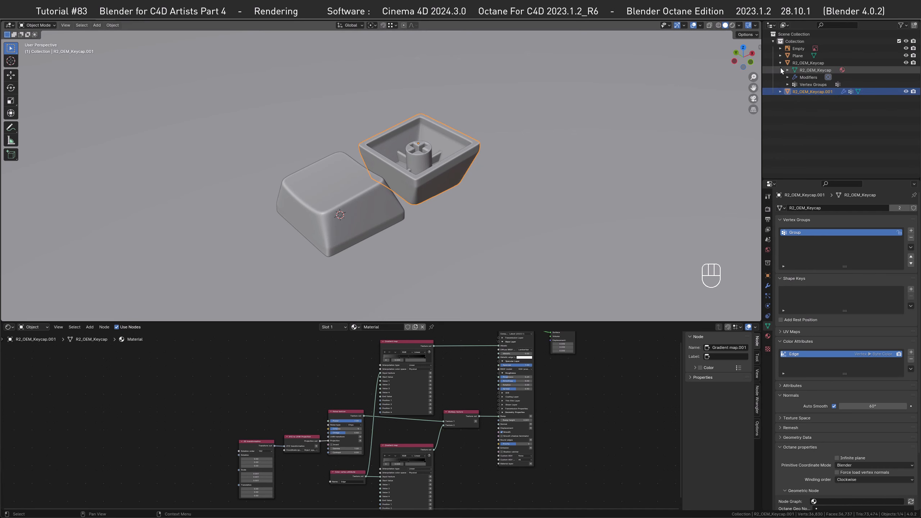
{"action": "left_click", "coordinate": [780, 63]}
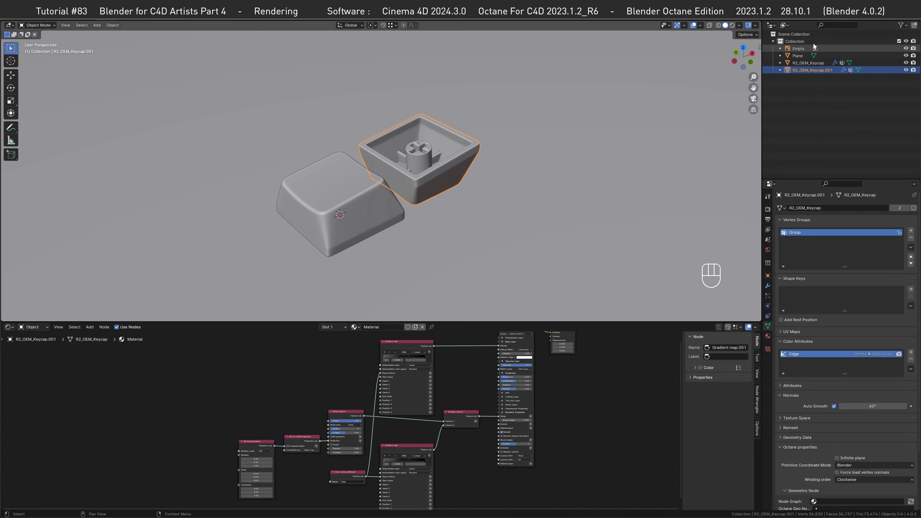
{"action": "left_click", "coordinate": [514, 169]}
{"action": "left_click", "coordinate": [767, 250]}
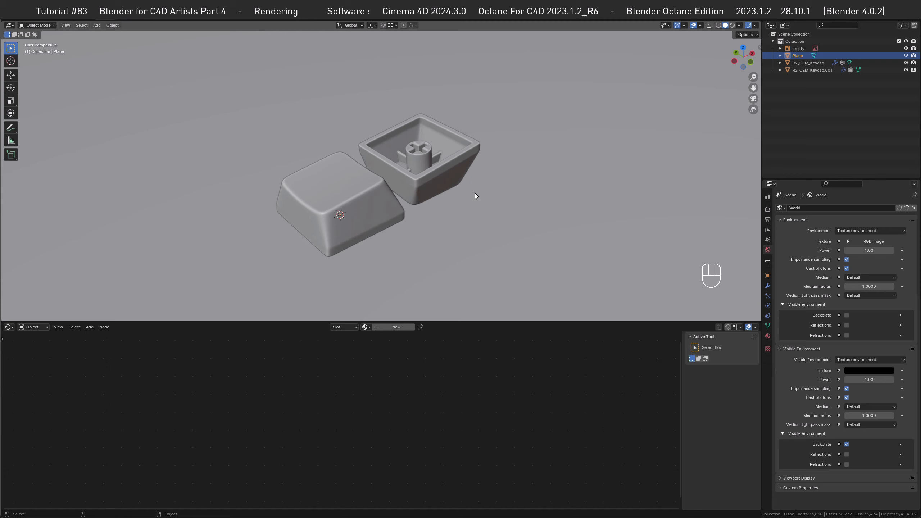
- Add a camera and an Octane Area Light to the scene
{"action": "key", "text": "shift+a"}
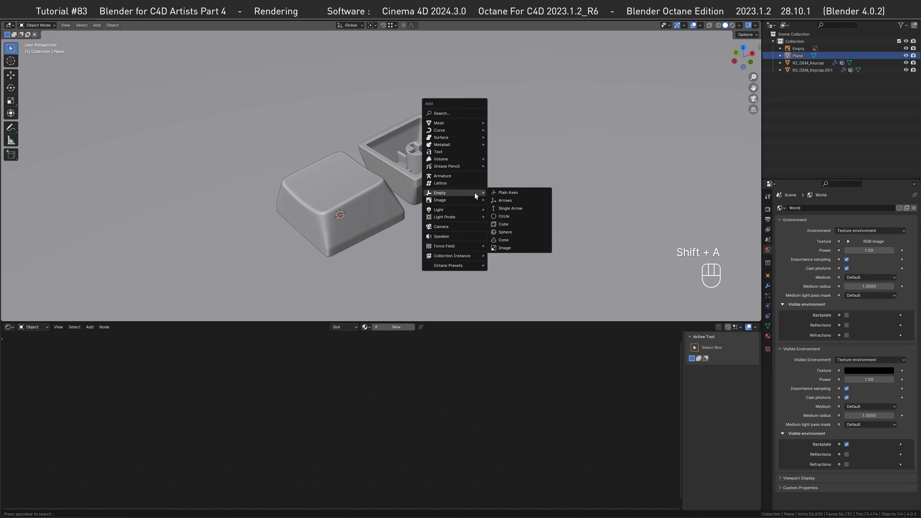
{"action": "left_click", "coordinate": [466, 227]}
{"action": "key", "text": "shift+a"}
{"action": "mouse_move", "coordinate": [451, 207]}
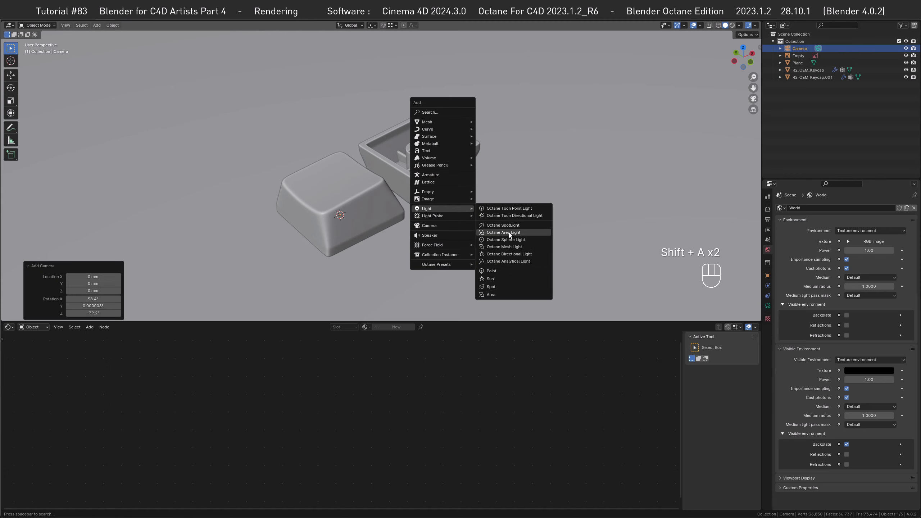
{"action": "left_click", "coordinate": [500, 233]}
- Add a Single Arrow empty at the scene origin
{"action": "key", "text": "shift+a"}
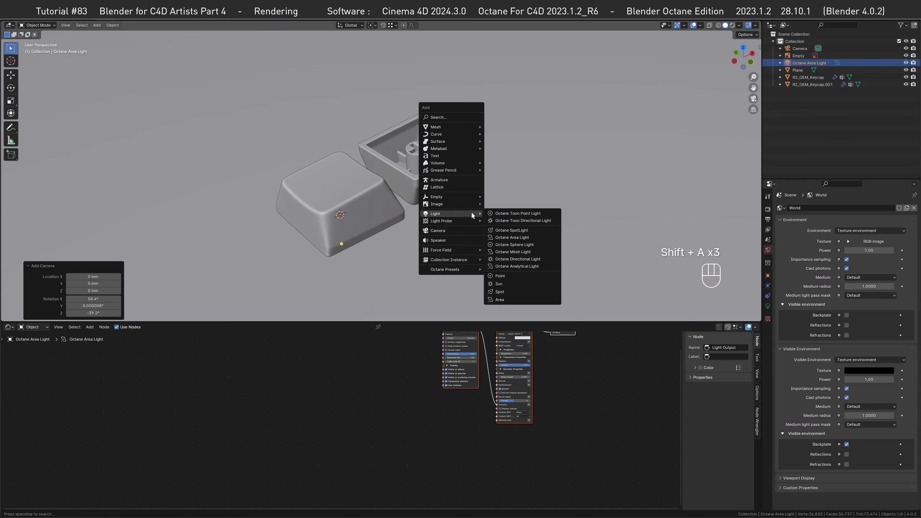
{"action": "mouse_move", "coordinate": [462, 196]}
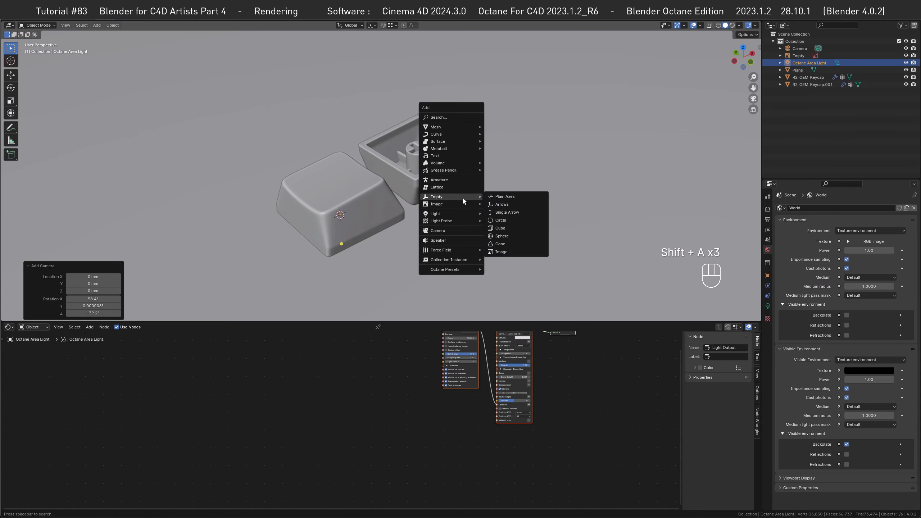
{"action": "left_click", "coordinate": [518, 211]}
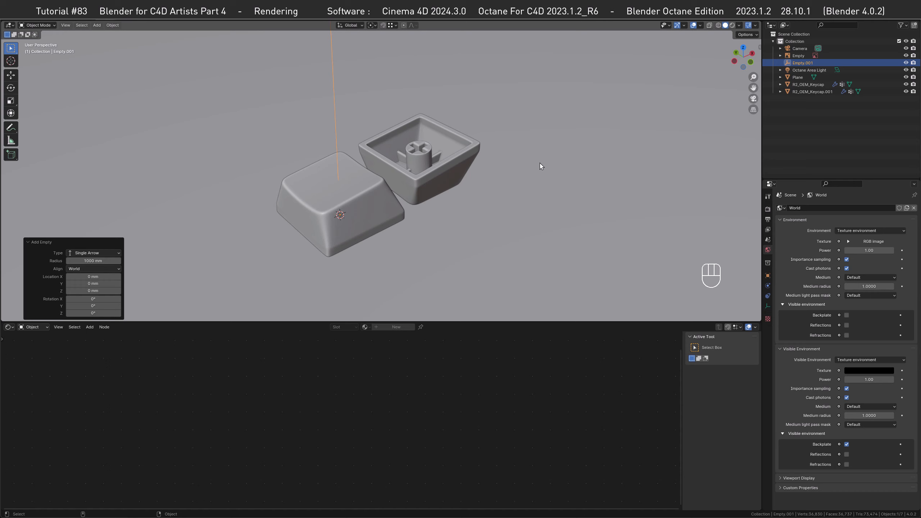
- Set the arrow empty's display size to 5 mm and duplicate it in place
{"action": "left_click", "coordinate": [767, 306]}
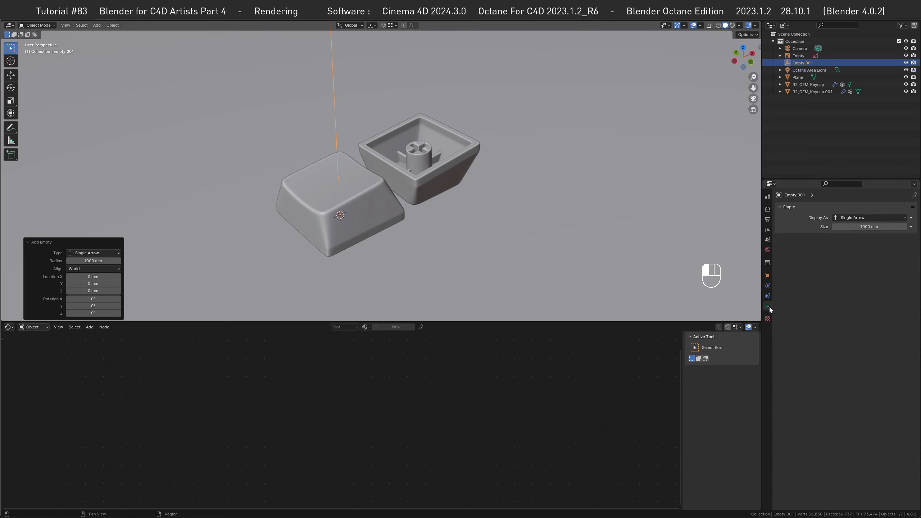
{"action": "left_click", "coordinate": [858, 228]}
{"action": "type", "text": "5"}
{"action": "key", "text": "Return"}
{"action": "key", "text": "shift+d"}
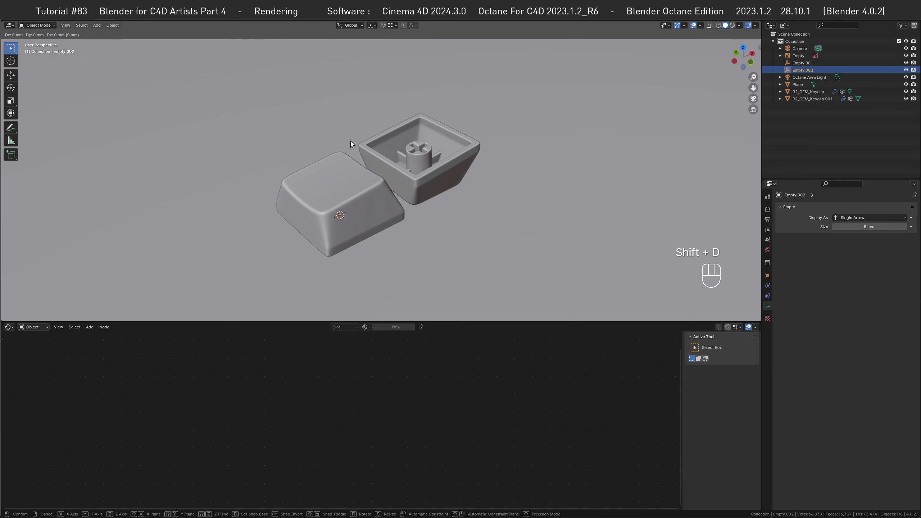
{"action": "right_click", "coordinate": [709, 95]}
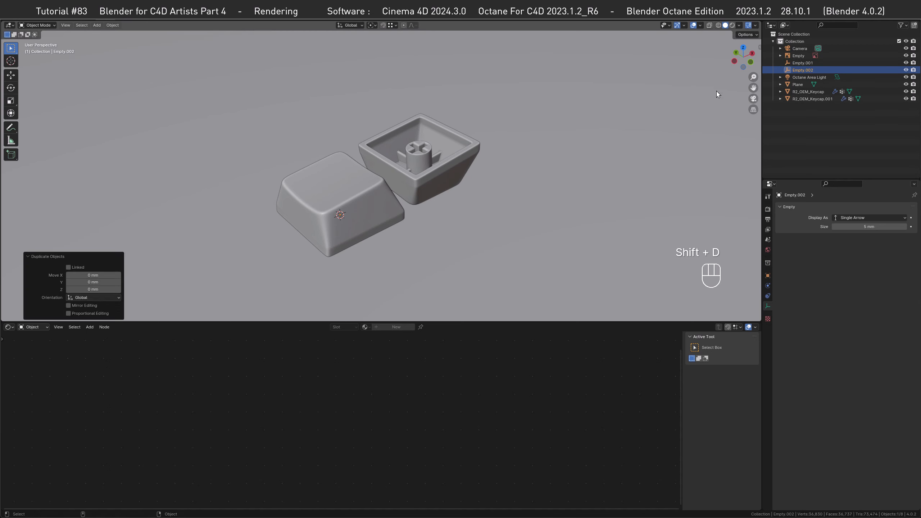
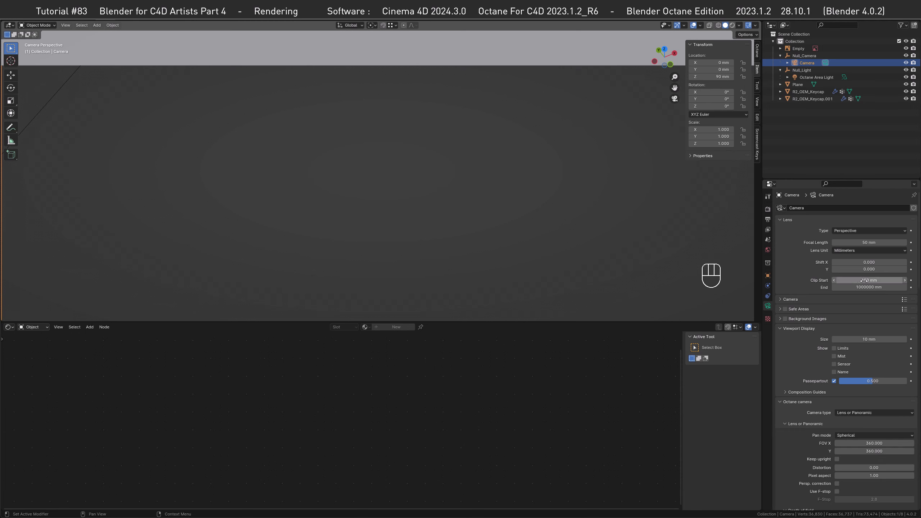
- Set the camera's clip start to 1 mm and clip end to 100000 mm, and fit the camera frame in the viewport
{"action": "left_click", "coordinate": [853, 281]}
{"action": "type", "text": "1"}
{"action": "key", "text": "Return"}
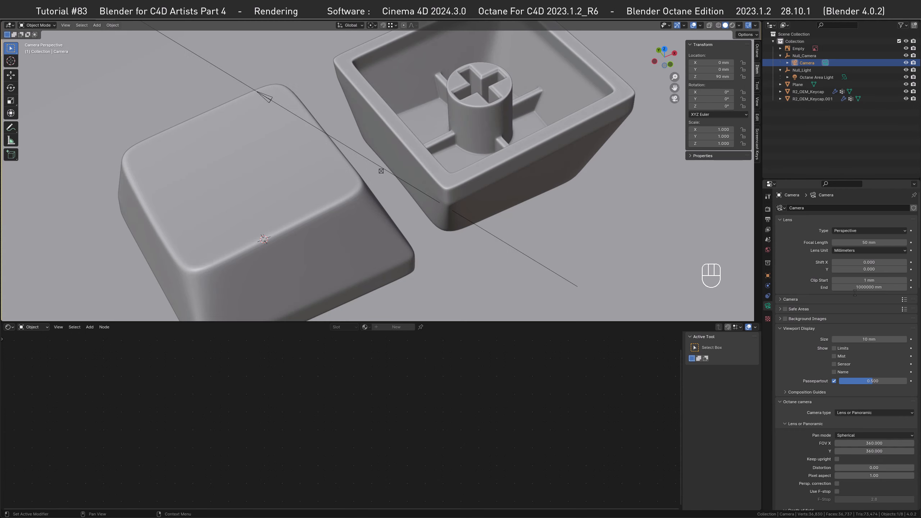
{"action": "left_click", "coordinate": [870, 292]}
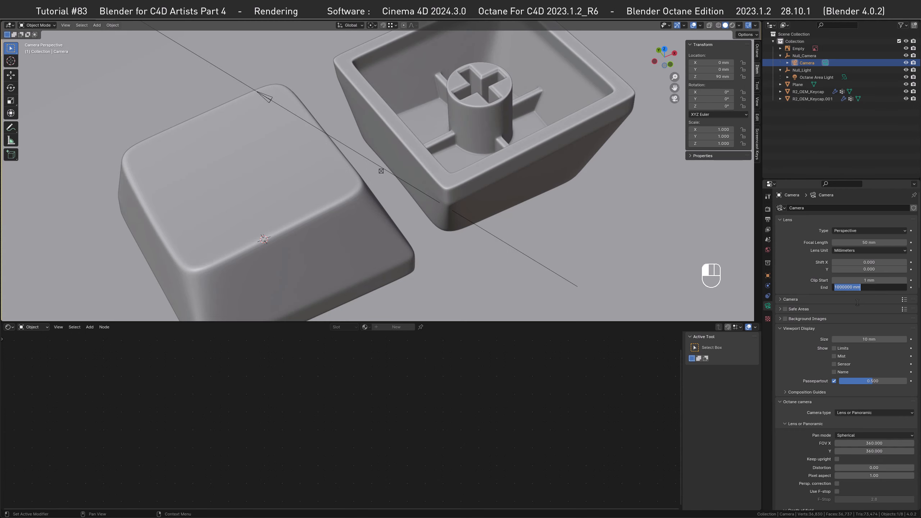
{"action": "type", "text": "100000"}
{"action": "key", "text": "Return"}
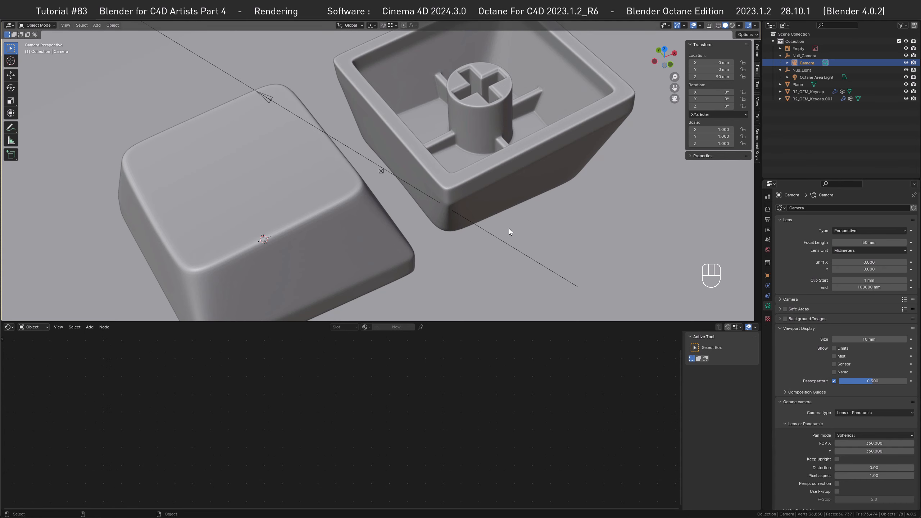
{"action": "key", "text": "Home"}
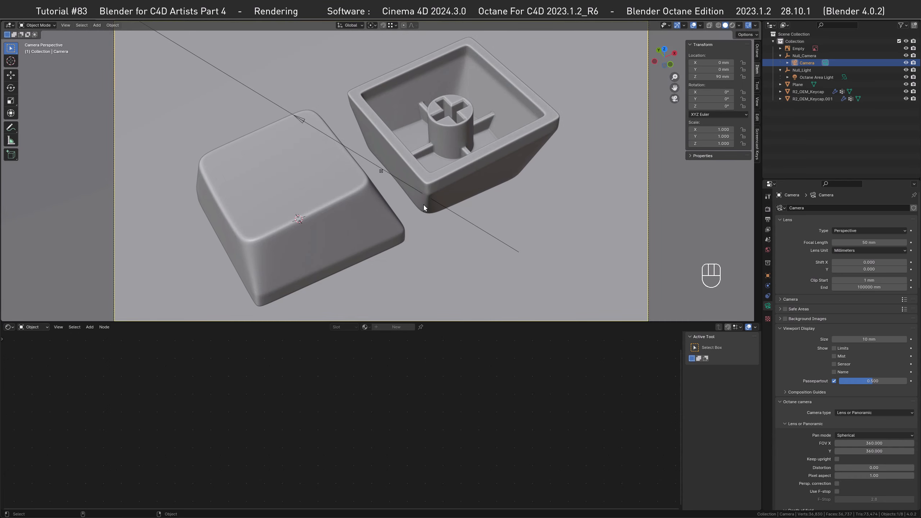
- Select the Octane Area Light under Null_Light and set its size to 25 mm
{"action": "left_click_drag", "start_coordinate": [434, 194], "coordinate": [412, 133], "text": "alt"}
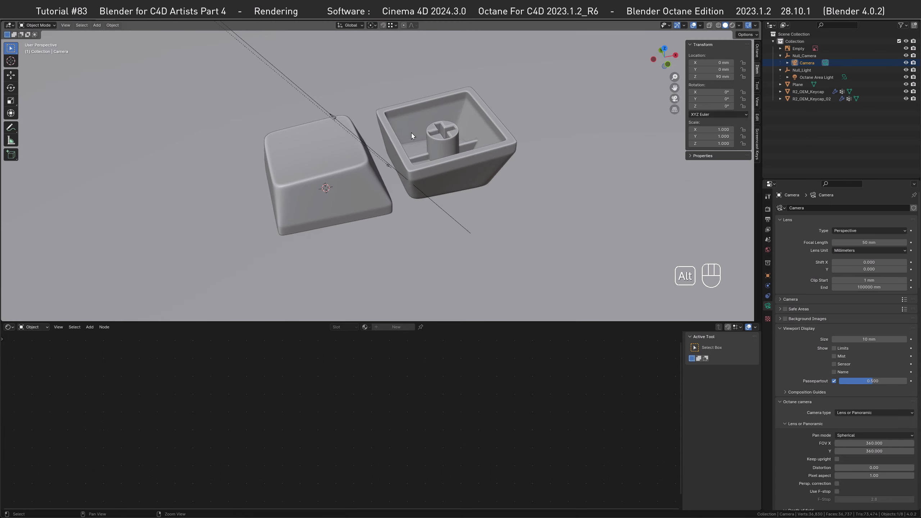
{"action": "right_click_drag", "start_coordinate": [411, 133], "coordinate": [380, 22], "text": "alt"}
{"action": "right_click_drag", "start_coordinate": [387, 103], "coordinate": [375, 193], "text": "alt"}
{"action": "left_click_drag", "start_coordinate": [395, 125], "coordinate": [373, 114], "text": "alt"}
{"action": "middle_click_drag", "start_coordinate": [372, 114], "coordinate": [363, 153], "text": "alt"}
{"action": "right_click_drag", "start_coordinate": [362, 153], "coordinate": [366, 185], "text": "alt"}
{"action": "left_click_drag", "start_coordinate": [394, 153], "coordinate": [411, 164], "text": "alt"}
{"action": "left_click", "coordinate": [813, 77]}
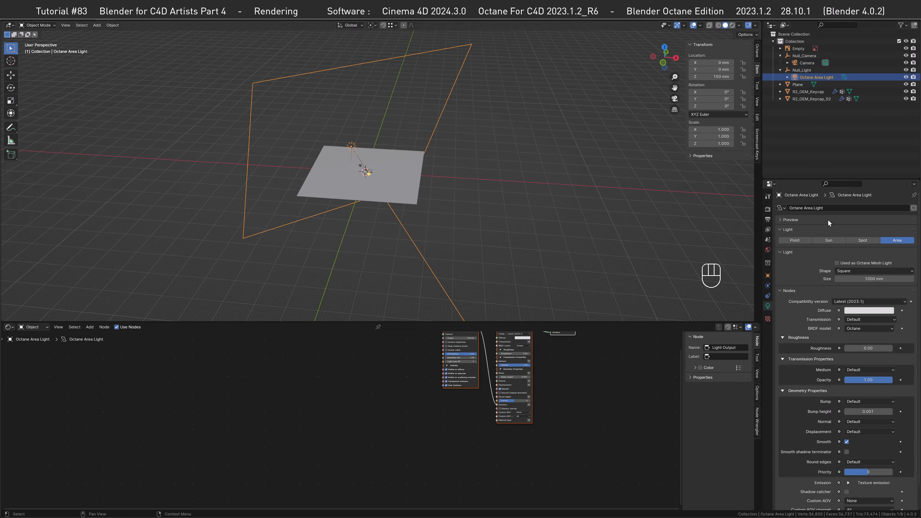
{"action": "left_click", "coordinate": [868, 278]}
{"action": "type", "text": "25"}
{"action": "key", "text": "Return"}
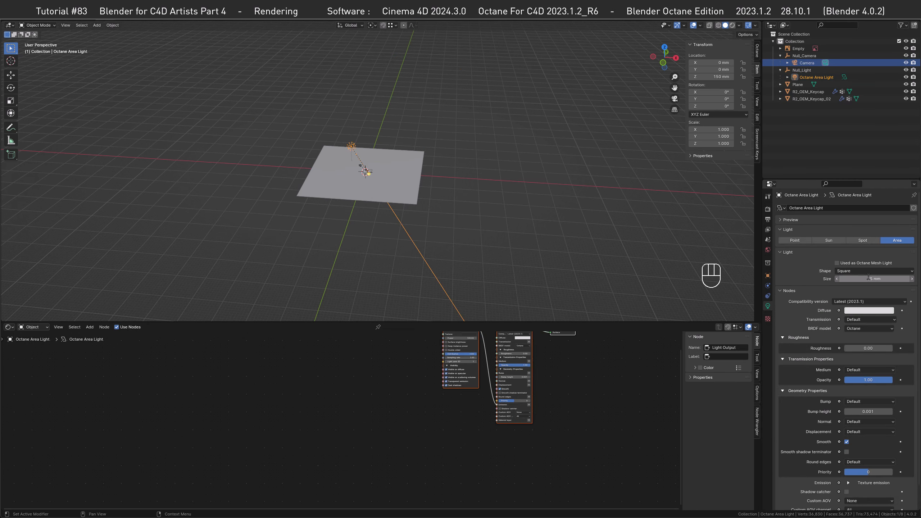
- Frame the light, camera and keycaps together and switch the viewport to rendered shading
{"action": "right_click_drag", "start_coordinate": [390, 181], "coordinate": [328, 198], "text": "alt"}
{"action": "left_click_drag", "start_coordinate": [328, 198], "coordinate": [339, 203], "text": "alt"}
{"action": "middle_click_drag", "start_coordinate": [339, 203], "coordinate": [350, 231], "text": "alt"}
{"action": "left_click_drag", "start_coordinate": [350, 231], "coordinate": [357, 232], "text": "alt"}
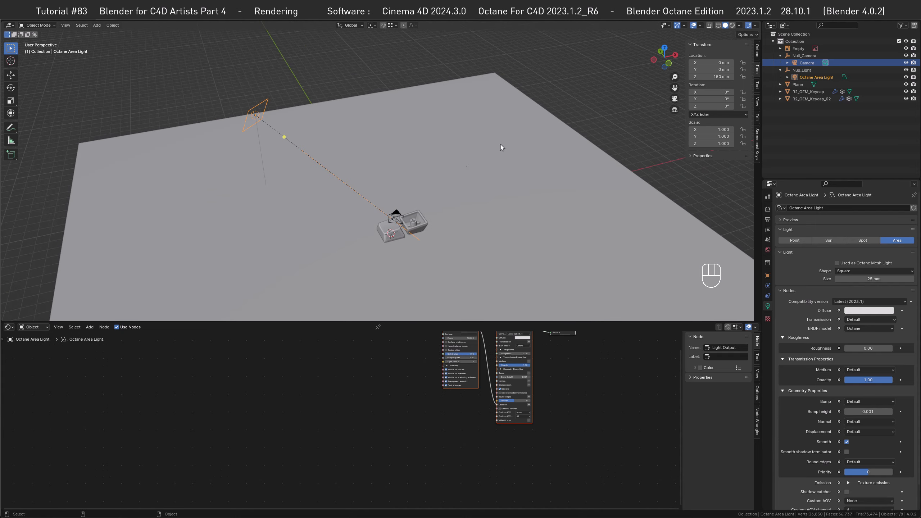
{"action": "left_click", "coordinate": [732, 25]}
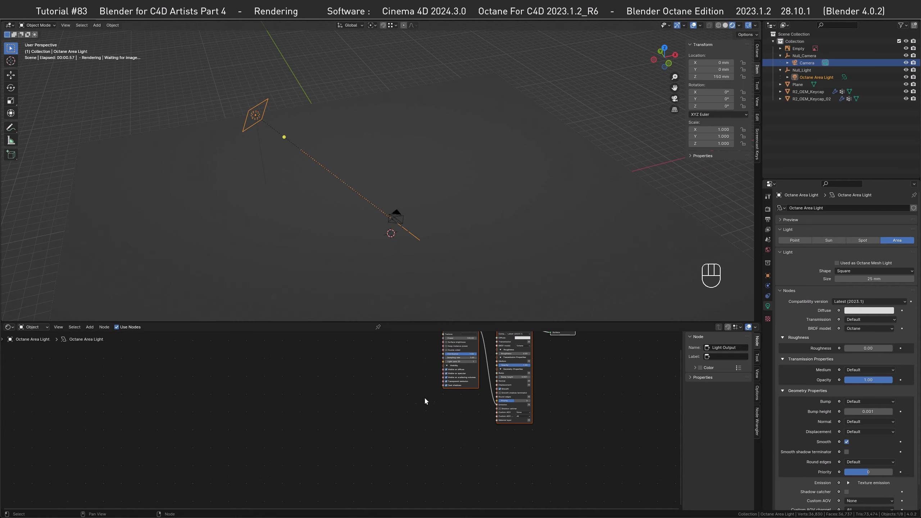
- Enable Surface brightness on the area light's Texture emission node
{"action": "middle_click_drag", "start_coordinate": [362, 365], "coordinate": [328, 442], "text": "alt"}
{"action": "right_click_drag", "start_coordinate": [444, 431], "coordinate": [418, 374], "text": "alt"}
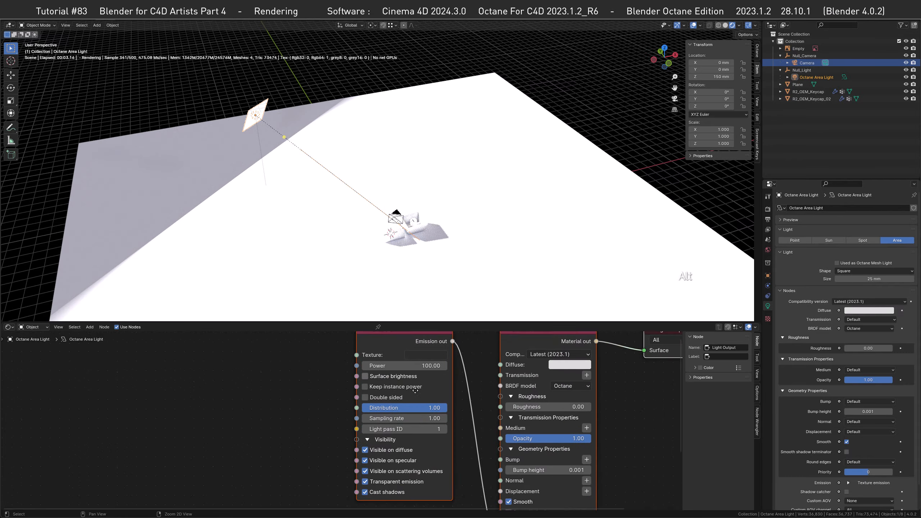
{"action": "middle_click_drag", "start_coordinate": [418, 375], "coordinate": [424, 408], "text": "alt"}
{"action": "left_click", "coordinate": [370, 410]}
{"action": "left_click_drag", "start_coordinate": [332, 298], "coordinate": [337, 216], "text": "alt"}
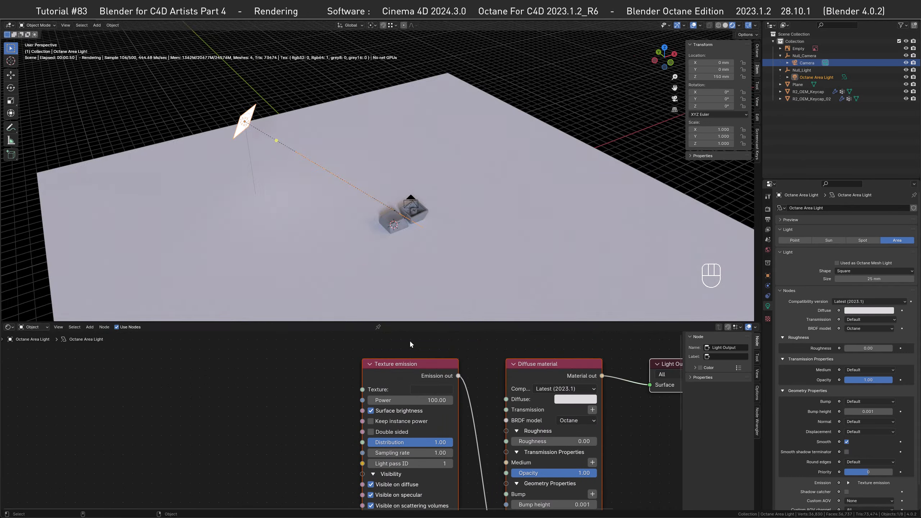
- Set the Texture emission colour to hue 0.075, saturation 0.8 and value 1
{"action": "left_click", "coordinate": [432, 390]}
{"action": "left_click", "coordinate": [466, 356]}
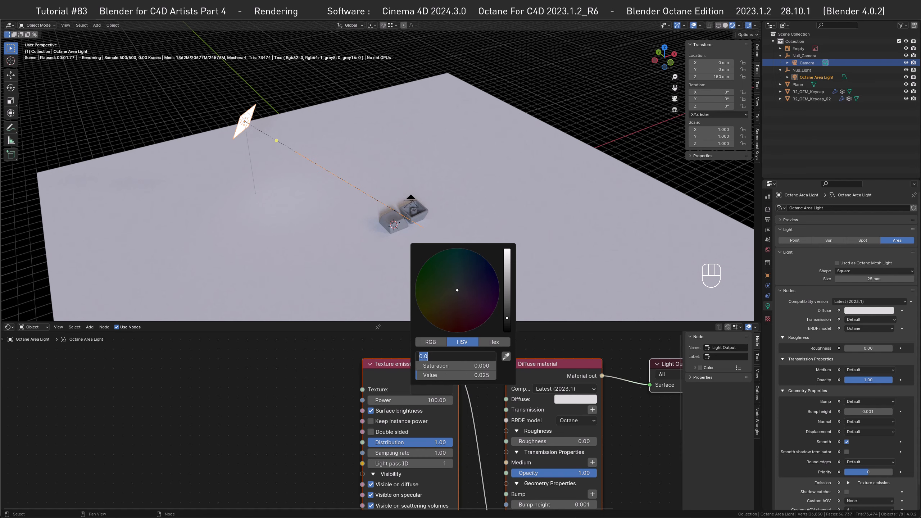
{"action": "type", "text": "0.075"}
{"action": "key", "text": "Tab"}
{"action": "type", "text": "0."}
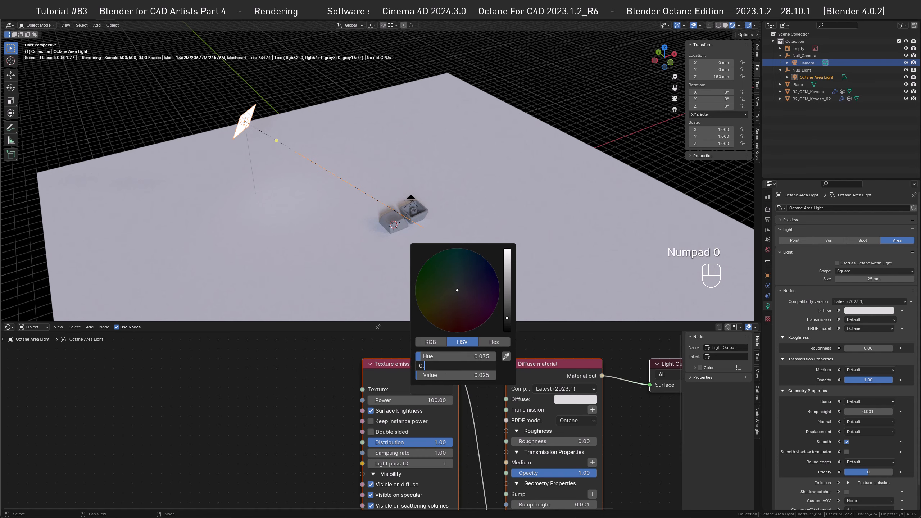
{"action": "type", "text": "8"}
{"action": "key", "text": "Tab"}
{"action": "type", "text": "1"}
{"action": "key", "text": "Return"}
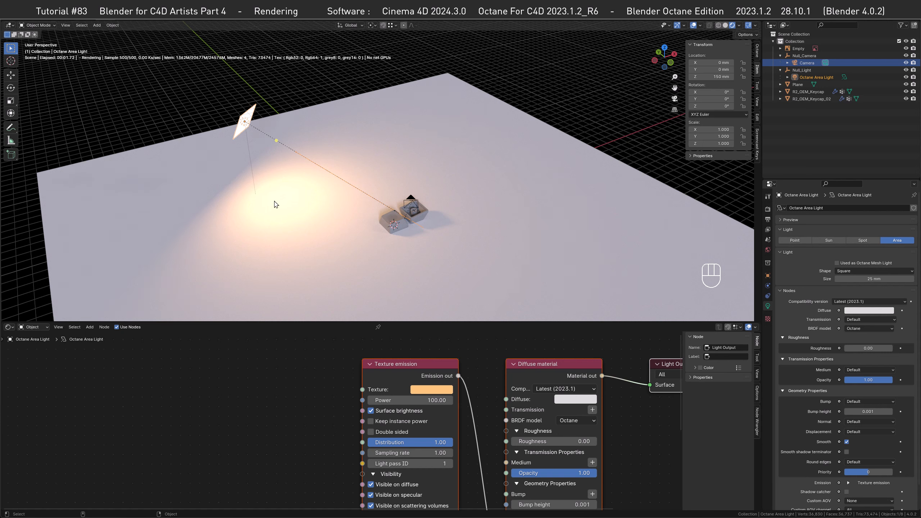
- Add a Spotlight node and connect its texture output to the Texture emission's Distribution input
{"action": "left_click", "coordinate": [182, 425]}
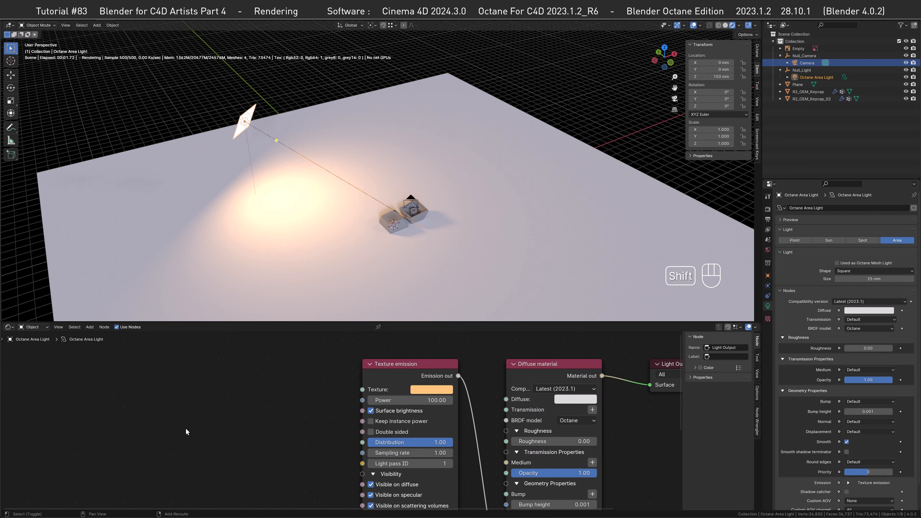
{"action": "key", "text": "shift+a"}
{"action": "left_click", "coordinate": [185, 427]}
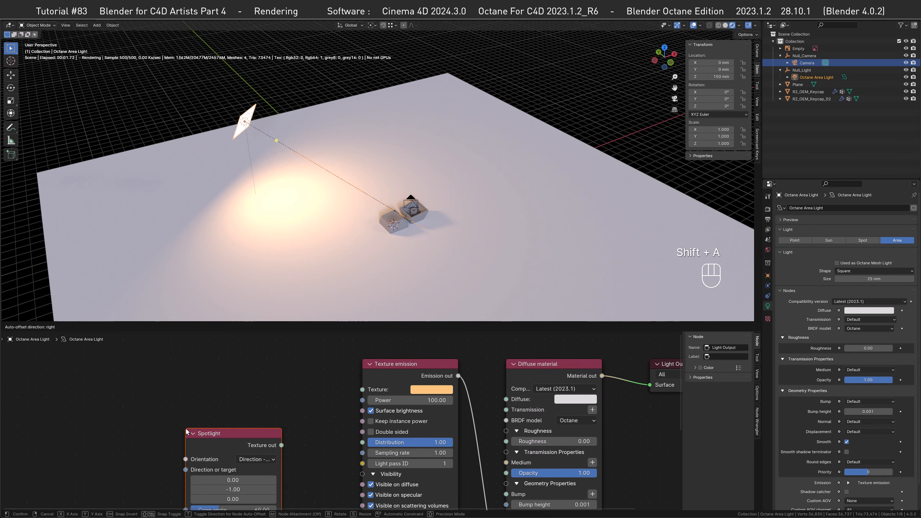
{"action": "left_click", "coordinate": [189, 376]}
{"action": "left_click_drag", "start_coordinate": [286, 389], "coordinate": [363, 446]}
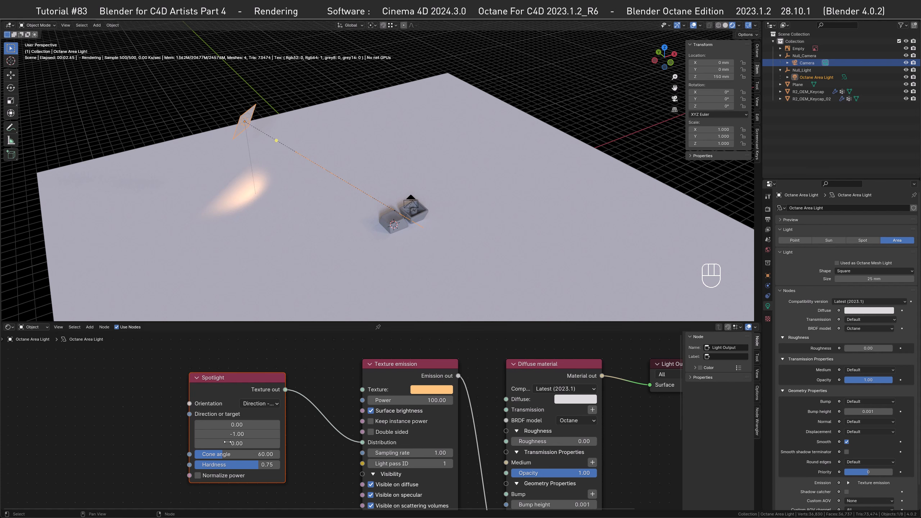
- Set the Spotlight node's direction to 0, 0, 1
{"action": "left_click", "coordinate": [235, 434]}
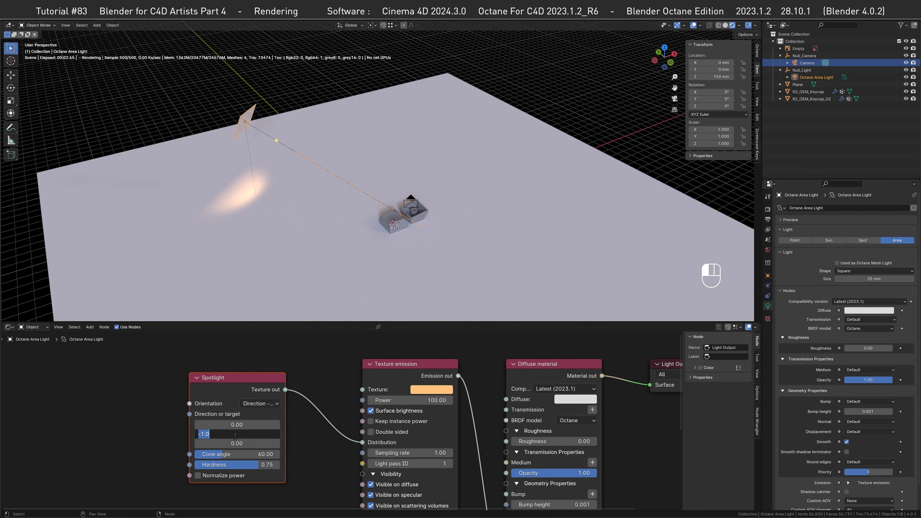
{"action": "type", "text": "0"}
{"action": "key", "text": "Tab"}
{"action": "type", "text": "1"}
{"action": "key", "text": "Return"}
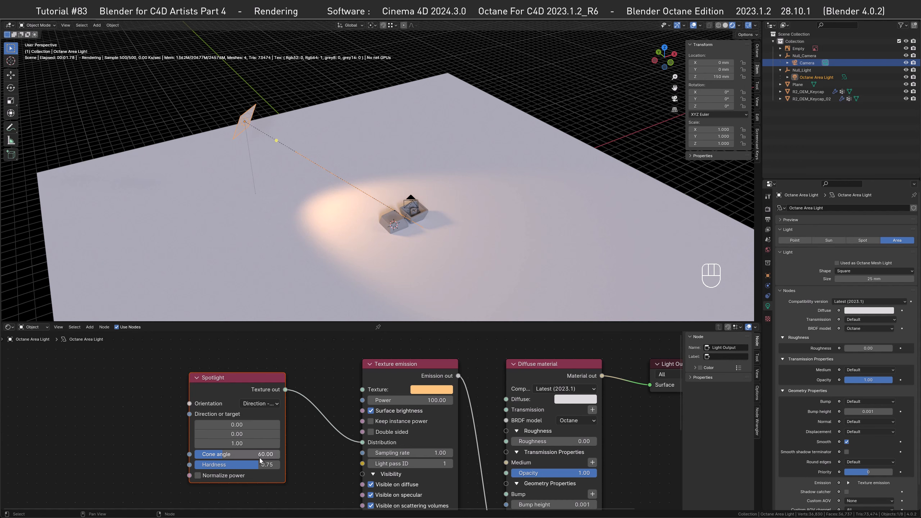
- Set the Spotlight node's cone angle to 10 and hardness to 1, and the Texture emission power to 1500
{"action": "left_click_drag", "start_coordinate": [261, 456], "coordinate": [277, 466]}
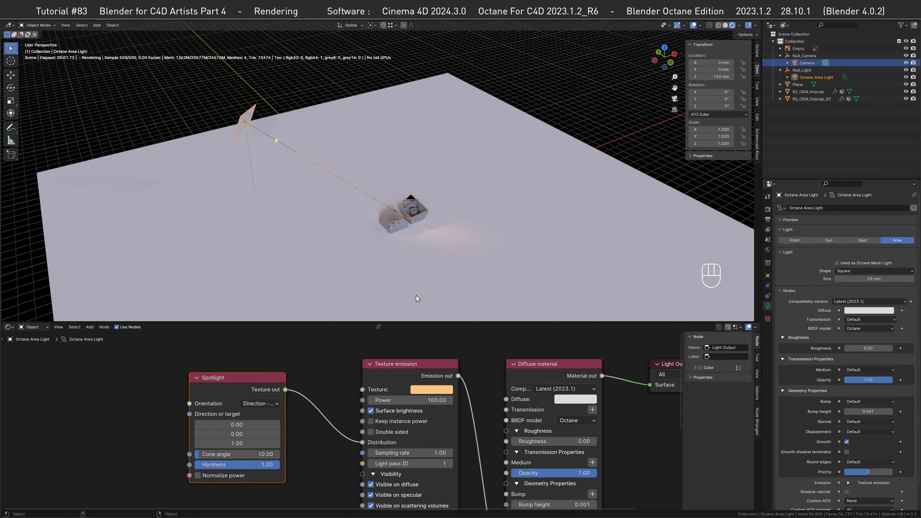
{"action": "left_click", "coordinate": [394, 402]}
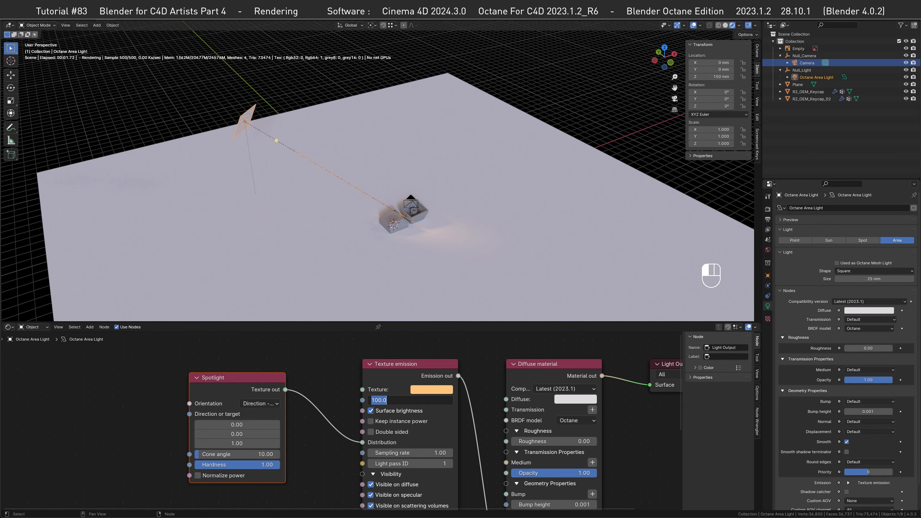
{"action": "type", "text": "1500"}
{"action": "key", "text": "Return"}
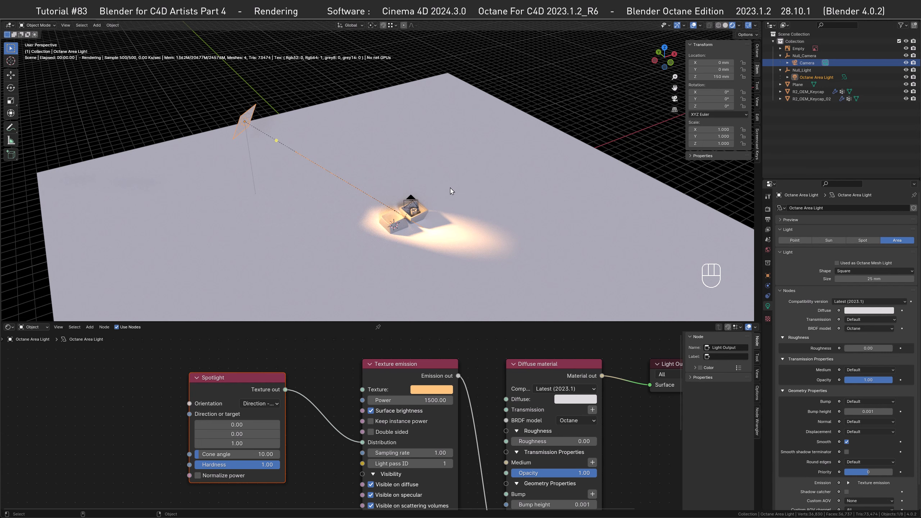
- Create a new material on the ground plane and name it Floor
{"action": "left_click", "coordinate": [464, 180]}
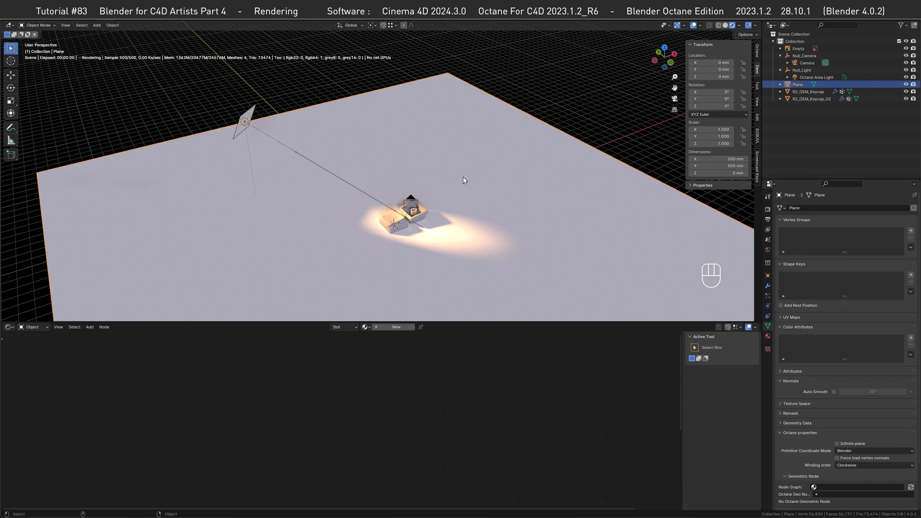
{"action": "left_click", "coordinate": [767, 335]}
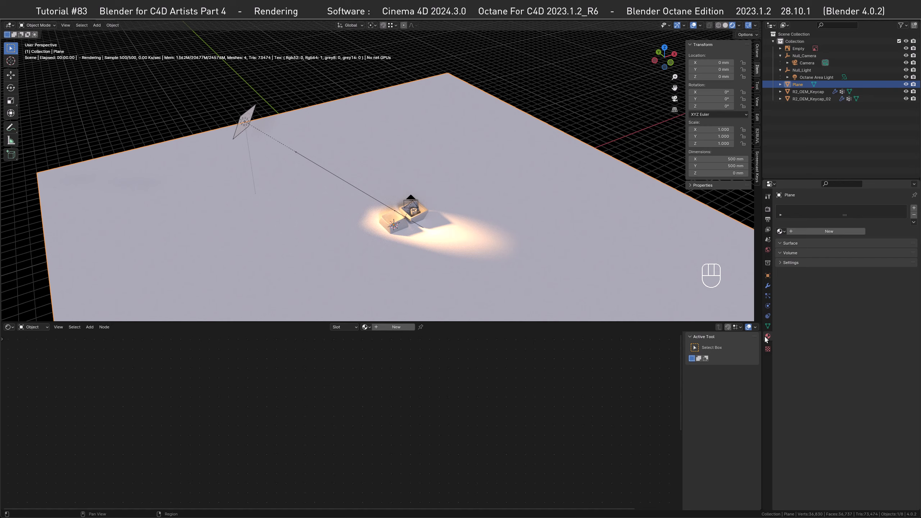
{"action": "left_click", "coordinate": [810, 231]}
{"action": "double_click", "coordinate": [796, 211]}
{"action": "type", "text": "F"}
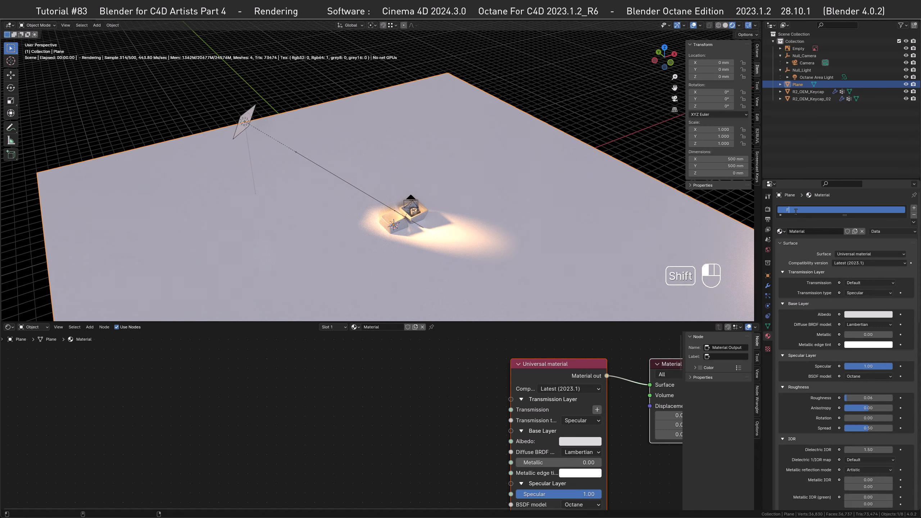
{"action": "type", "text": "loor"}
{"action": "key", "text": "Return"}
- Set the brightness value of the Floor material's albedo colour to 0.125
{"action": "middle_click_drag", "start_coordinate": [565, 443], "coordinate": [478, 395]}
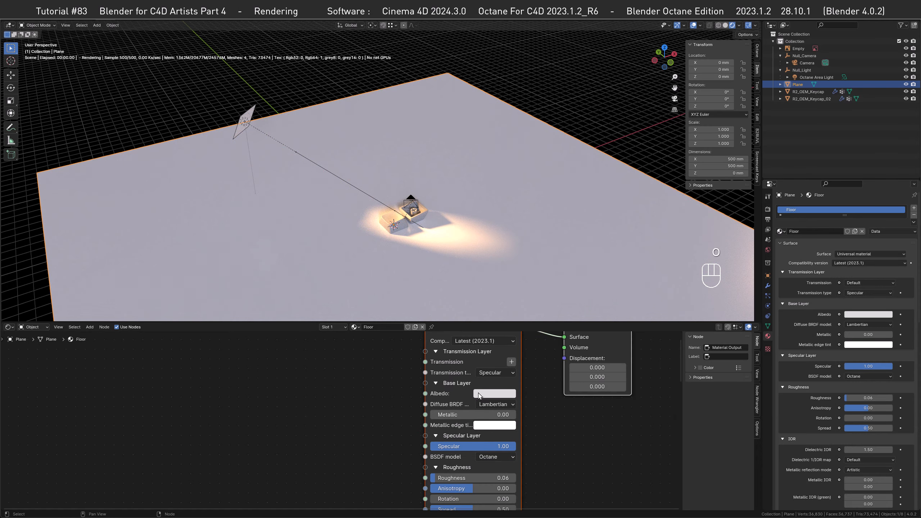
{"action": "left_click", "coordinate": [478, 395]}
{"action": "left_click", "coordinate": [543, 379]}
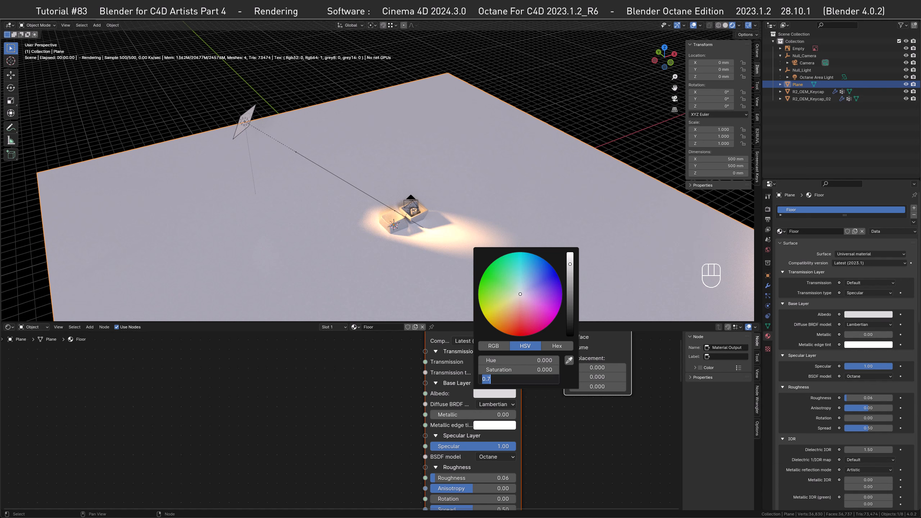
{"action": "type", "text": "0.125"}
{"action": "key", "text": "Return"}
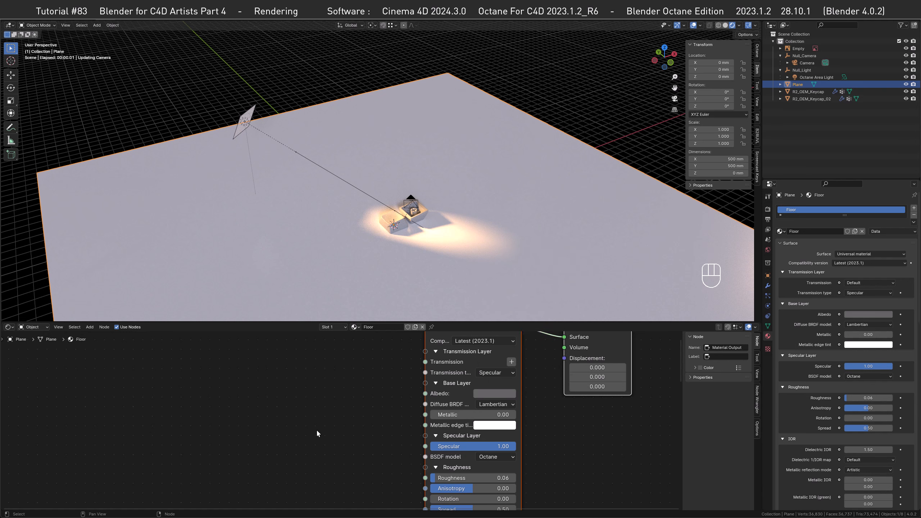
- Set the Floor material's BSDF model to GGX and its roughness to 0.25
{"action": "middle_click_drag", "start_coordinate": [417, 458], "coordinate": [398, 404]}
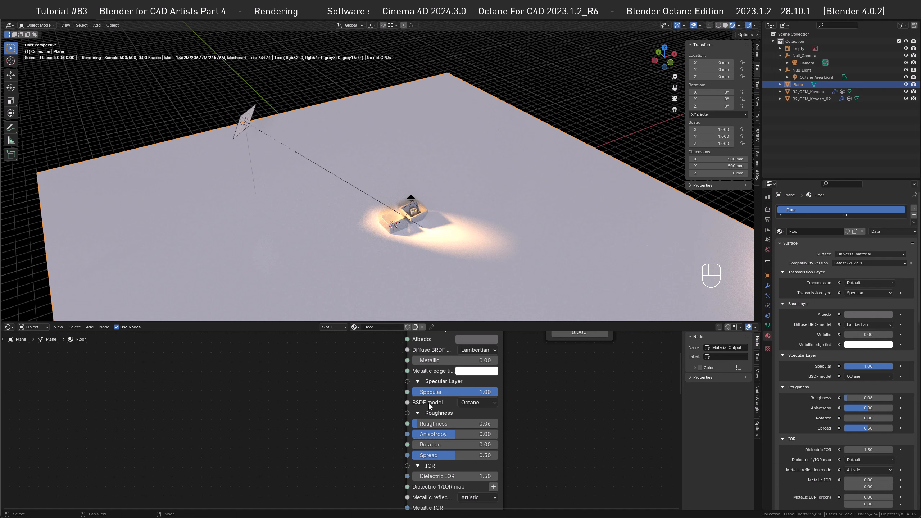
{"action": "left_click", "coordinate": [477, 402]}
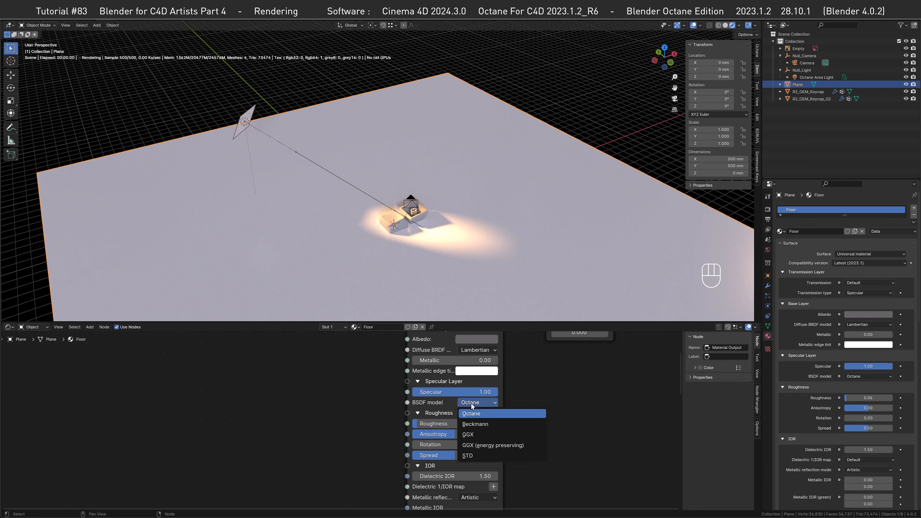
{"action": "left_click", "coordinate": [477, 434]}
{"action": "double_click", "coordinate": [471, 423]}
{"action": "type", "text": "0."}
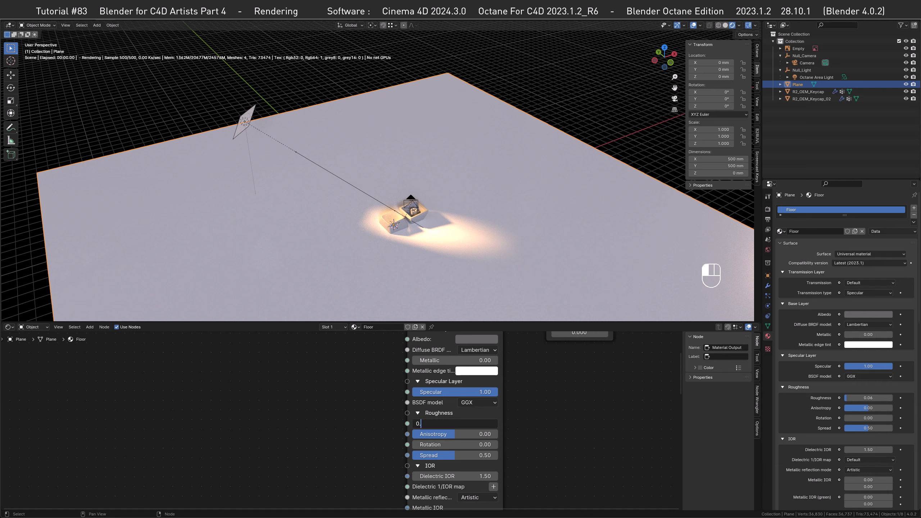
{"action": "type", "text": "25"}
{"action": "key", "text": "Return"}
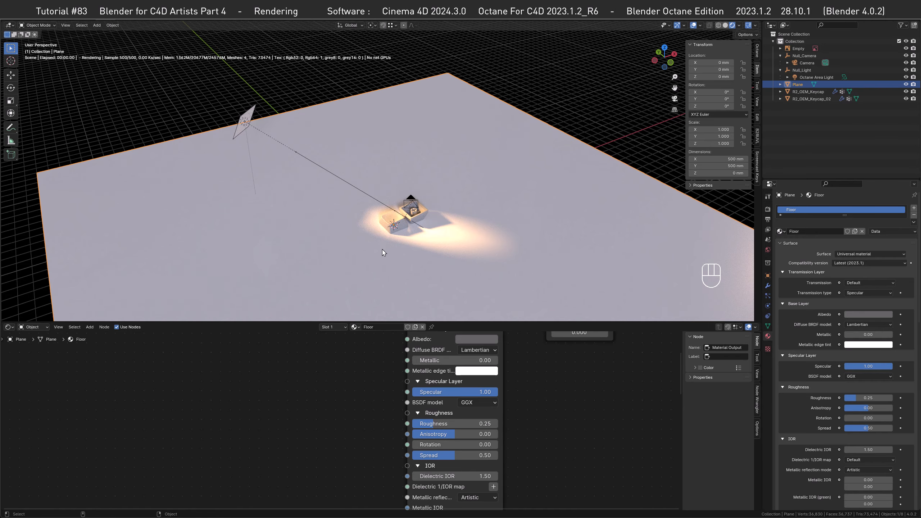
- Hide and show the ground plane again to refresh the render, and look through the scene camera
{"action": "left_click", "coordinate": [906, 85]}
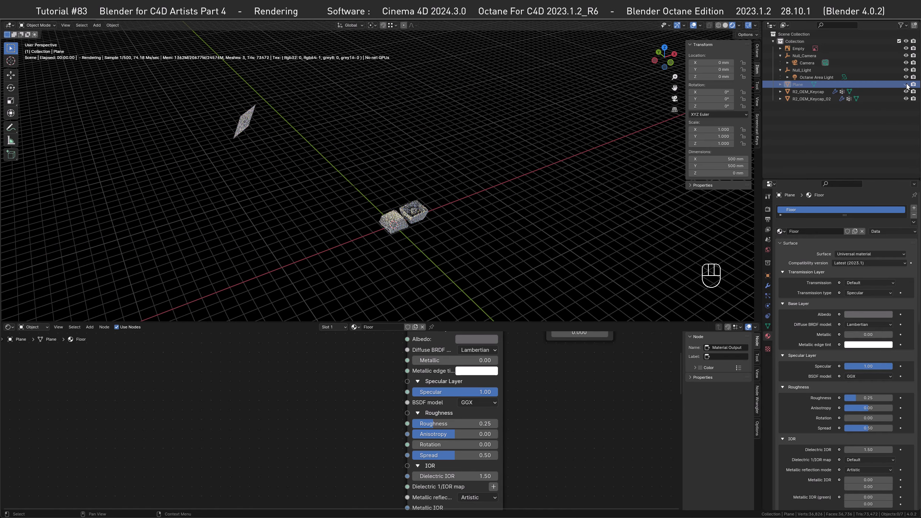
{"action": "left_click", "coordinate": [906, 85]}
{"action": "middle_click", "coordinate": [428, 215], "text": "alt"}
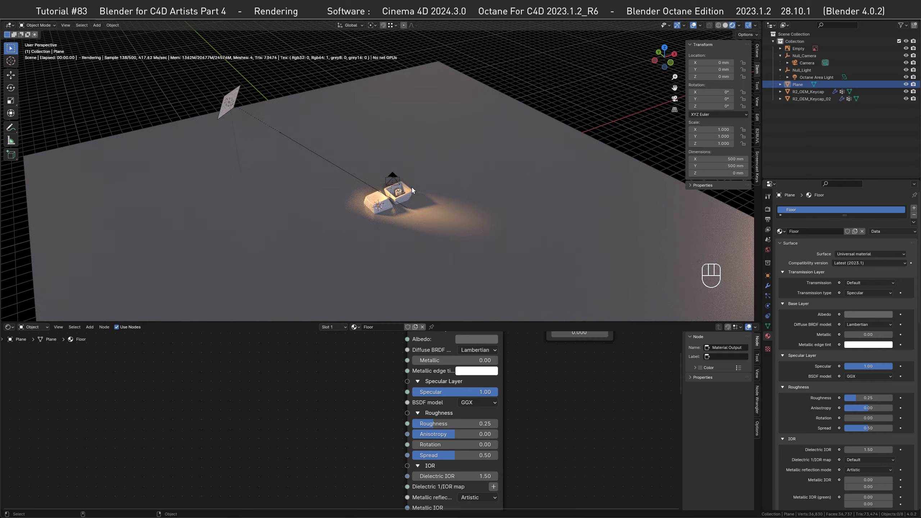
{"action": "key", "text": "KP_0"}
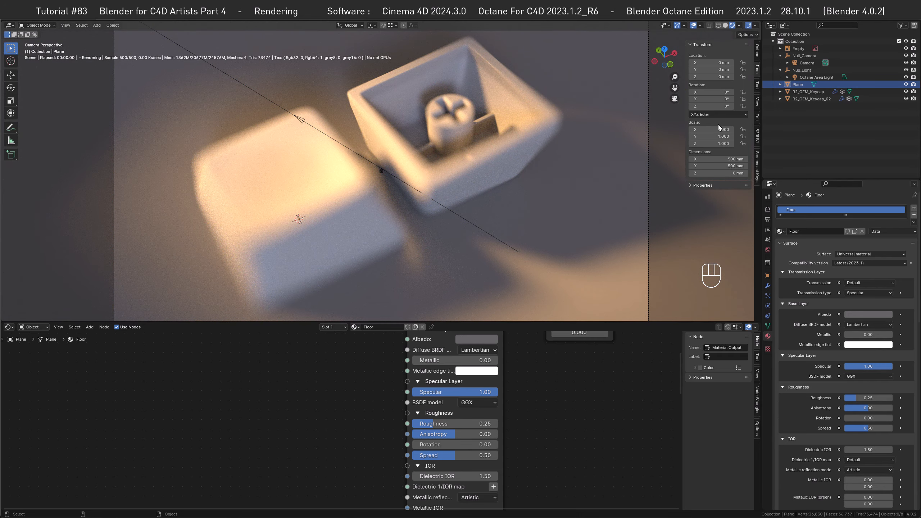
- Turn off the camera's autofocus and set its depth of field to an 82 mm focus distance and 0.1 aperture
{"action": "left_click", "coordinate": [807, 62]}
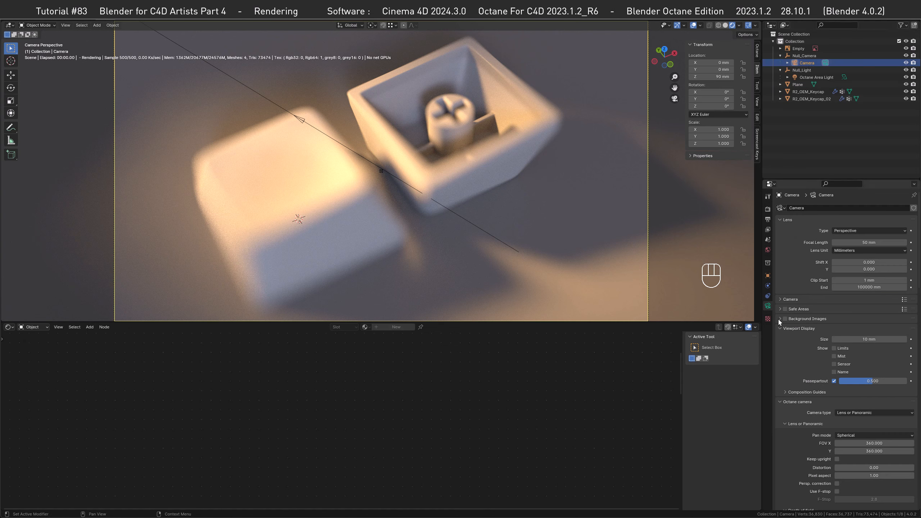
{"action": "scroll", "coordinate": [918, 282], "scroll_direction": "down", "scroll_amount": 10}
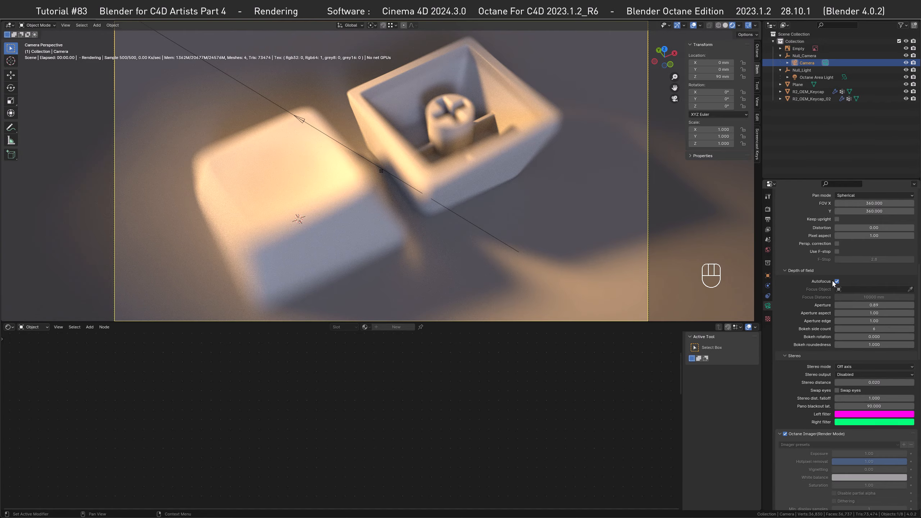
{"action": "left_click", "coordinate": [837, 281]}
{"action": "left_click", "coordinate": [862, 297]}
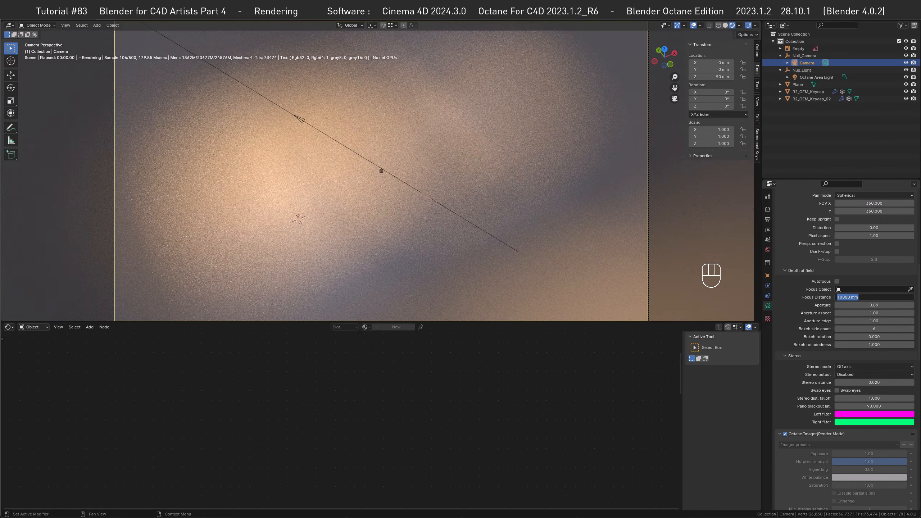
{"action": "type", "text": "82"}
{"action": "key", "text": "Return"}
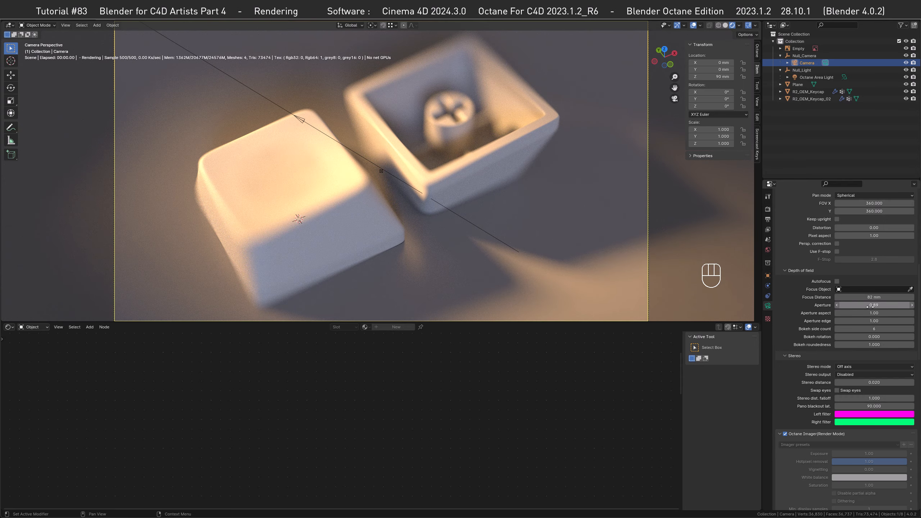
{"action": "left_click", "coordinate": [872, 305]}
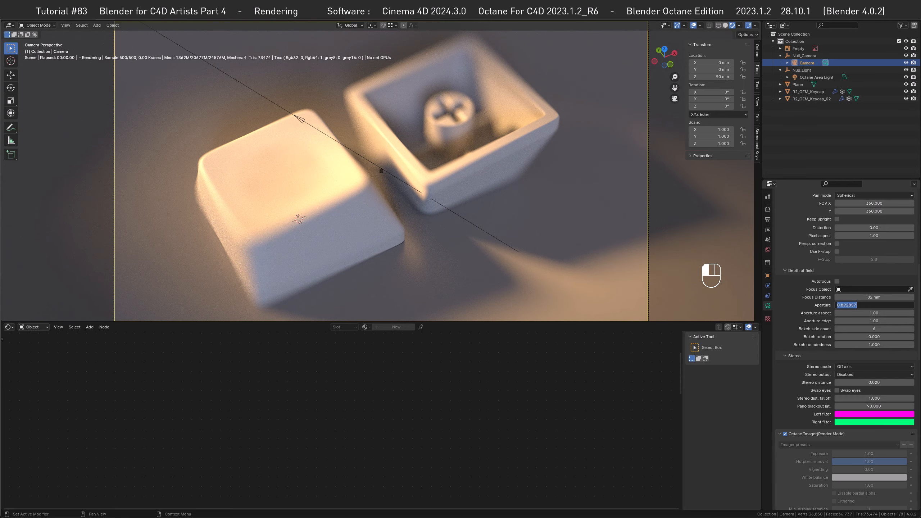
{"action": "type", "text": "0.1"}
{"action": "key", "text": "Return"}
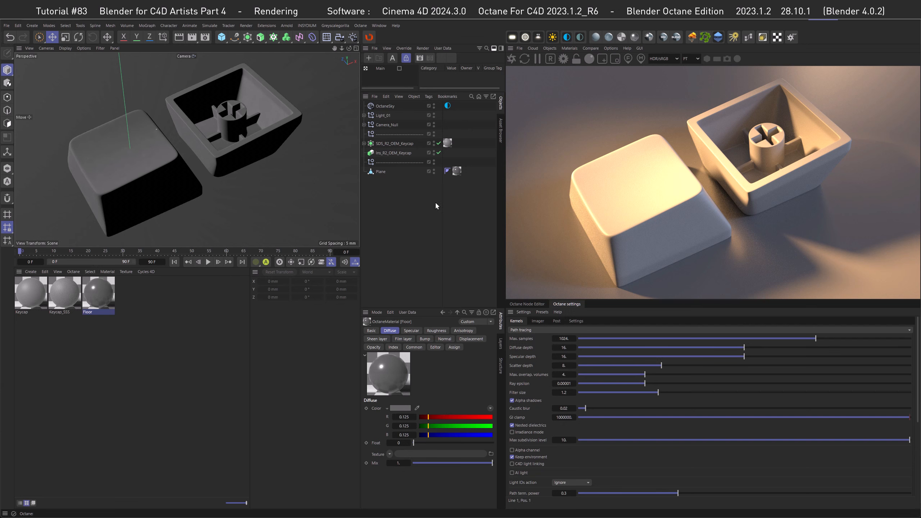
- In Cinema 4D, open the render settings and choose Octane Renderer as the renderer
{"action": "left_click", "coordinate": [399, 205]}
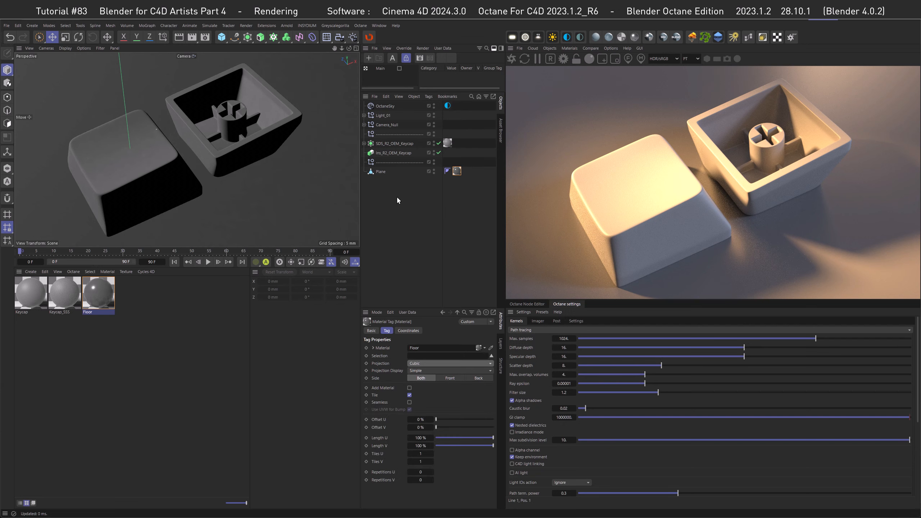
{"action": "left_click", "coordinate": [205, 37]}
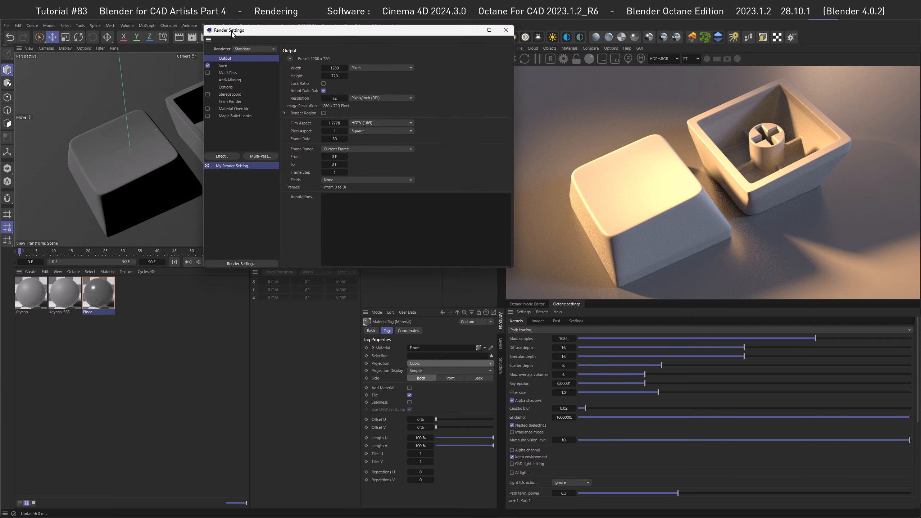
{"action": "left_click_drag", "start_coordinate": [231, 31], "coordinate": [231, 50]}
{"action": "left_click", "coordinate": [247, 67]}
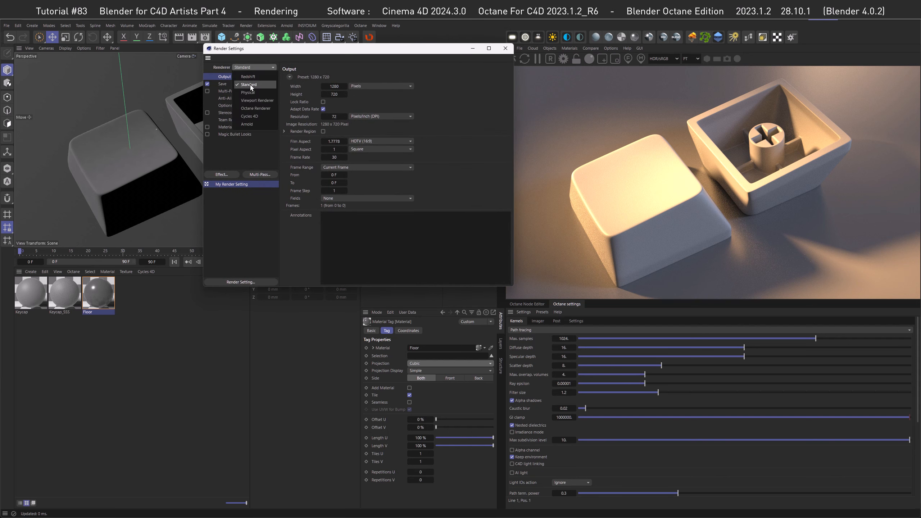
{"action": "left_click", "coordinate": [253, 109]}
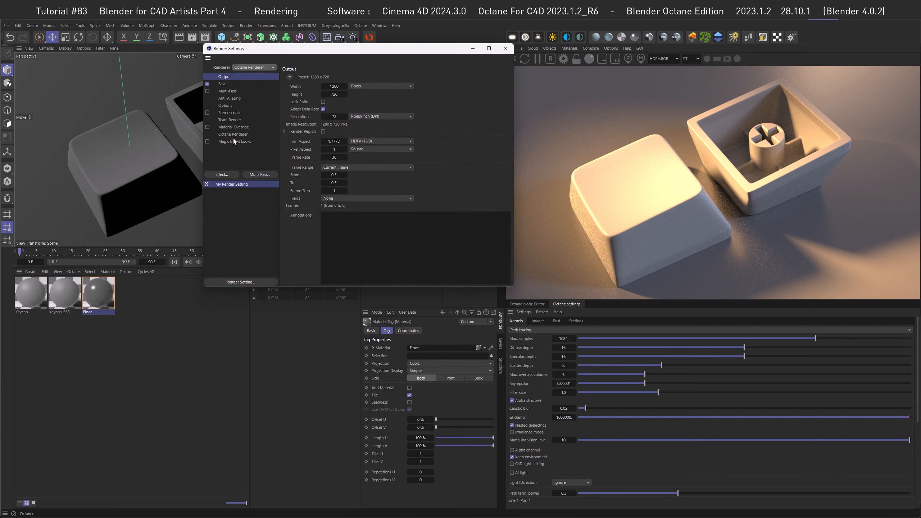
- Enable the Octane Render AOV group and open the Render AOV manager
{"action": "left_click", "coordinate": [235, 134]}
{"action": "left_click", "coordinate": [400, 78]}
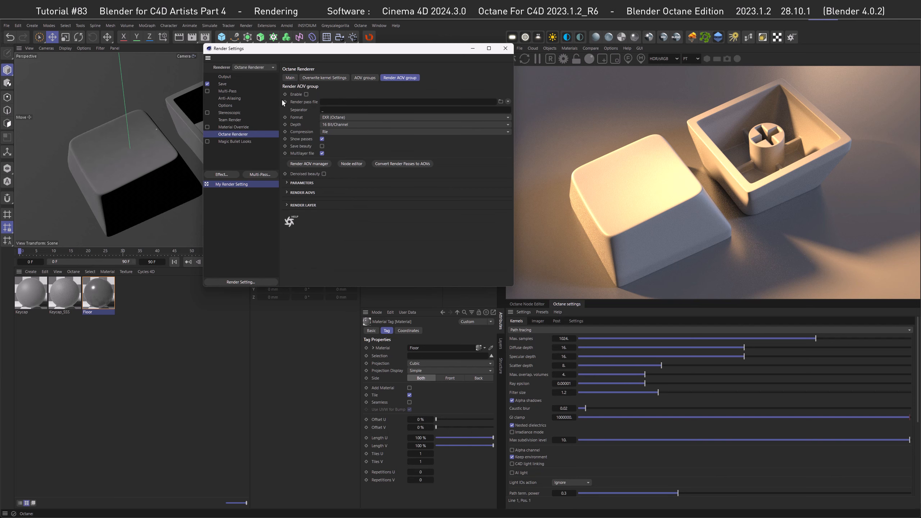
{"action": "left_click", "coordinate": [307, 163]}
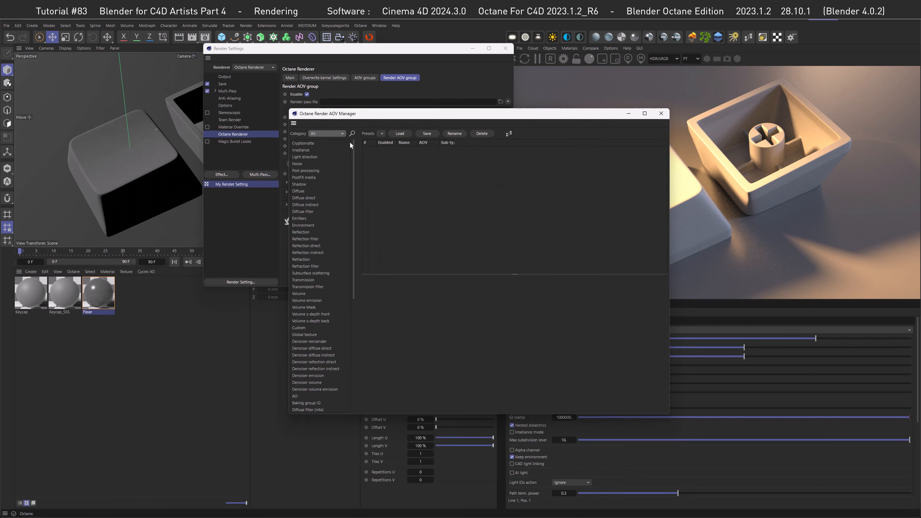
- Search the AOV list for the light passes and add two Light AOVs
{"action": "left_click", "coordinate": [351, 133]}
{"action": "left_click", "coordinate": [333, 143]}
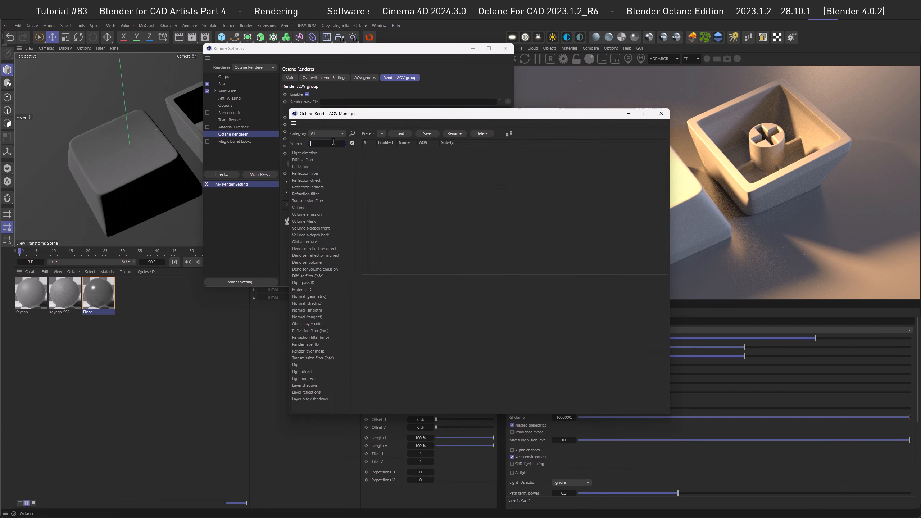
{"action": "type", "text": "ligh"}
{"action": "double_click", "coordinate": [302, 166]}
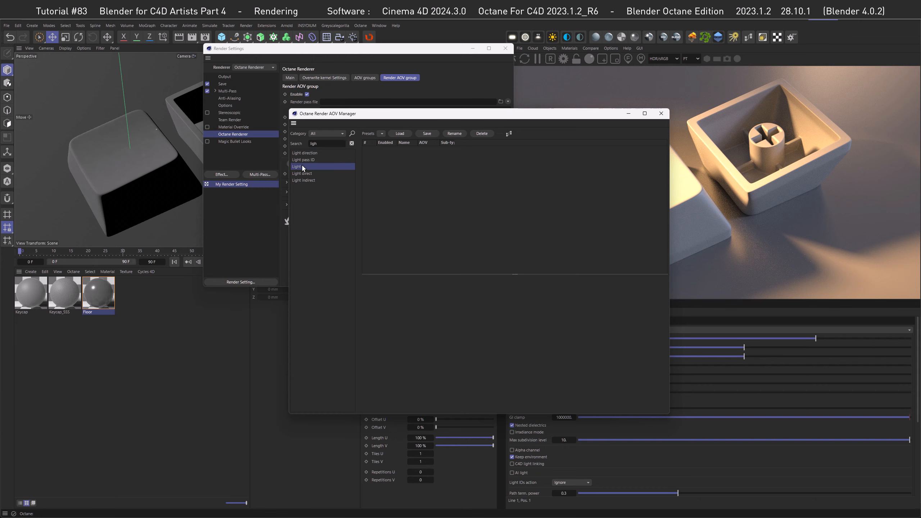
{"action": "double_click", "coordinate": [306, 168]}
- Set the first Light AOV's ID to Ambient light and the second one's to Light ID 1
{"action": "left_click", "coordinate": [437, 151]}
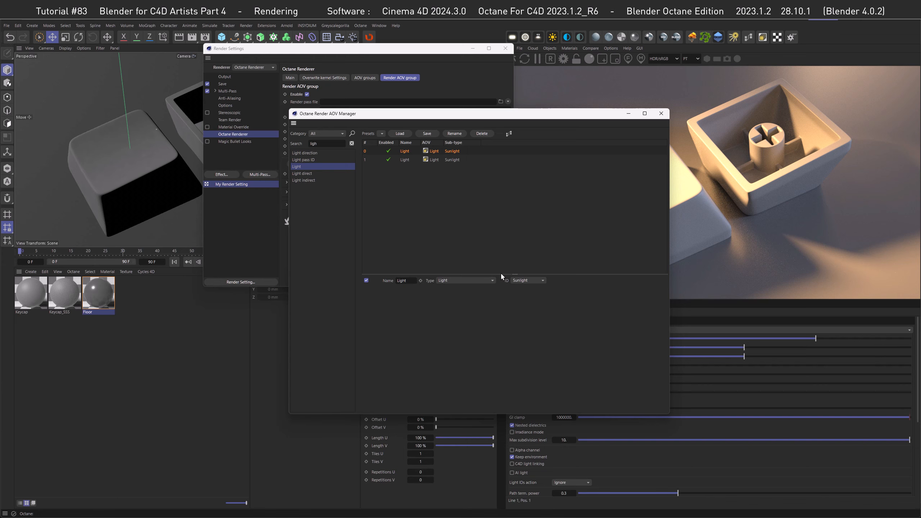
{"action": "left_click", "coordinate": [526, 280]}
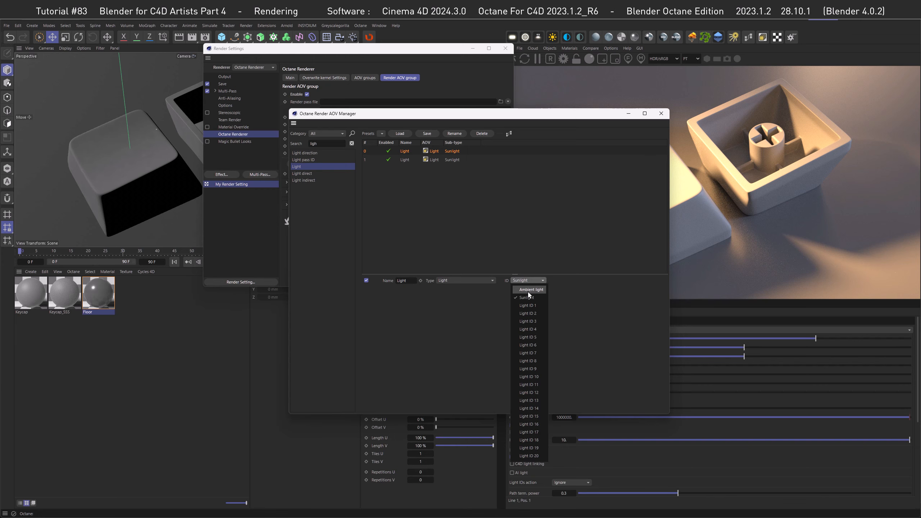
{"action": "left_click", "coordinate": [529, 291]}
{"action": "left_click", "coordinate": [469, 159]}
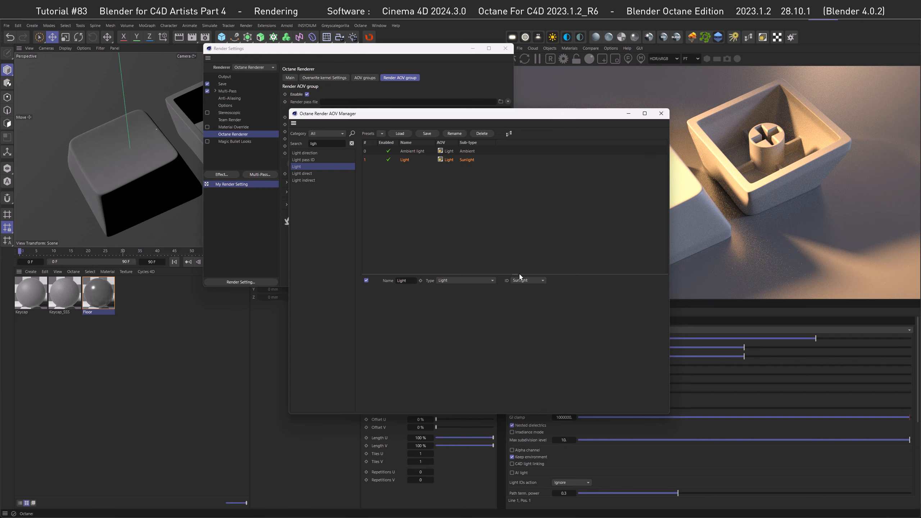
{"action": "left_click", "coordinate": [522, 280]}
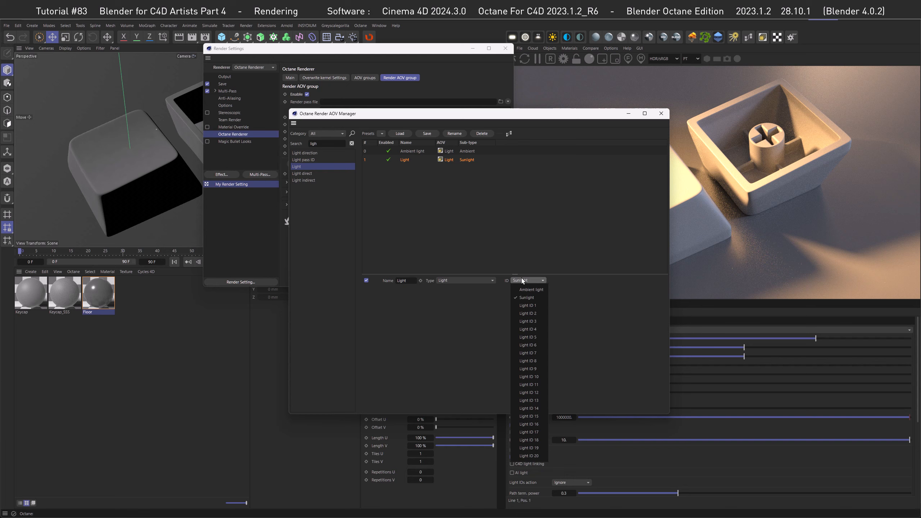
{"action": "left_click", "coordinate": [527, 306]}
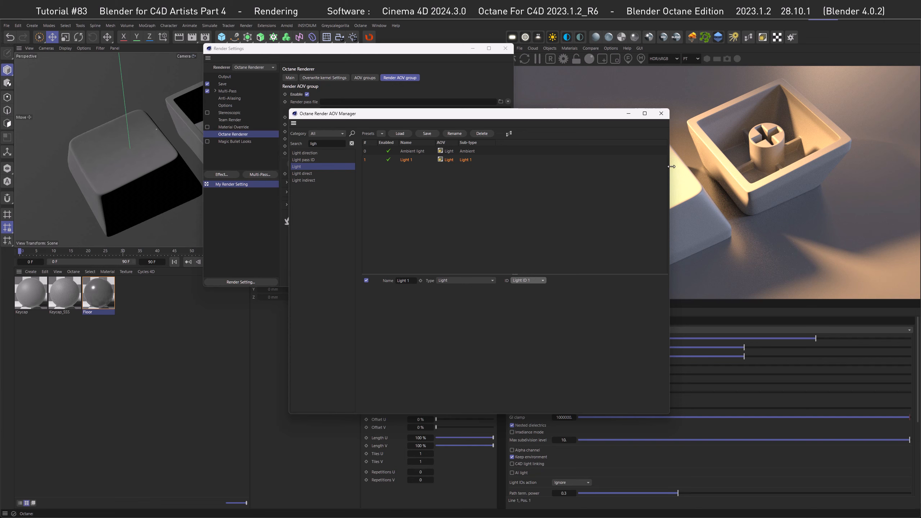
- Look through the light ID options of the second Light AOV, then close the render settings while keeping the AOV manager open
{"action": "left_click", "coordinate": [526, 280]}
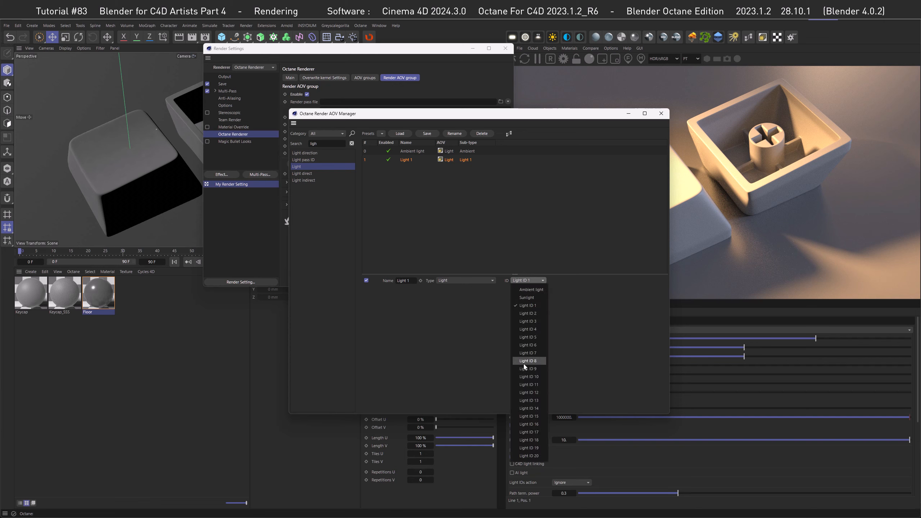
{"action": "left_click", "coordinate": [536, 194]}
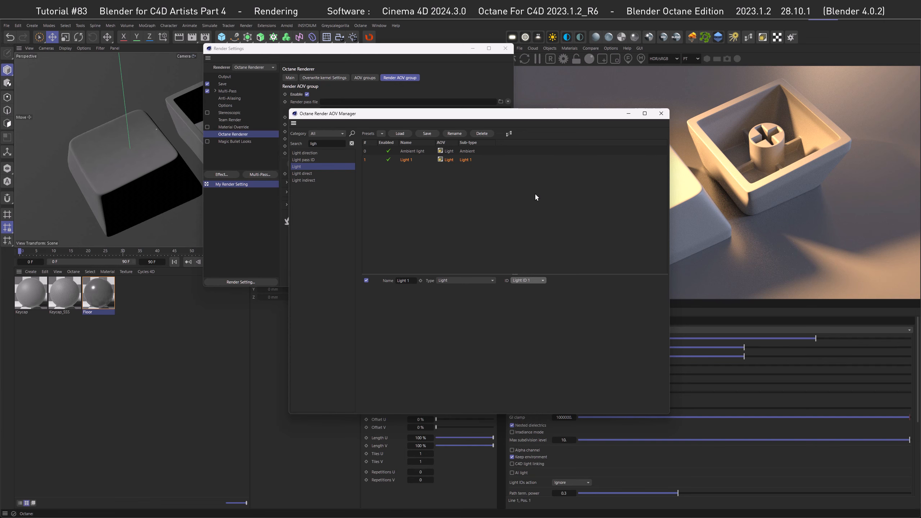
{"action": "left_click_drag", "start_coordinate": [416, 114], "coordinate": [515, 145]}
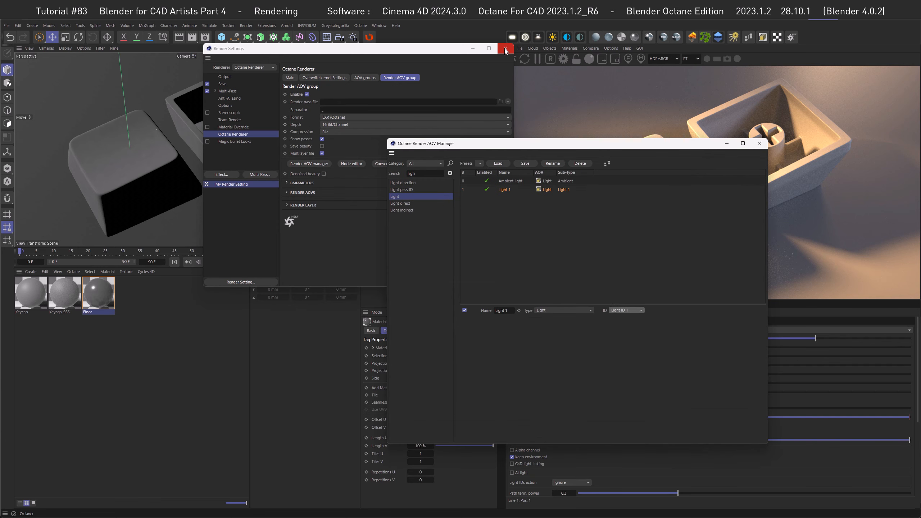
{"action": "left_click", "coordinate": [505, 48]}
{"action": "left_click_drag", "start_coordinate": [406, 143], "coordinate": [526, 163]}
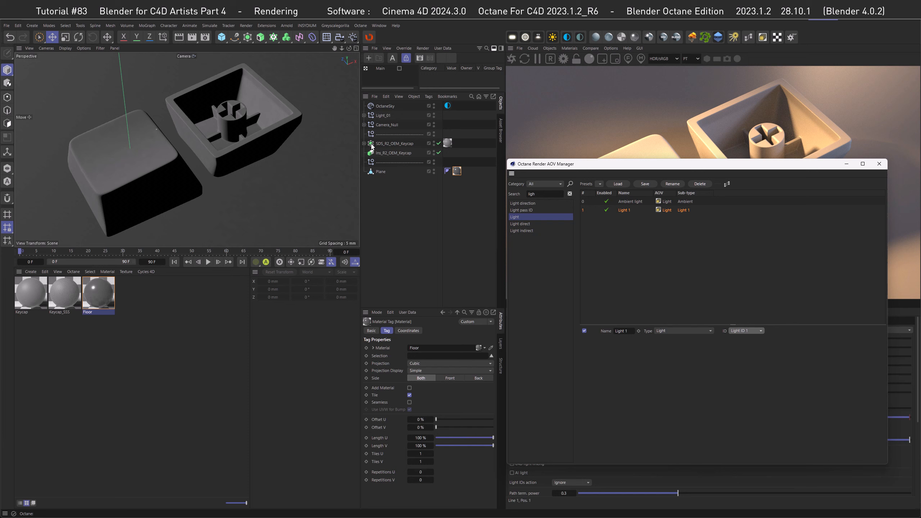
- Open the light tag of the OctaneLight under Light_01 and compare its light pass ID with the AOV's available IDs
{"action": "left_click", "coordinate": [364, 115]}
{"action": "left_click", "coordinate": [376, 124]}
{"action": "left_click", "coordinate": [448, 124]}
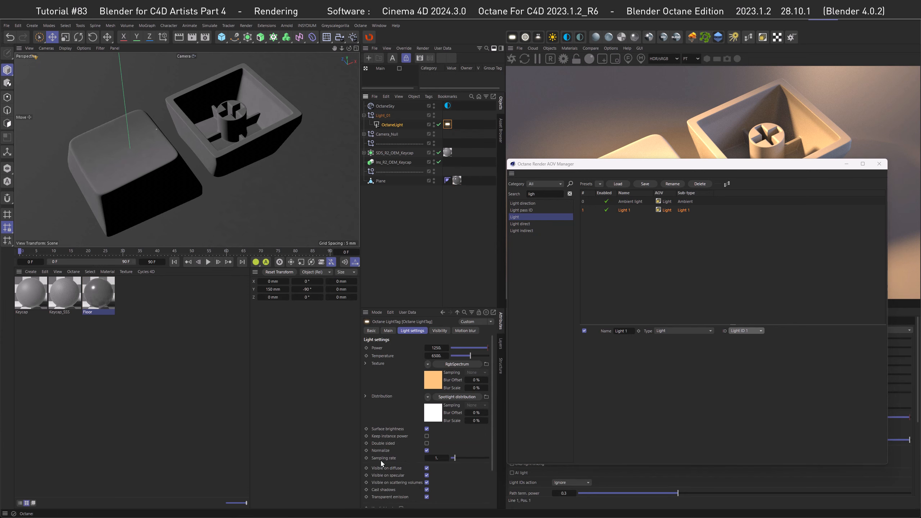
{"action": "scroll", "coordinate": [455, 486], "scroll_direction": "down", "scroll_amount": 3}
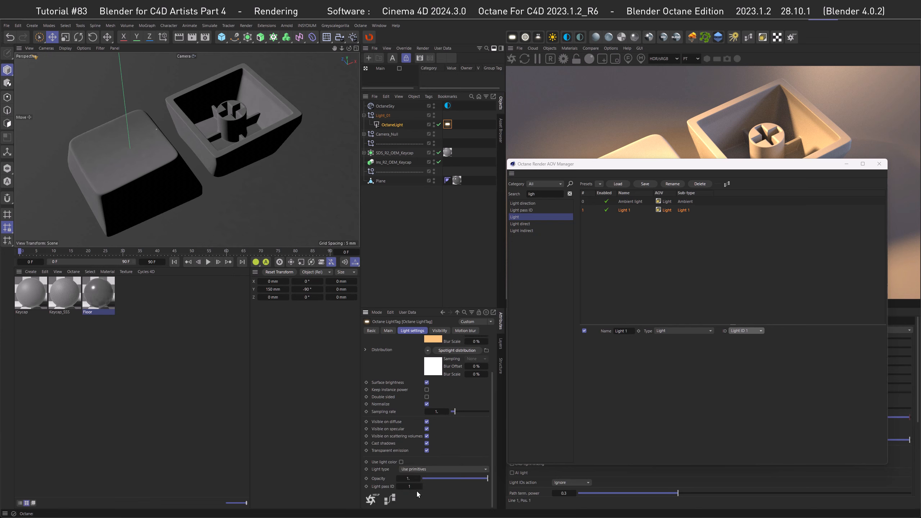
{"action": "left_click", "coordinate": [747, 330]}
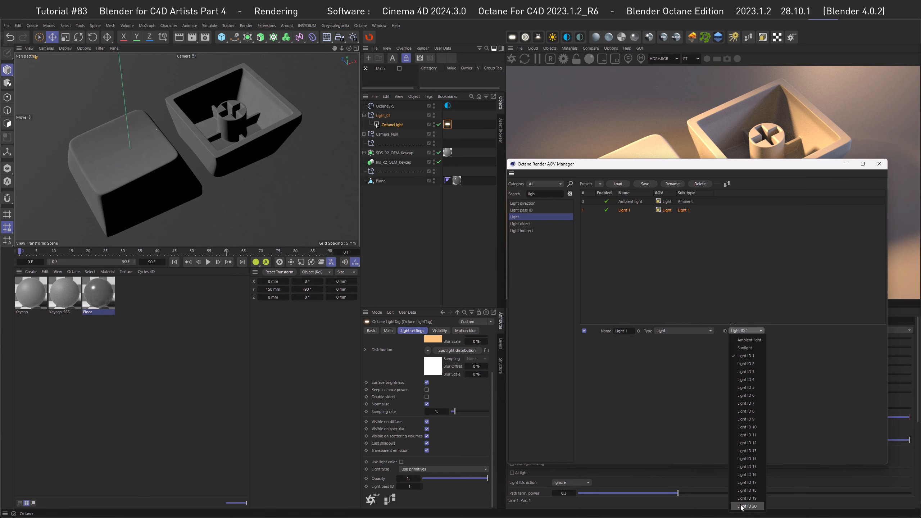
{"action": "left_click", "coordinate": [620, 483]}
- Compare the ambient light and Light ID 1 passes in the Live Viewer, then return to the main pass
{"action": "left_click_drag", "start_coordinate": [821, 168], "coordinate": [378, 159]}
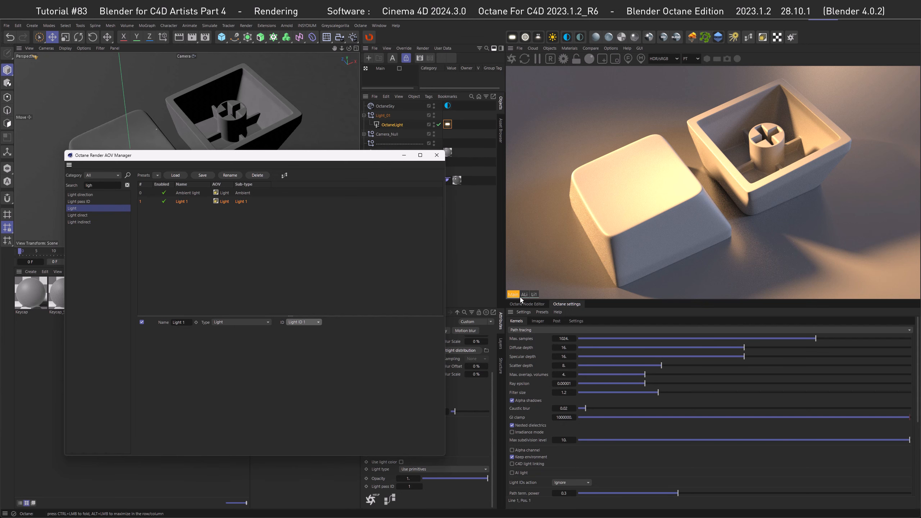
{"action": "left_click", "coordinate": [524, 294]}
{"action": "left_click", "coordinate": [534, 295]}
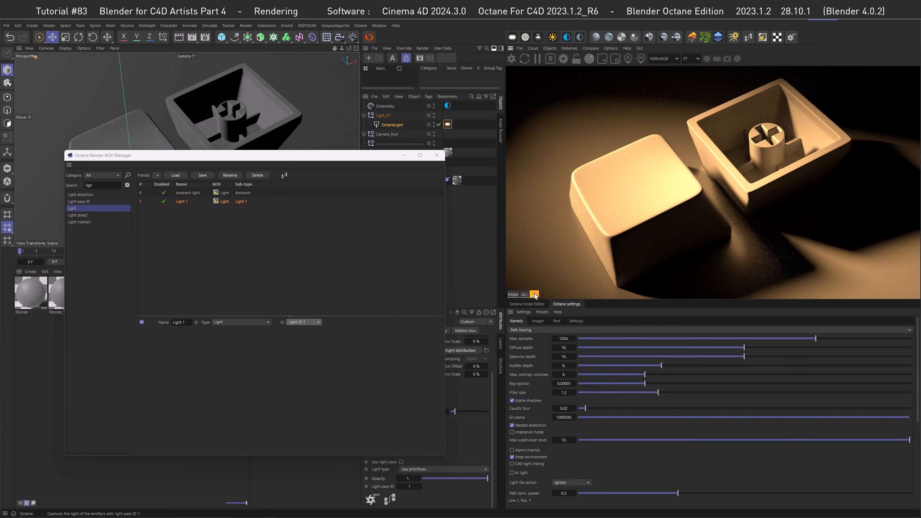
{"action": "left_click", "coordinate": [524, 295]}
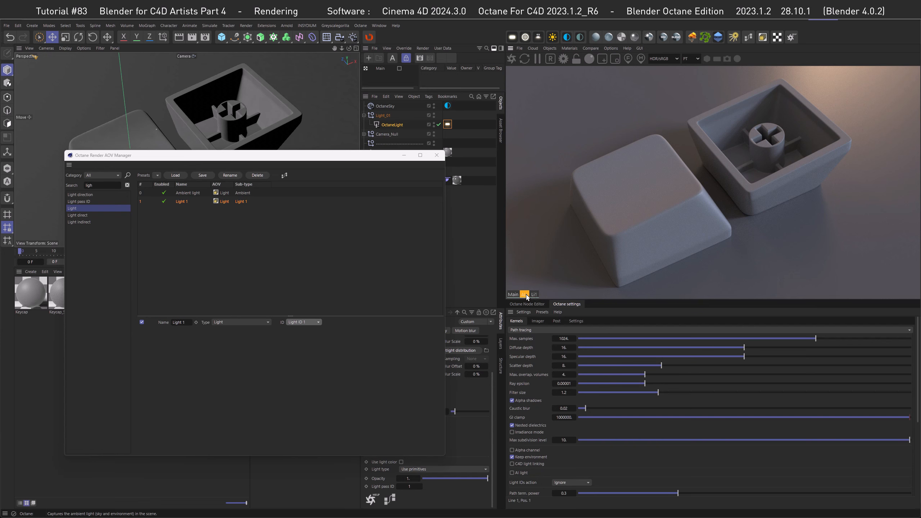
{"action": "left_click", "coordinate": [534, 294]}
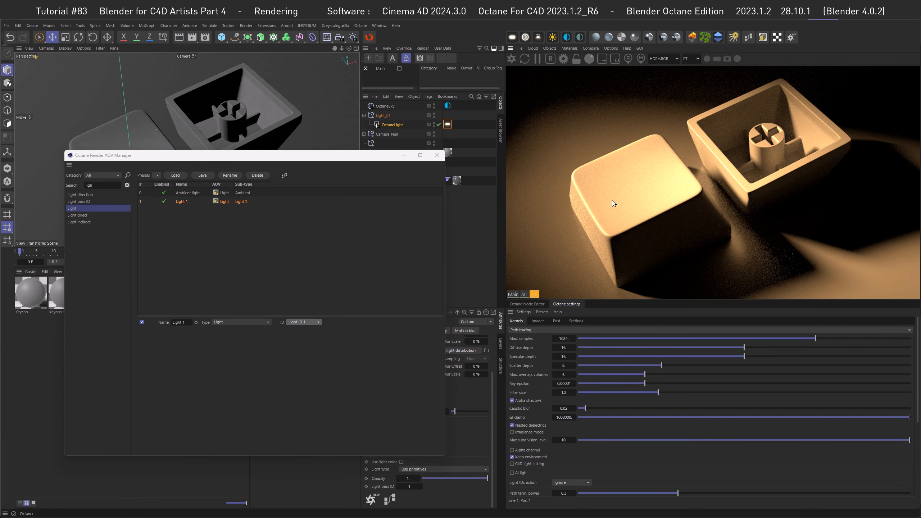
{"action": "left_click", "coordinate": [524, 294]}
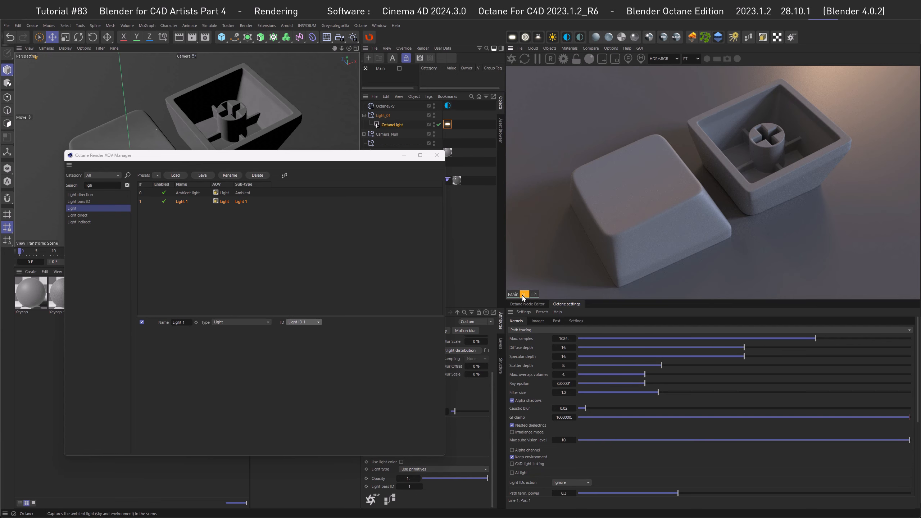
{"action": "left_click", "coordinate": [513, 294]}
- Close the AOV manager and reopen the render settings, reviewing the Save options before returning to the Octane Renderer settings
{"action": "left_click_drag", "start_coordinate": [373, 160], "coordinate": [592, 144]}
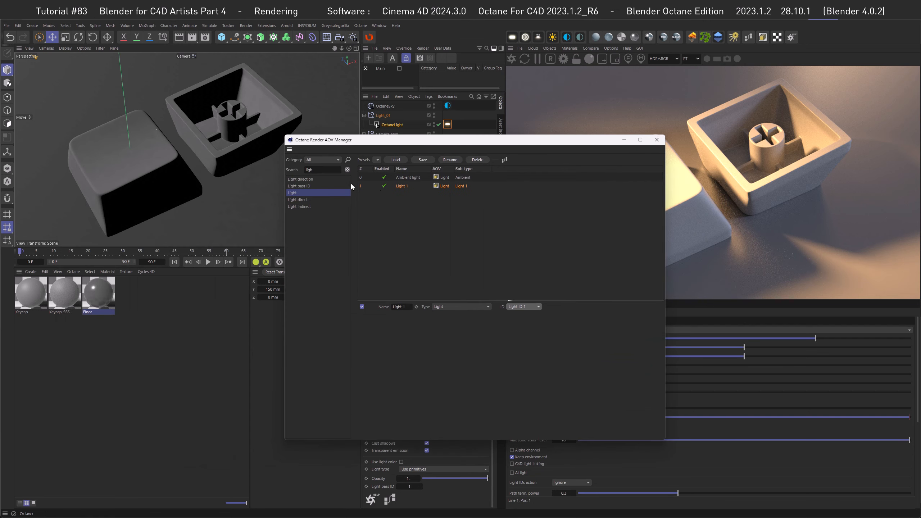
{"action": "left_click", "coordinate": [656, 140]}
{"action": "left_click", "coordinate": [205, 37]}
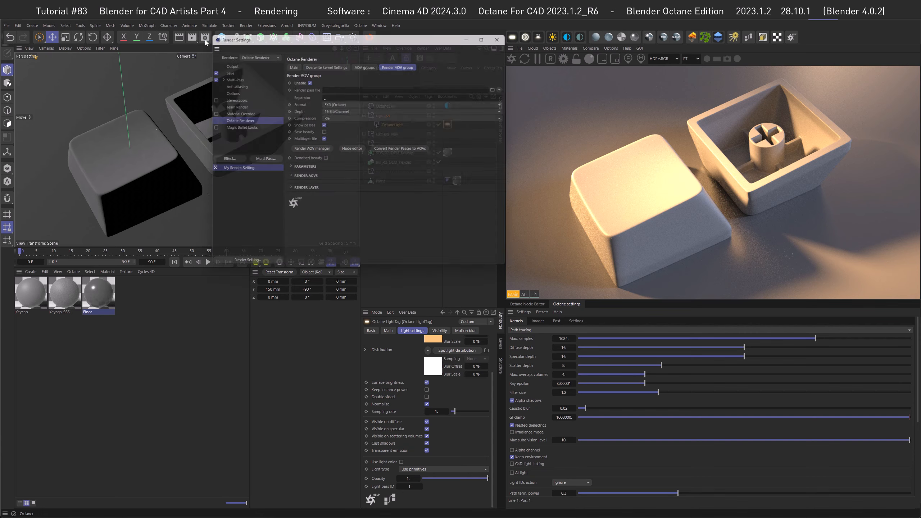
{"action": "left_click_drag", "start_coordinate": [242, 36], "coordinate": [373, 125]}
{"action": "left_click", "coordinate": [353, 159]}
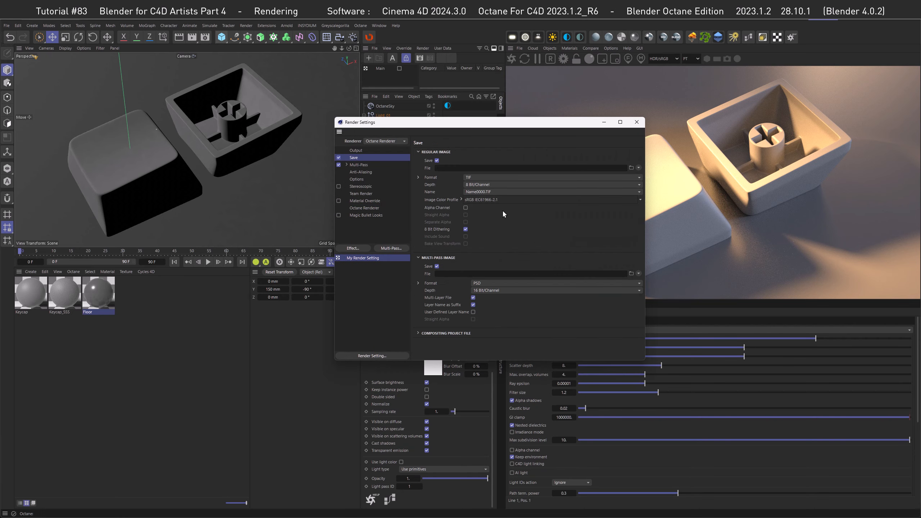
{"action": "left_click", "coordinate": [364, 208]}
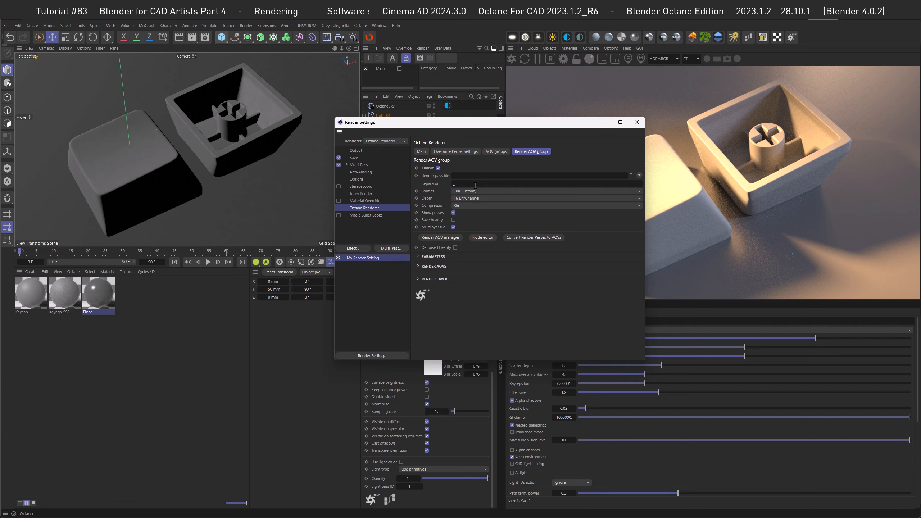
- Insert the Scene Name token as the render pass file name
{"action": "left_click", "coordinate": [466, 175]}
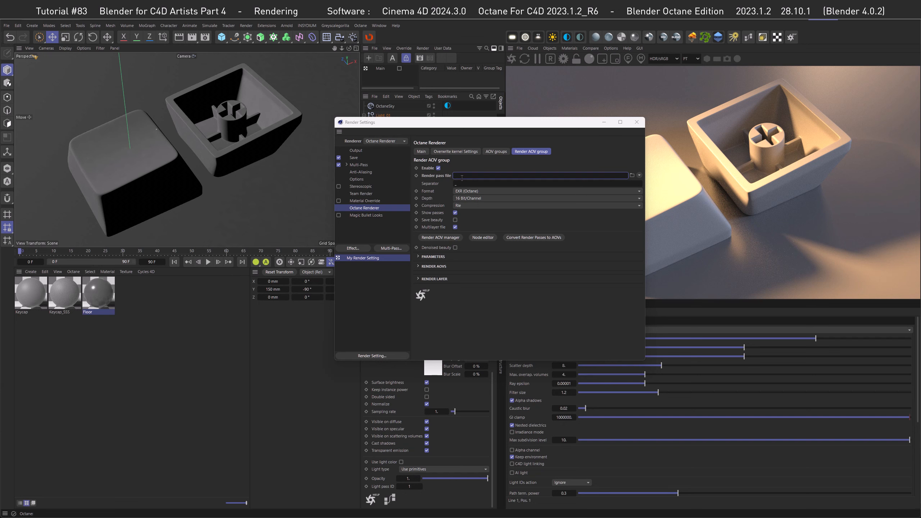
{"action": "left_click", "coordinate": [639, 176]}
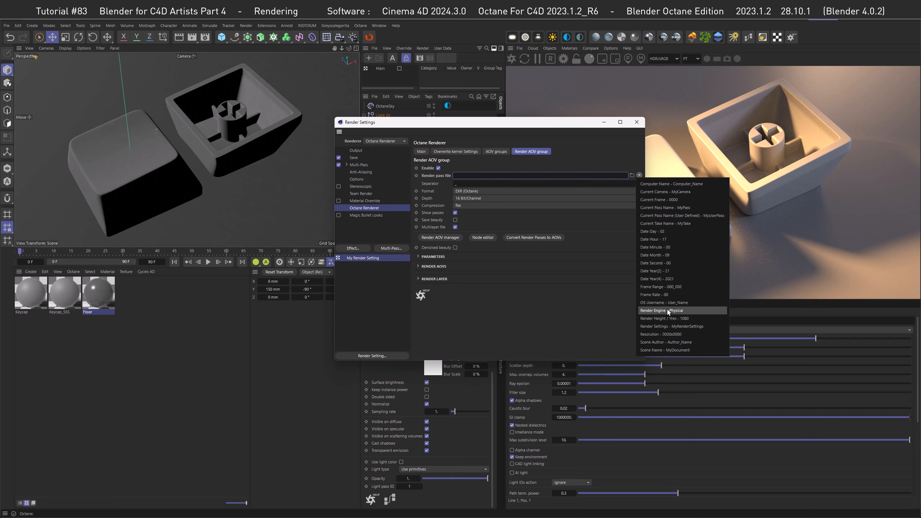
{"action": "left_click", "coordinate": [673, 350]}
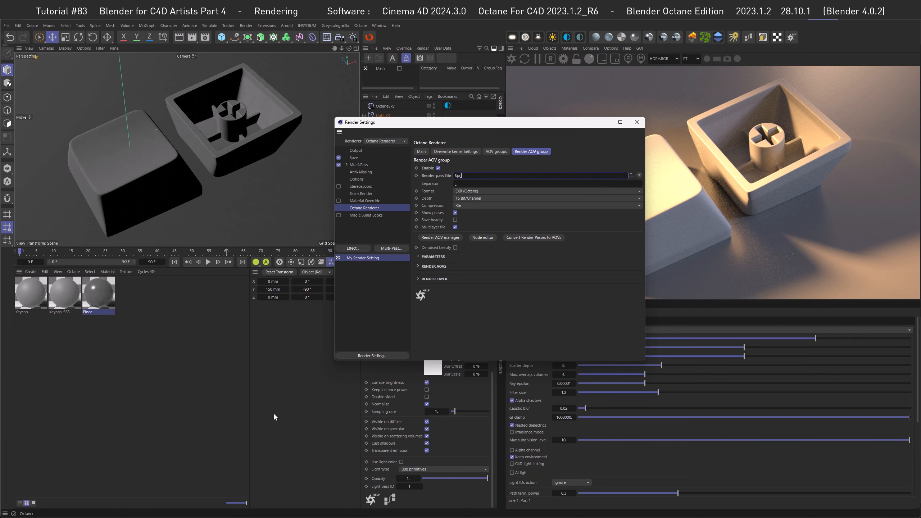
- In File Explorer, examine the Project folder's 3D and Renders subfolders, then return to the Cinema 4D render settings
{"action": "left_click_drag", "start_coordinate": [276, 517], "coordinate": [442, 78]}
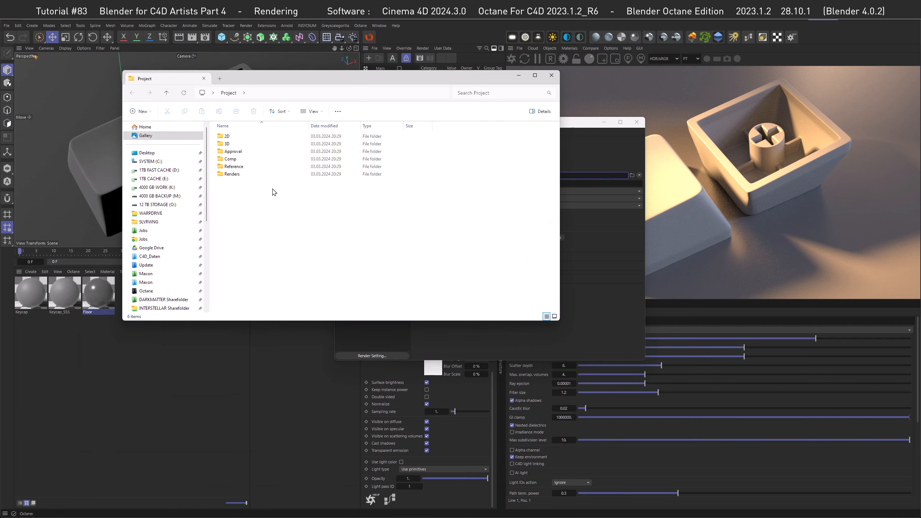
{"action": "double_click", "coordinate": [228, 145]}
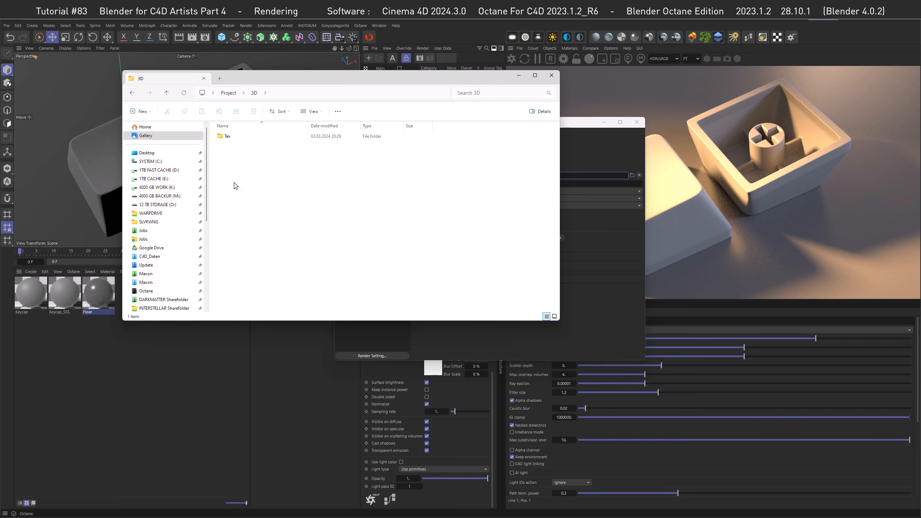
{"action": "key", "text": "alt+Left"}
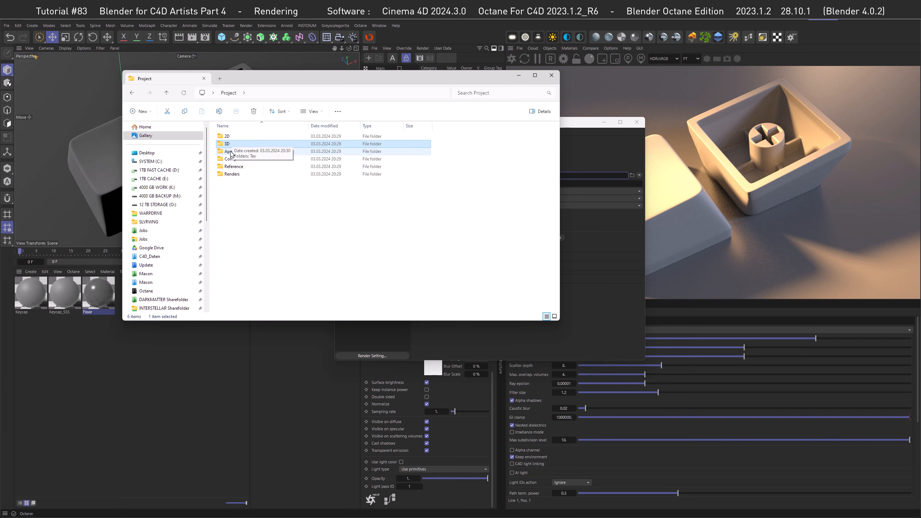
{"action": "double_click", "coordinate": [232, 175]}
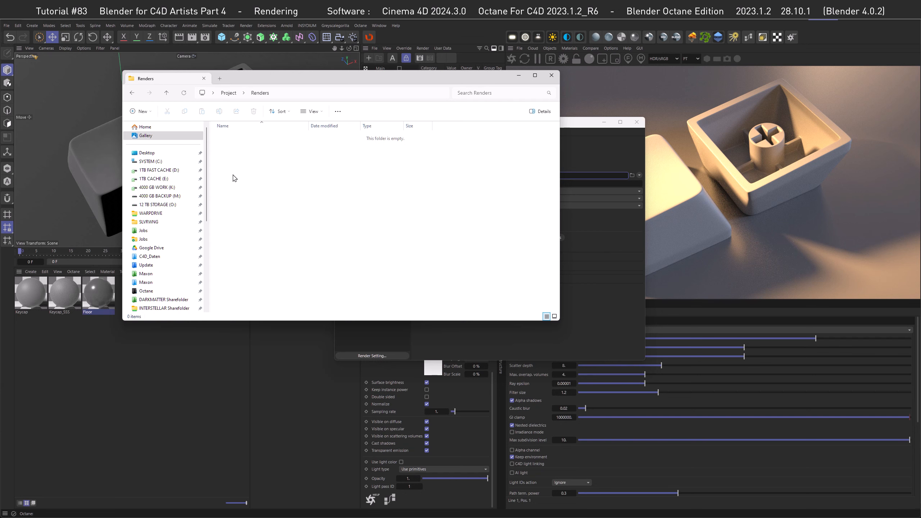
{"action": "left_click", "coordinate": [229, 93]}
{"action": "left_click", "coordinate": [588, 316]}
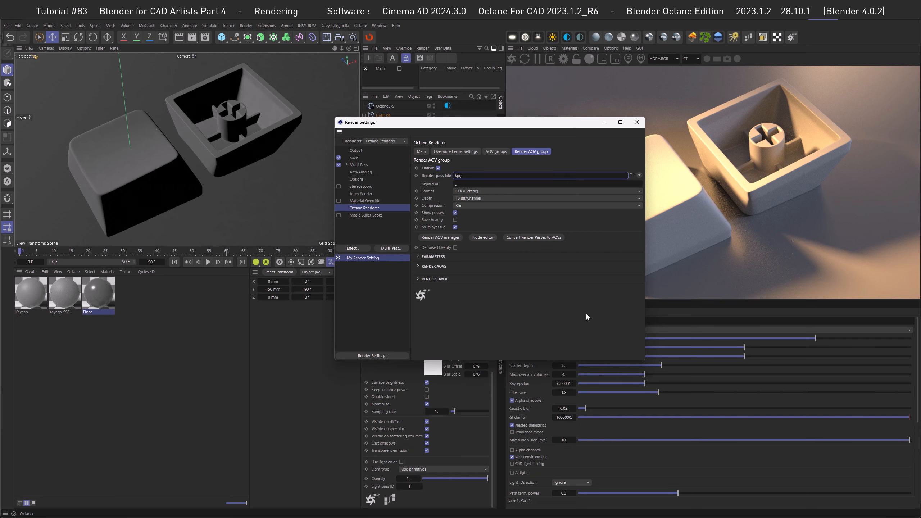
- Set the render pass file path to ../Renders/$prj/$prj, using the Scene Name token for the subfolder and file name
{"action": "left_click_drag", "start_coordinate": [462, 177], "coordinate": [430, 176]}
{"action": "key", "text": "BackSpace"}
{"action": "type", "text": "../Renders/"}
{"action": "left_click", "coordinate": [639, 176]}
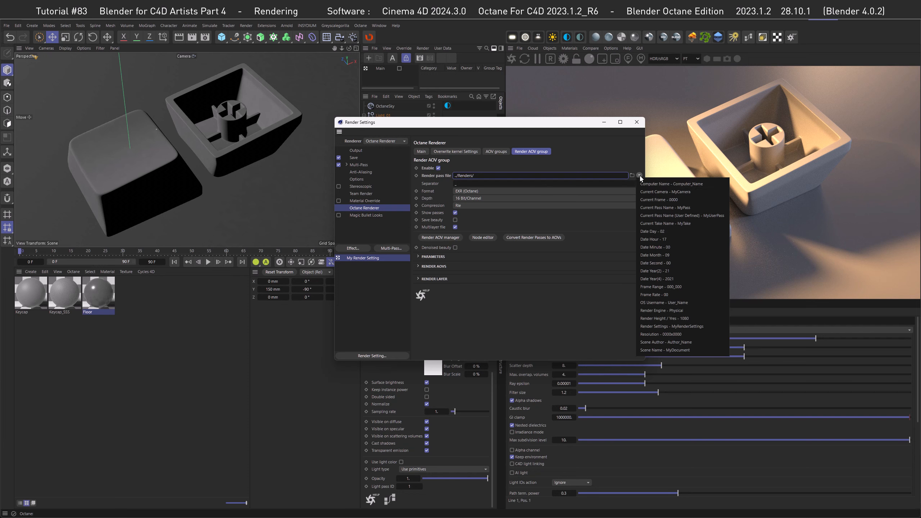
{"action": "left_click", "coordinate": [661, 349]}
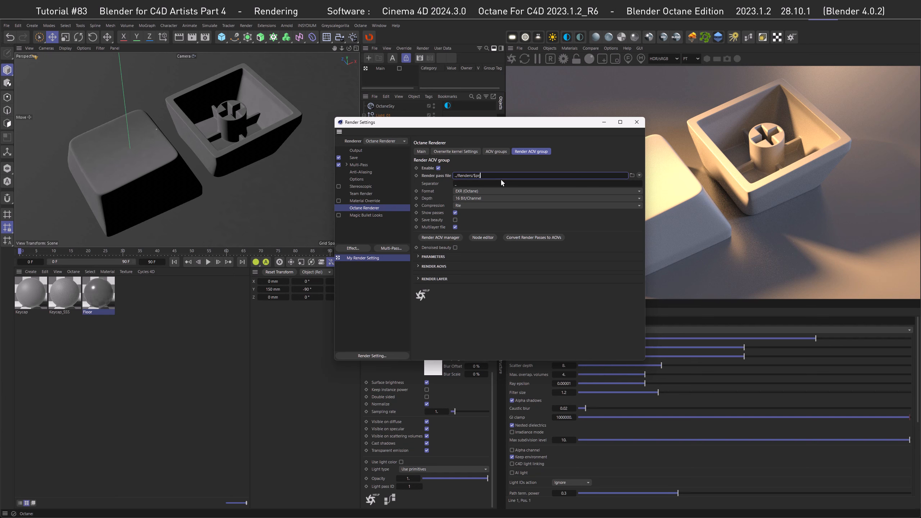
{"action": "left_click", "coordinate": [638, 175]}
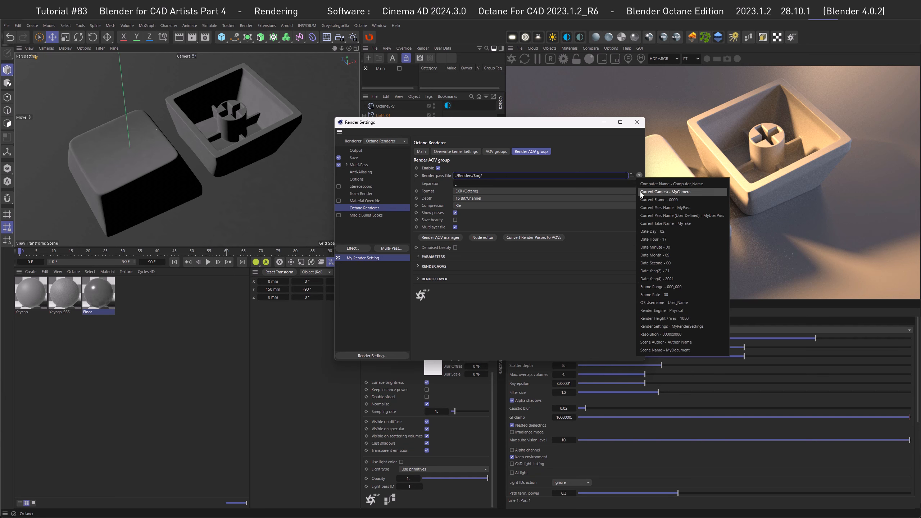
{"action": "left_click", "coordinate": [677, 350]}
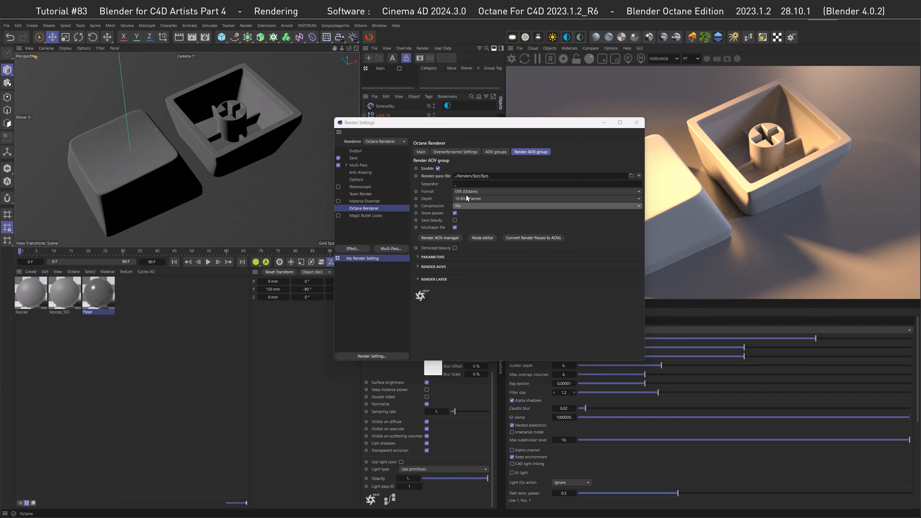
- Set the render AOV file's compression to DWAB, enable Save beauty and disable Multilayer file
{"action": "left_click", "coordinate": [457, 205]}
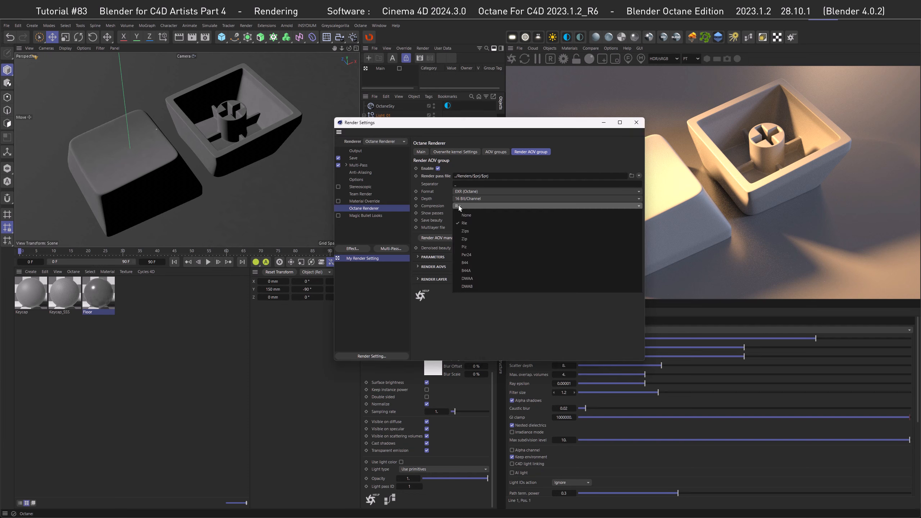
{"action": "left_click", "coordinate": [471, 287]}
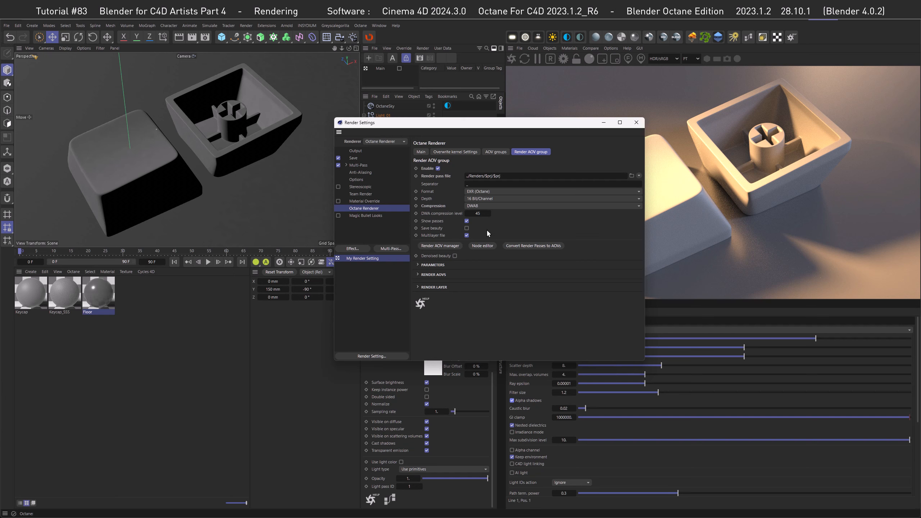
{"action": "left_click", "coordinate": [352, 157]}
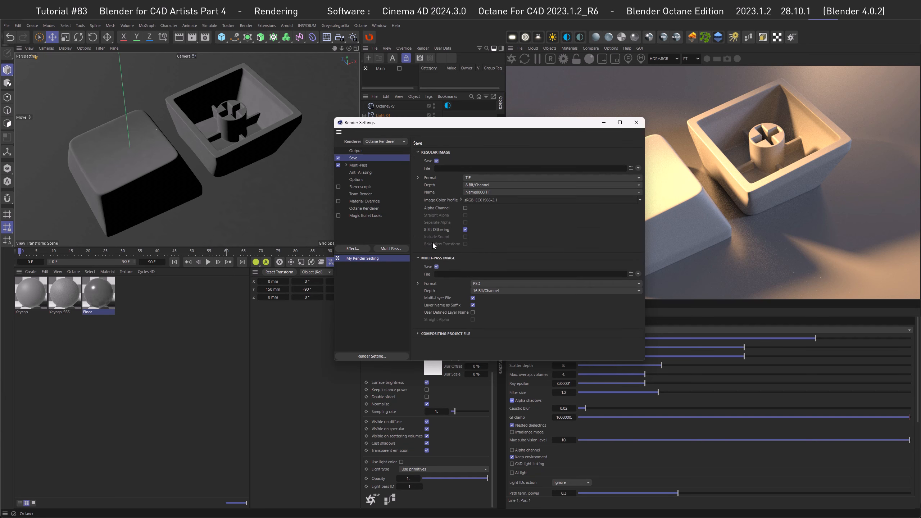
{"action": "left_click", "coordinate": [365, 209]}
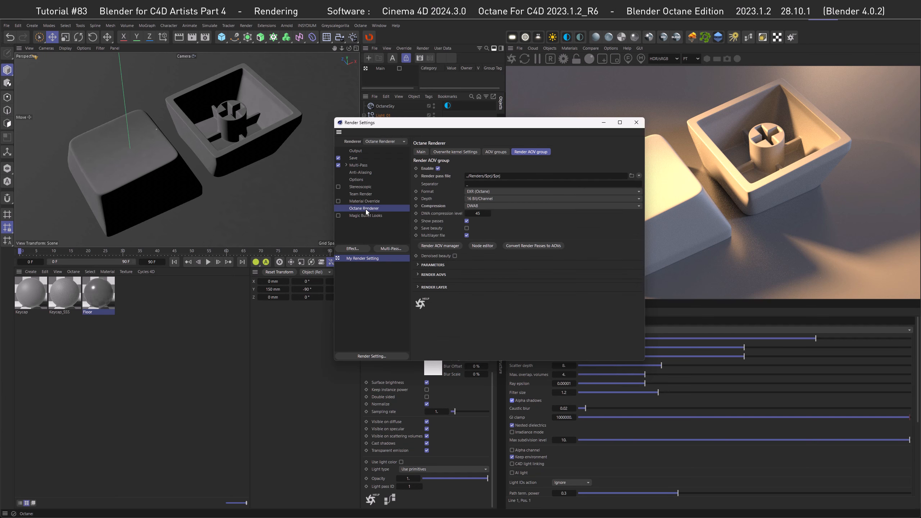
{"action": "left_click", "coordinate": [466, 228]}
{"action": "left_click", "coordinate": [466, 235]}
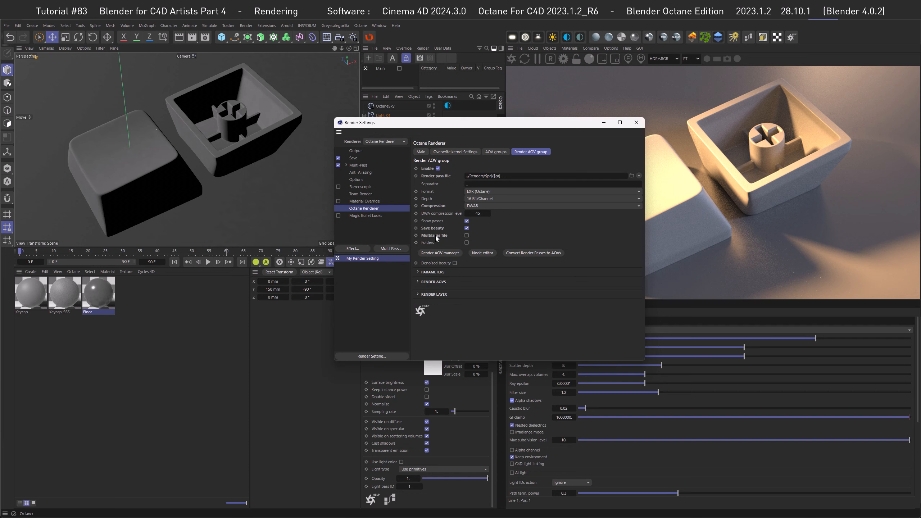
- Set the Octane renderer's color space to ACEScg, check the output settings and close the render settings
{"action": "left_click", "coordinate": [421, 153]}
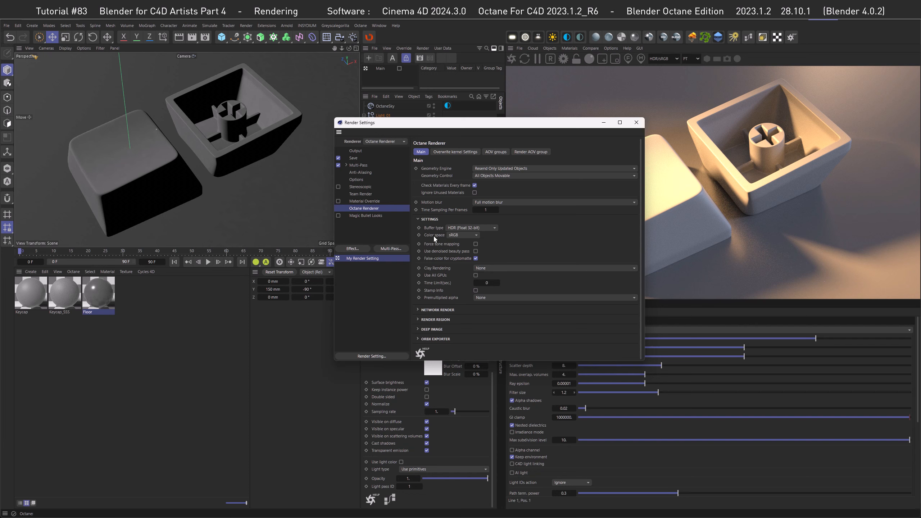
{"action": "left_click", "coordinate": [453, 234]}
{"action": "left_click", "coordinate": [460, 251]}
{"action": "left_click", "coordinate": [459, 236]}
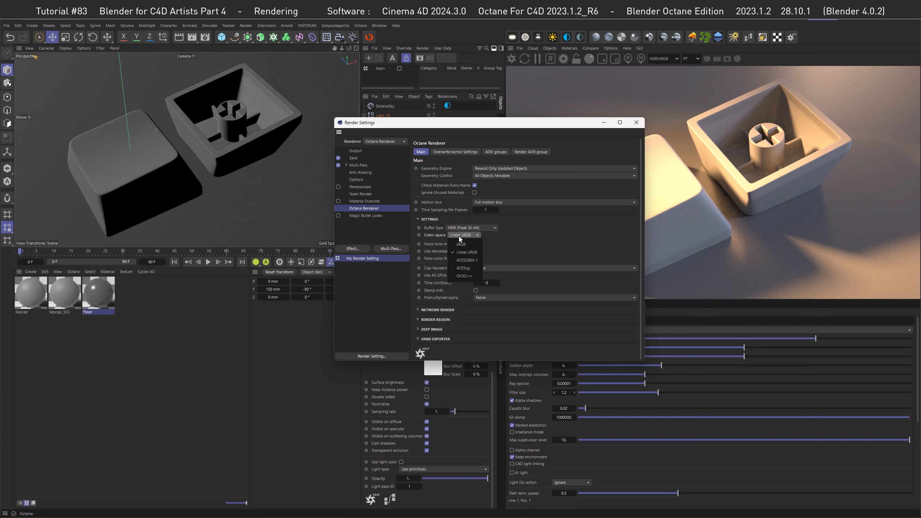
{"action": "left_click", "coordinate": [463, 268]}
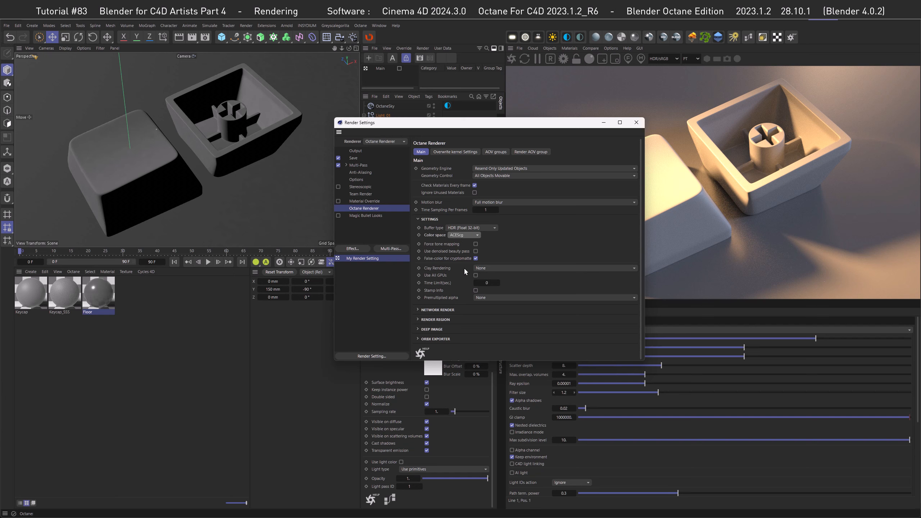
{"action": "left_click", "coordinate": [355, 151]}
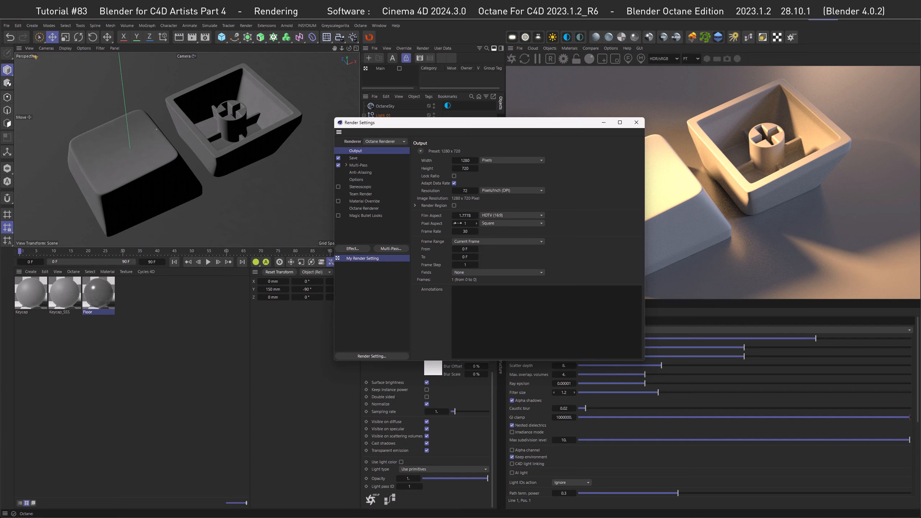
{"action": "left_click", "coordinate": [636, 123]}
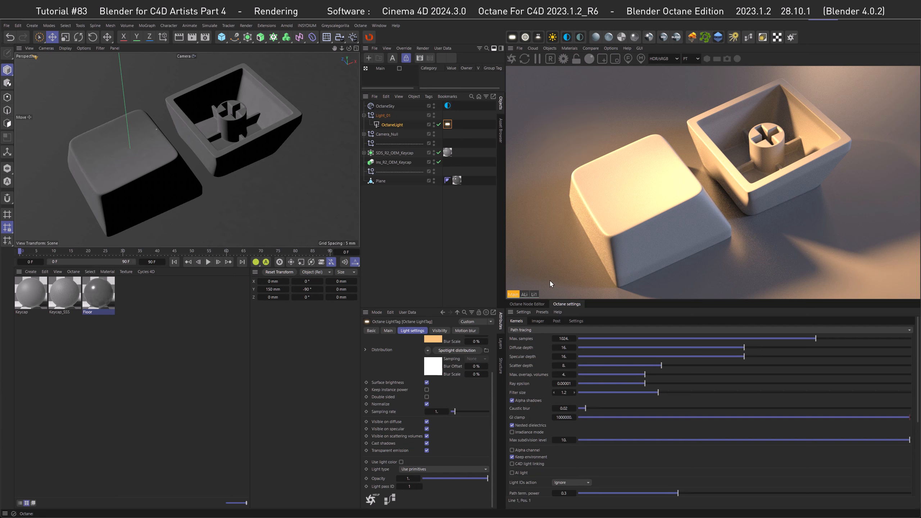
- Try a render region of about 375 × 393 pixels across both keycaps in the live render, and switch it off again
{"action": "left_click", "coordinate": [600, 60]}
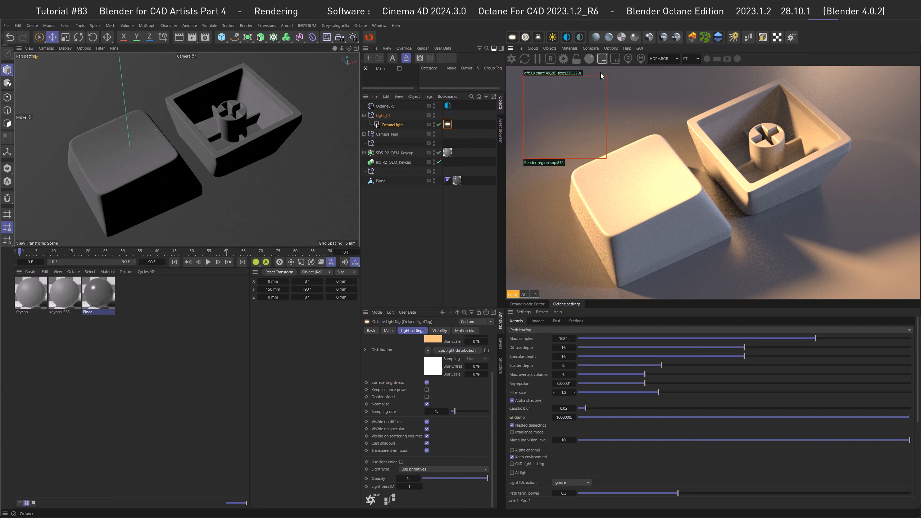
{"action": "left_click_drag", "start_coordinate": [651, 113], "coordinate": [785, 253]}
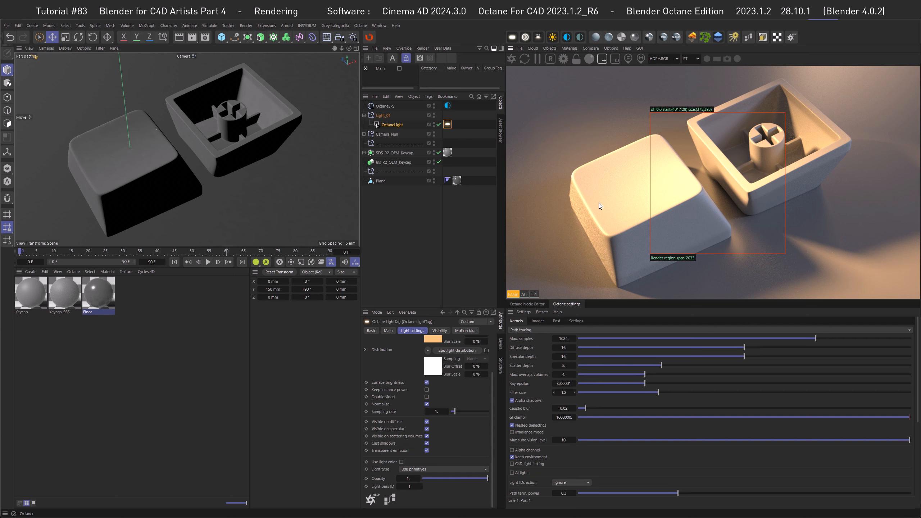
{"action": "left_click", "coordinate": [602, 59]}
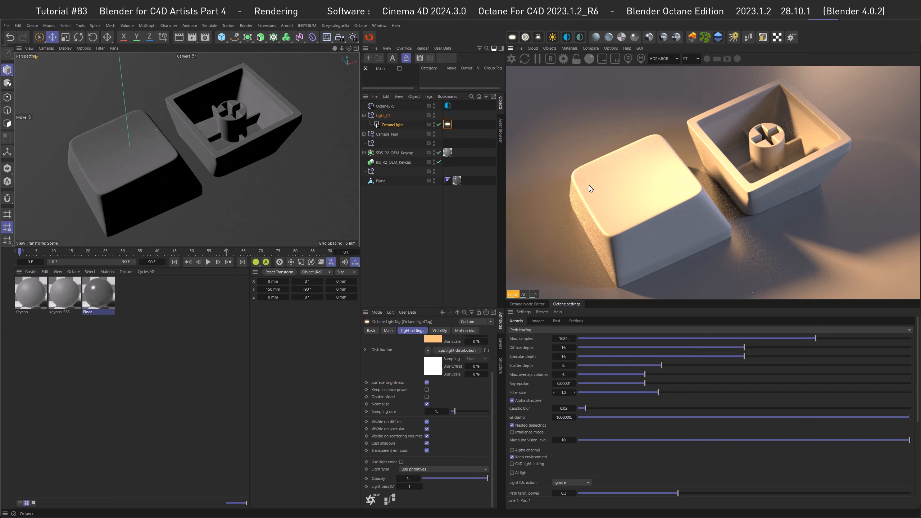
- Set the path tracing kernel's max samples to 3072 and its GI clamp to 10
{"action": "left_click", "coordinate": [562, 338]}
{"action": "type", "text": "1004*3"}
{"action": "key", "text": "Return"}
{"action": "left_click", "coordinate": [564, 417]}
{"action": "type", "text": "10"}
{"action": "key", "text": "Return"}
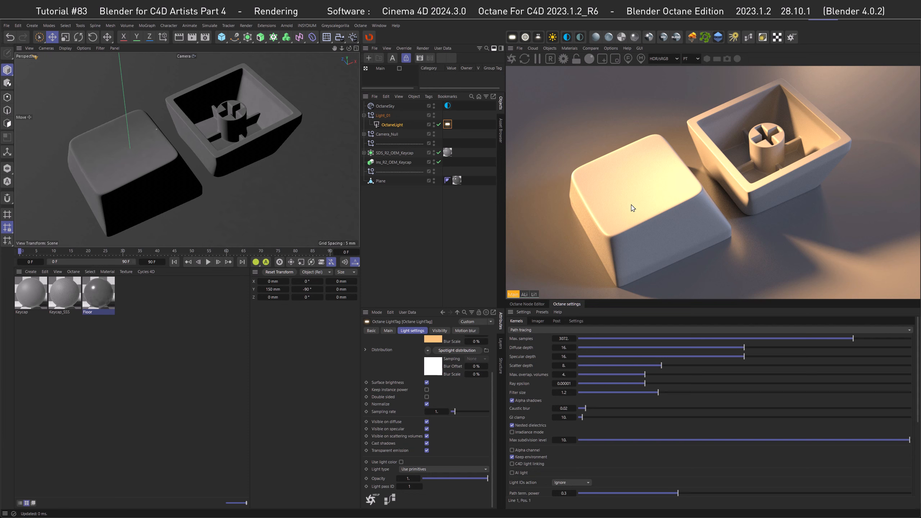
- Enable ACES tone mapping in the Octane imager settings and render the scene to the Picture Viewer
{"action": "left_click", "coordinate": [537, 320]}
{"action": "left_click", "coordinate": [516, 340]}
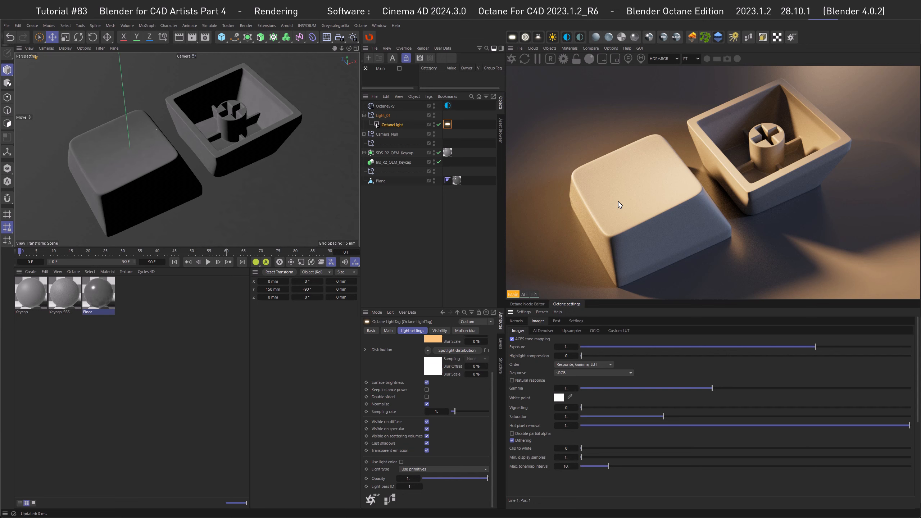
{"action": "left_click", "coordinate": [191, 37]}
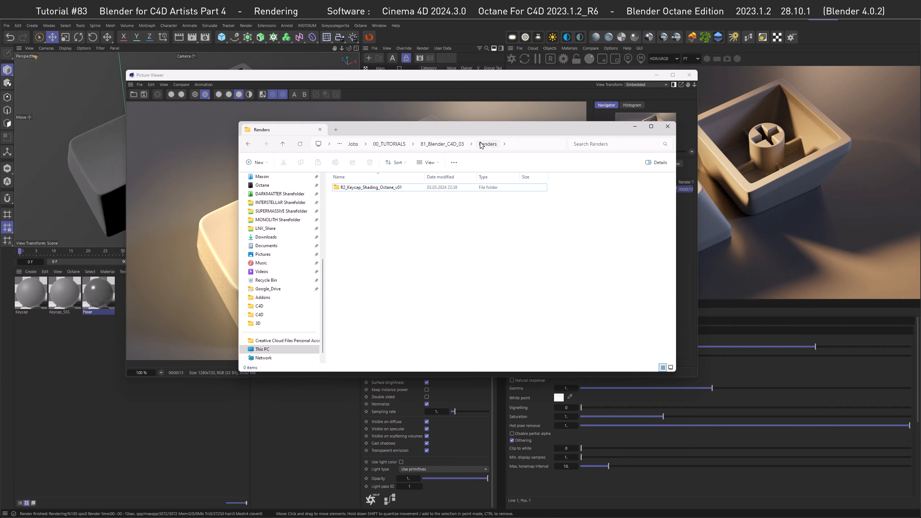
- In File Explorer, open the R2_Keycap_Shading_Octane_v01 render folder and examine its files in details view
{"action": "double_click", "coordinate": [359, 188]}
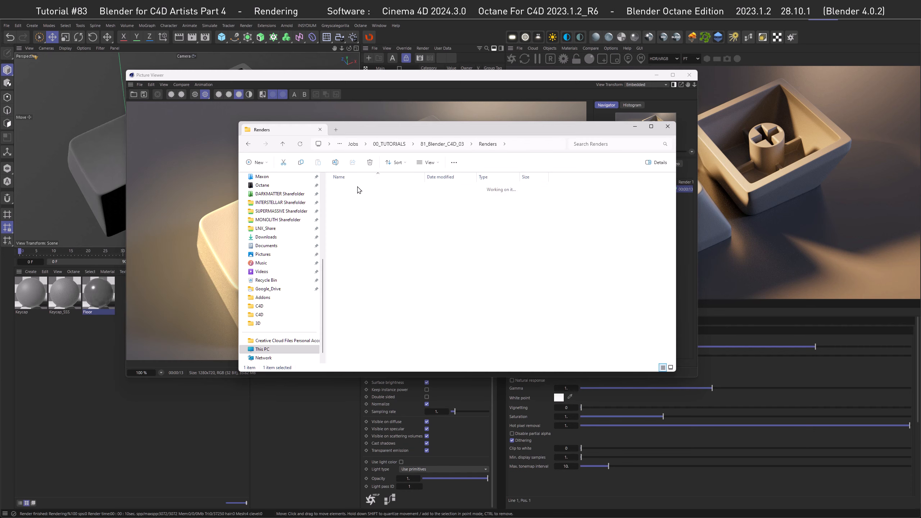
{"action": "left_click", "coordinate": [662, 367]}
{"action": "double_click", "coordinate": [384, 177]}
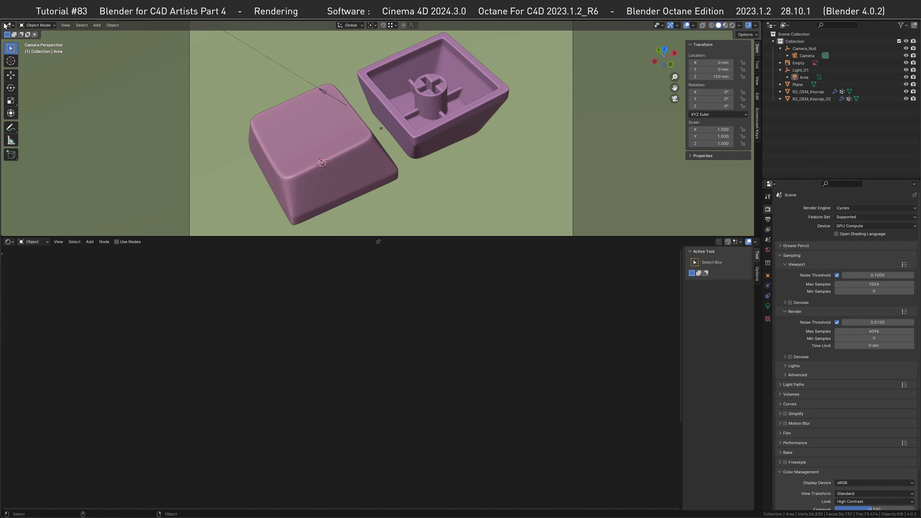
- In Blender, split the 3D viewport into two side-by-side camera views of roughly equal width and fit the camera frame in each
{"action": "left_click_drag", "start_coordinate": [3, 22], "coordinate": [400, 35]}
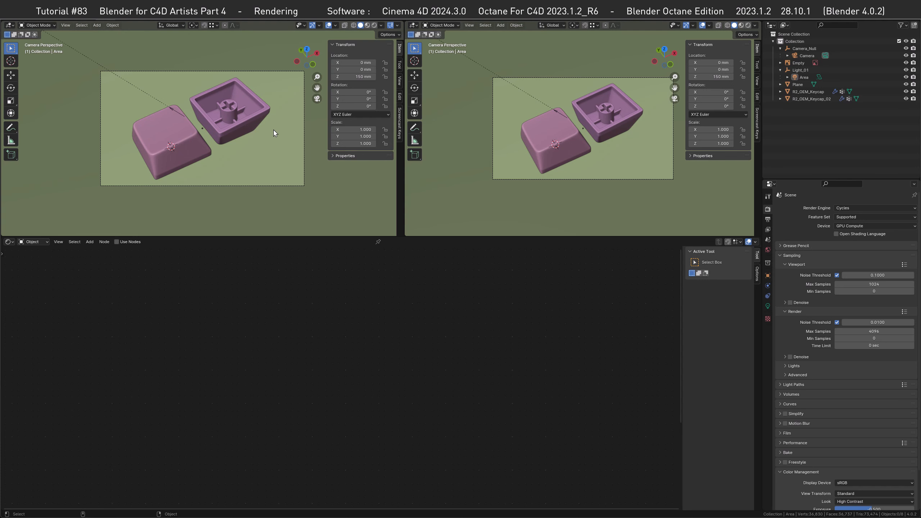
{"action": "key", "text": "Home"}
{"action": "key", "text": "Home"}
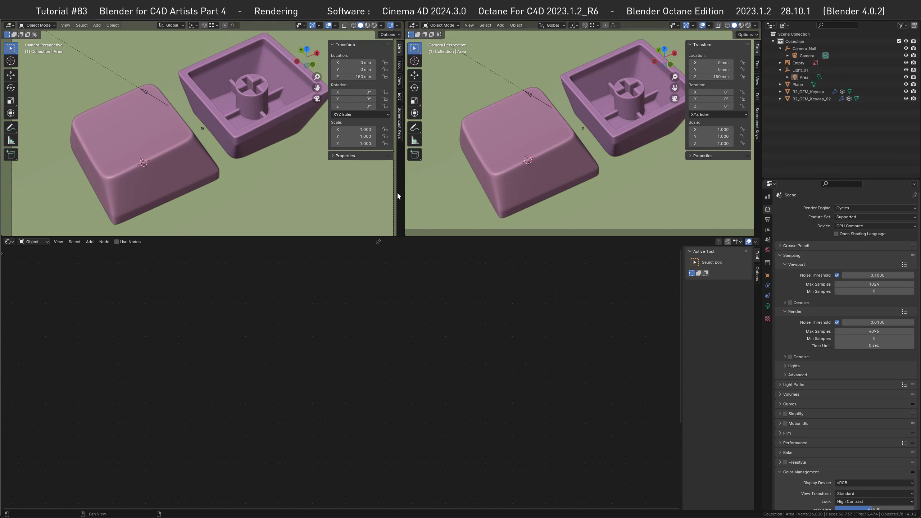
{"action": "left_click_drag", "start_coordinate": [402, 191], "coordinate": [400, 191]}
{"action": "left_click_drag", "start_coordinate": [394, 191], "coordinate": [387, 194]}
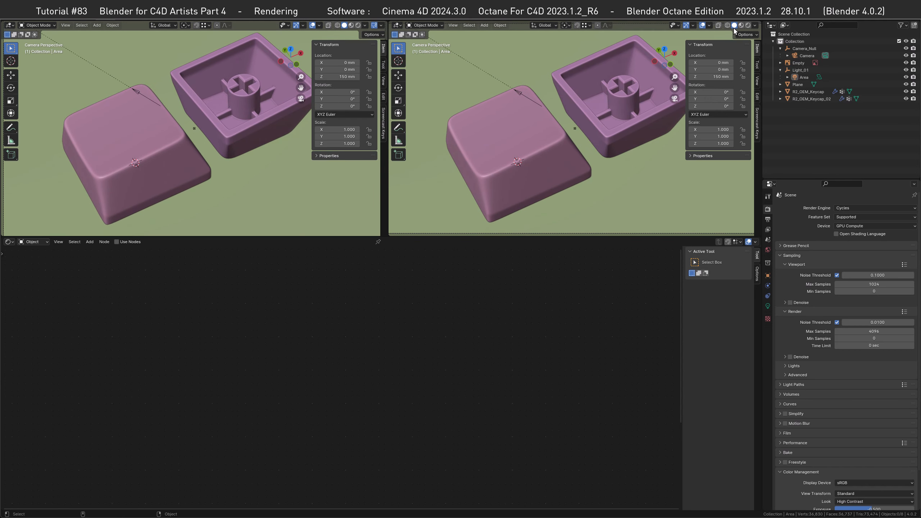
- Hide the gizmos and overlays in the second 3D viewport and switch it to rendered shading
{"action": "left_click", "coordinate": [686, 25]}
{"action": "left_click", "coordinate": [702, 25]}
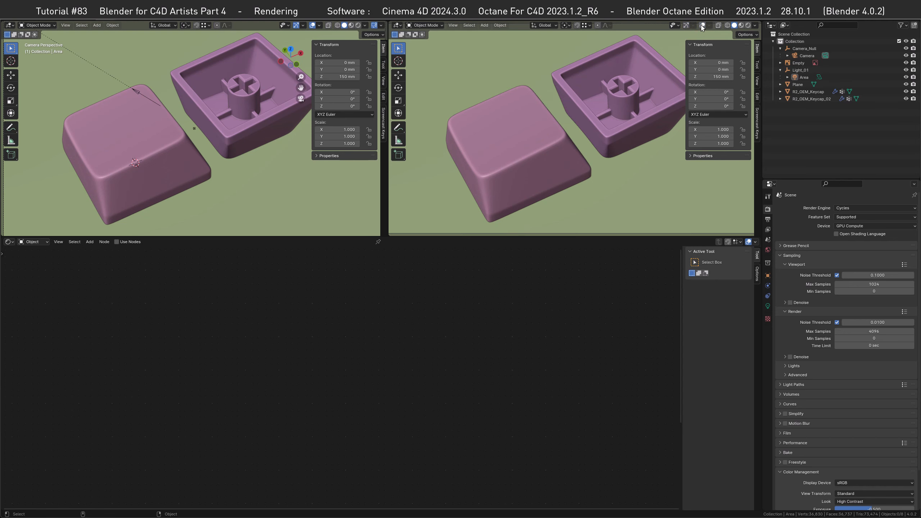
{"action": "left_click", "coordinate": [748, 25]}
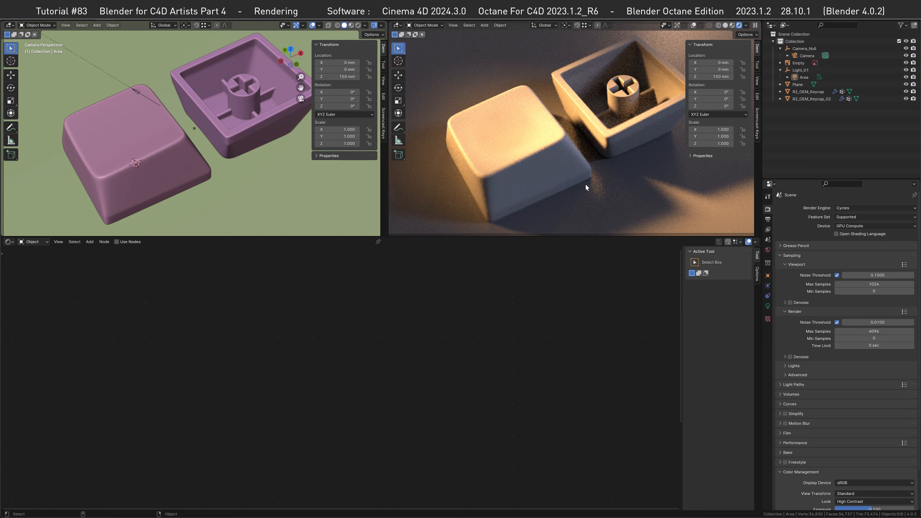
- Assign the Area light under Light_01 to a light group named Spot
{"action": "left_click", "coordinate": [804, 78]}
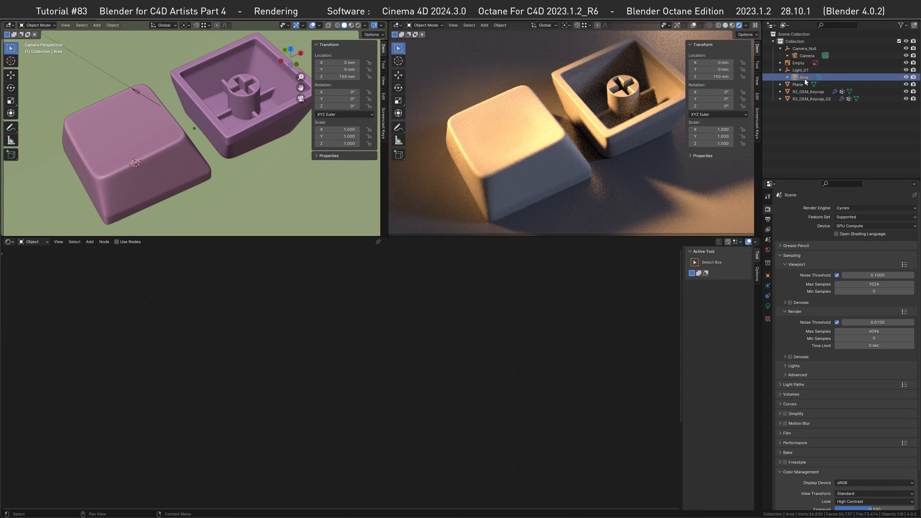
{"action": "left_click", "coordinate": [768, 275]}
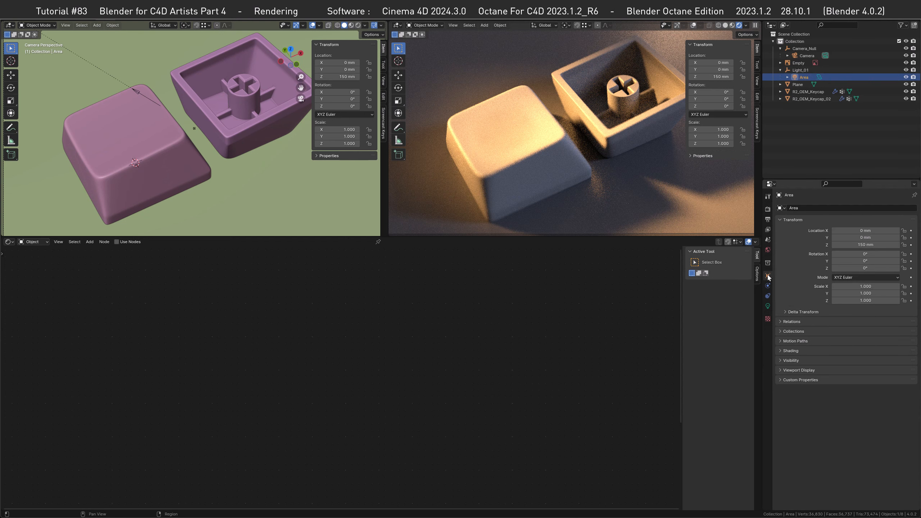
{"action": "left_click", "coordinate": [786, 351]}
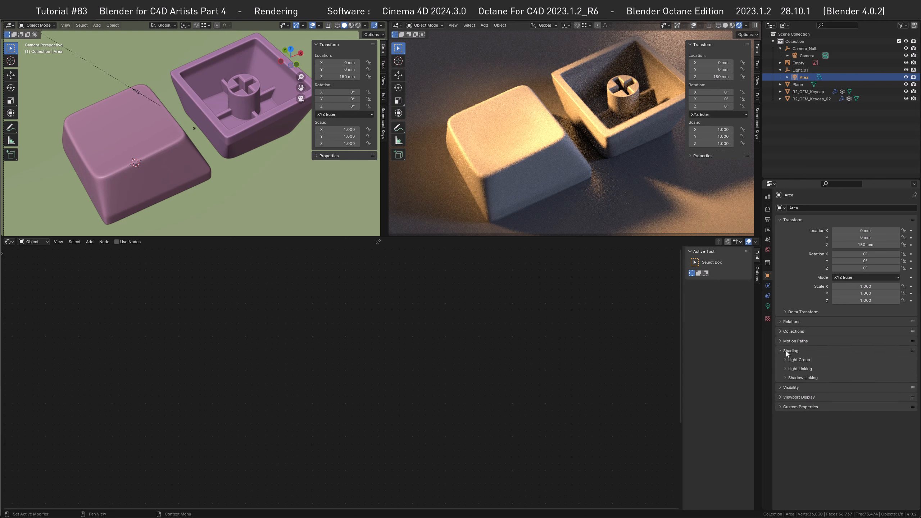
{"action": "left_click", "coordinate": [792, 360]}
{"action": "left_click", "coordinate": [852, 370]}
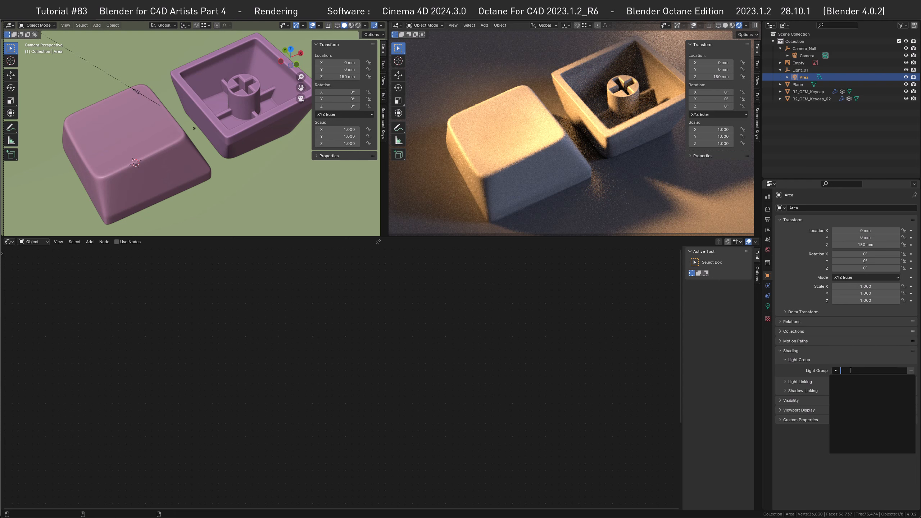
{"action": "type", "text": "Spot"}
{"action": "key", "text": "Return"}
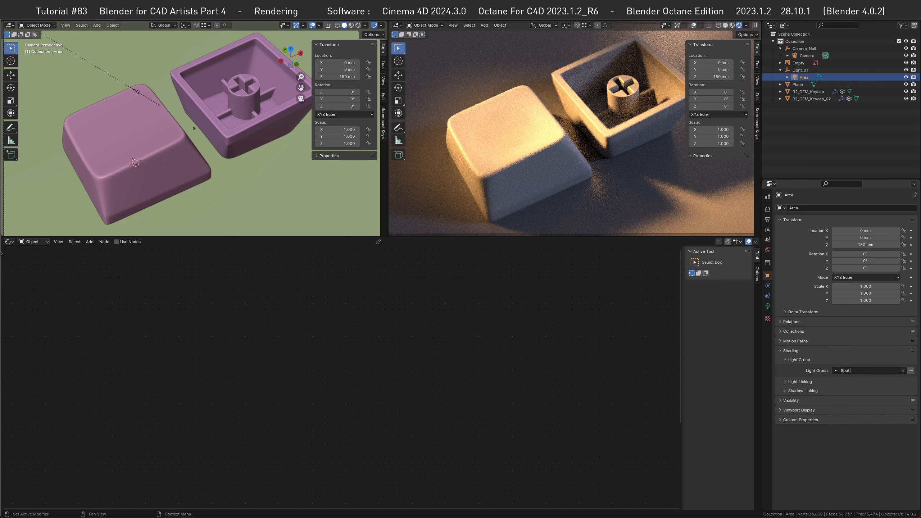
- Assign the world environment to a light group named World
{"action": "left_click", "coordinate": [767, 249]}
{"action": "left_click", "coordinate": [779, 293]}
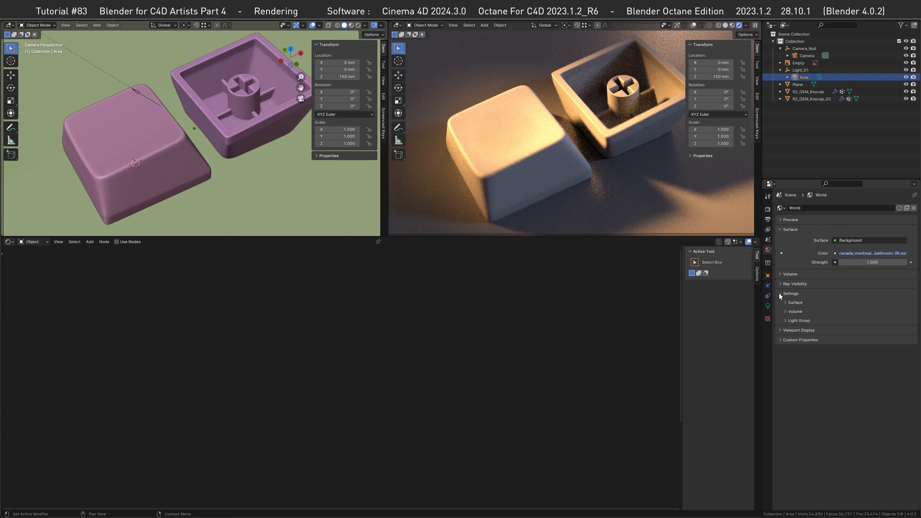
{"action": "left_click", "coordinate": [784, 320]}
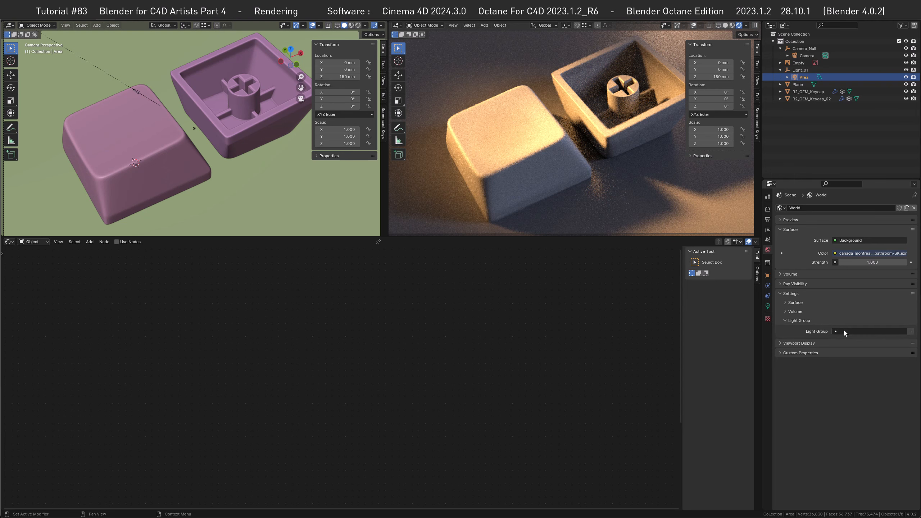
{"action": "left_click", "coordinate": [848, 332]}
{"action": "type", "text": "World"}
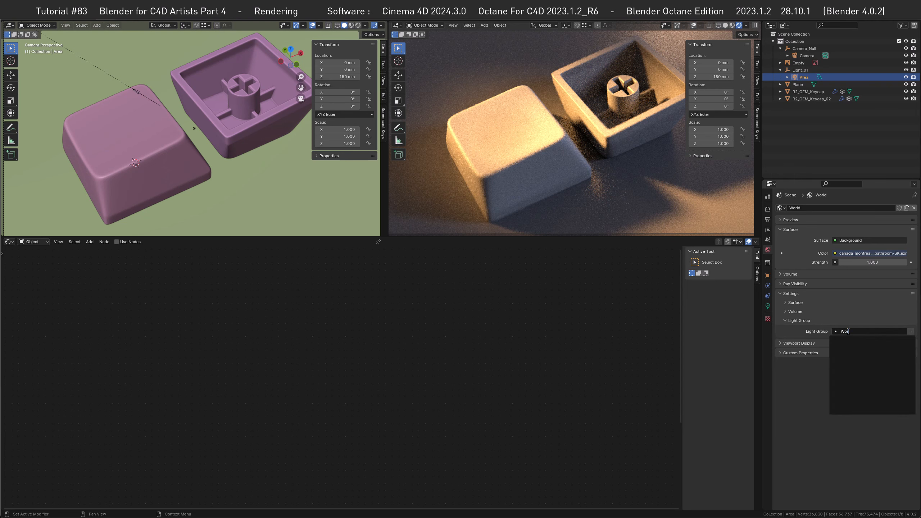
{"action": "key", "text": "Return"}
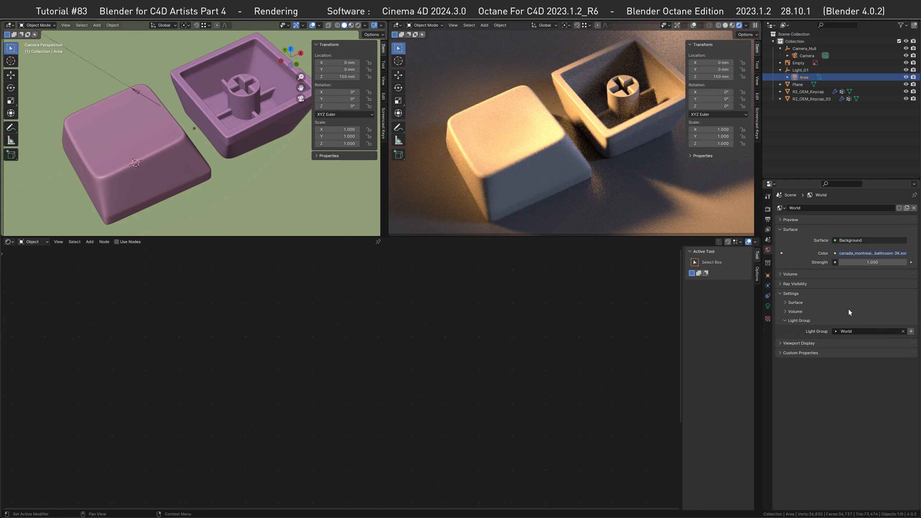
- Add the used light groups to the view layer's light group passes
{"action": "left_click", "coordinate": [768, 229]}
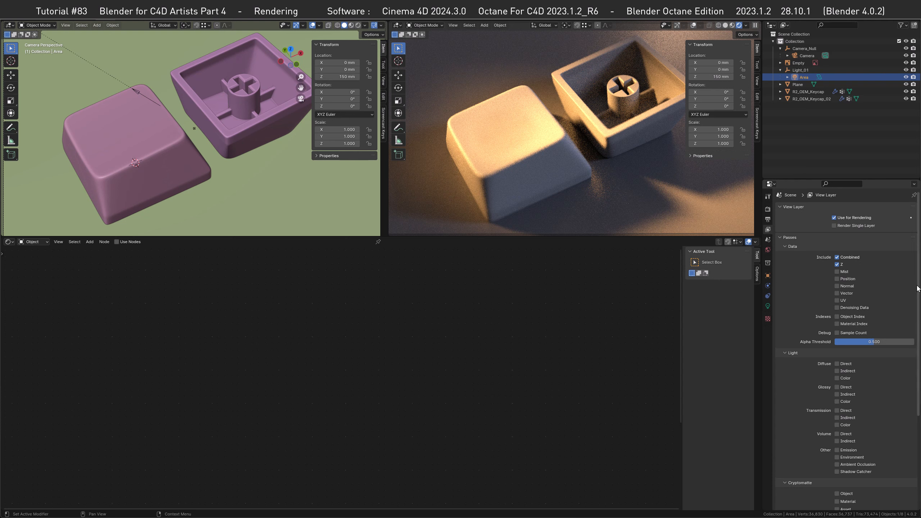
{"action": "left_click_drag", "start_coordinate": [918, 288], "coordinate": [917, 389]}
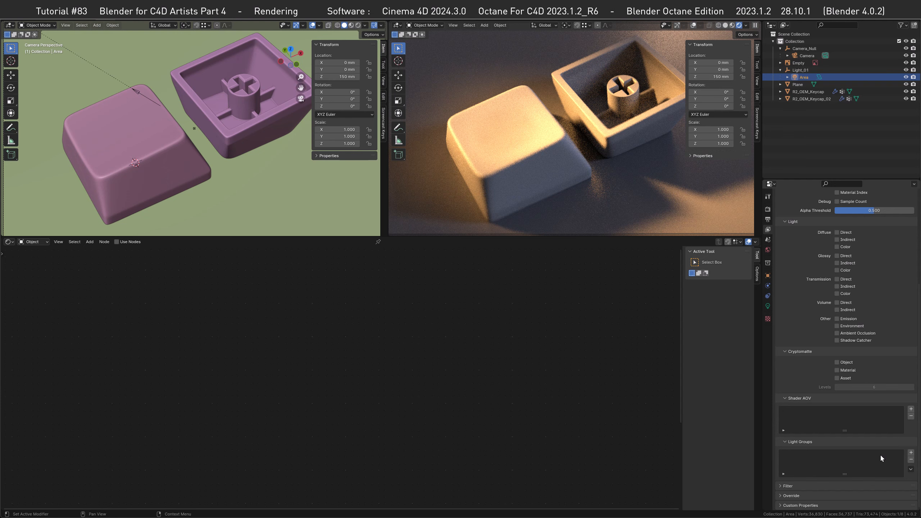
{"action": "left_click", "coordinate": [910, 469]}
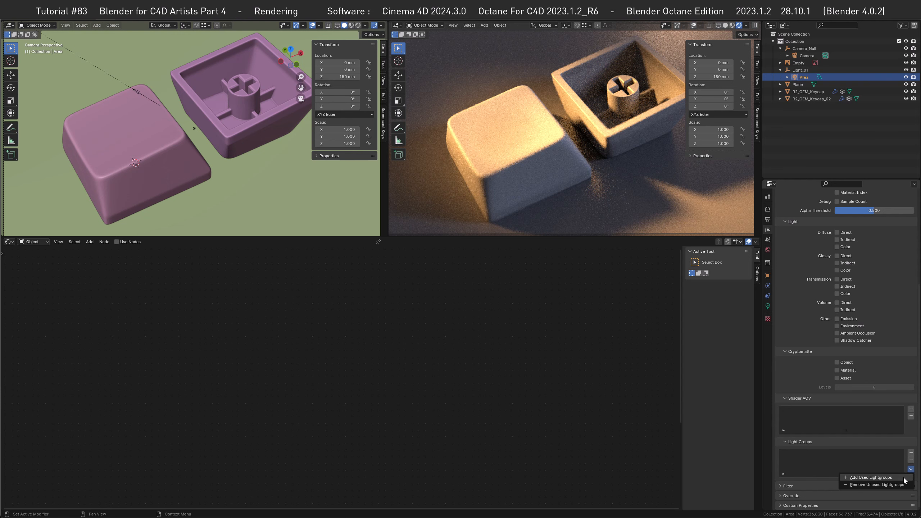
{"action": "left_click", "coordinate": [903, 478]}
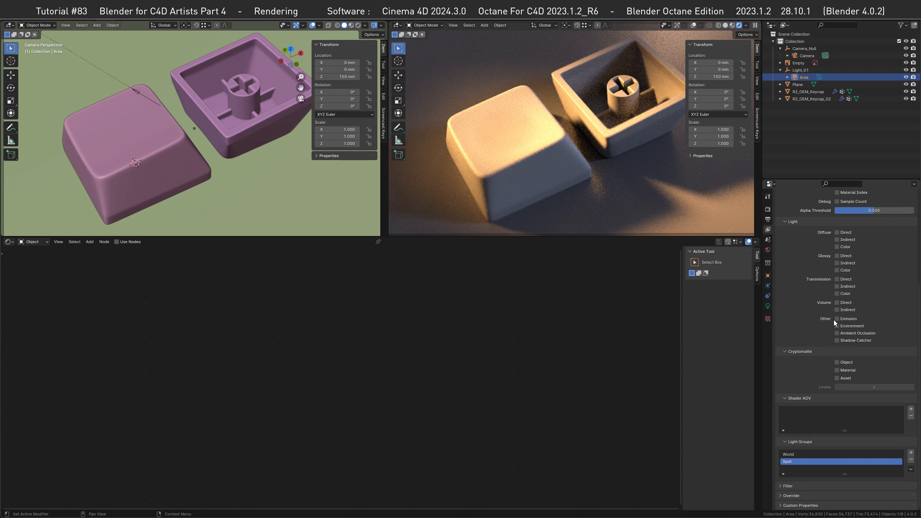
- Preview the Diffuse Color render pass in the rendered viewport, then return the display to the Combined pass
{"action": "left_click", "coordinate": [745, 25]}
{"action": "left_click", "coordinate": [732, 114]}
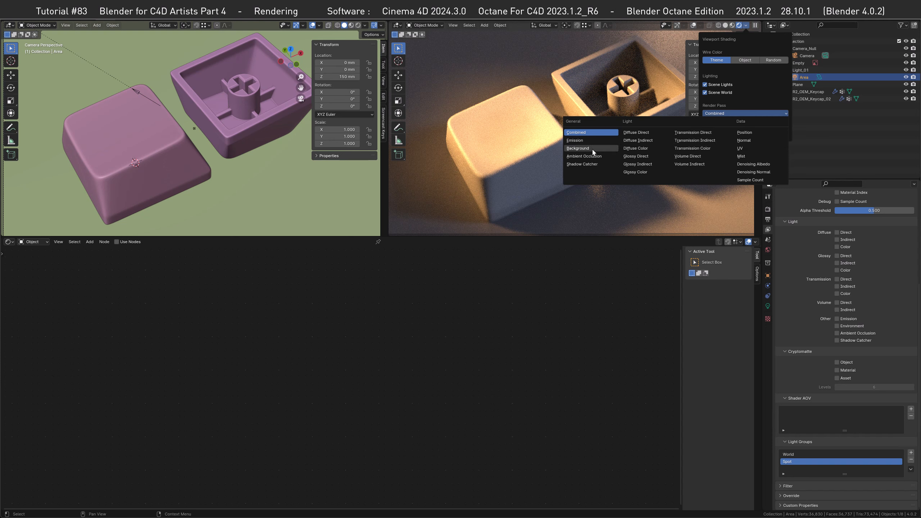
{"action": "left_click", "coordinate": [637, 149]}
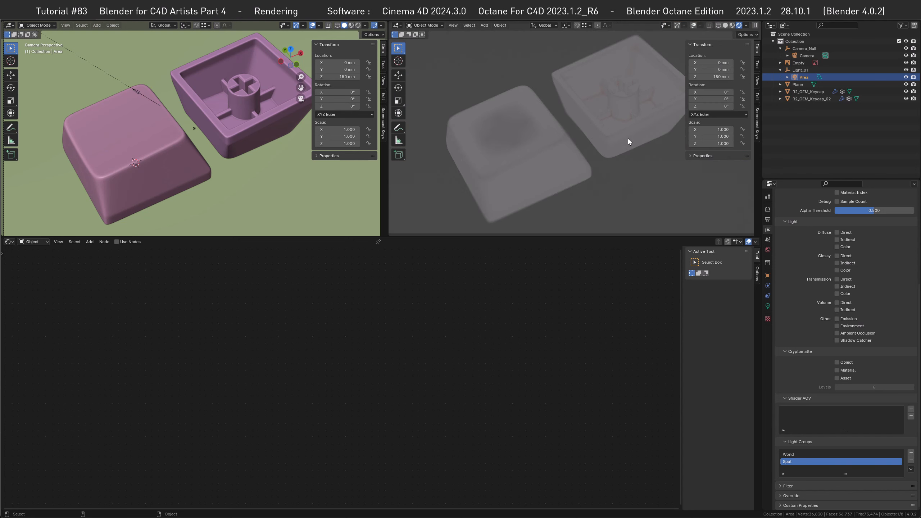
{"action": "left_click", "coordinate": [746, 25]}
{"action": "left_click", "coordinate": [744, 113]}
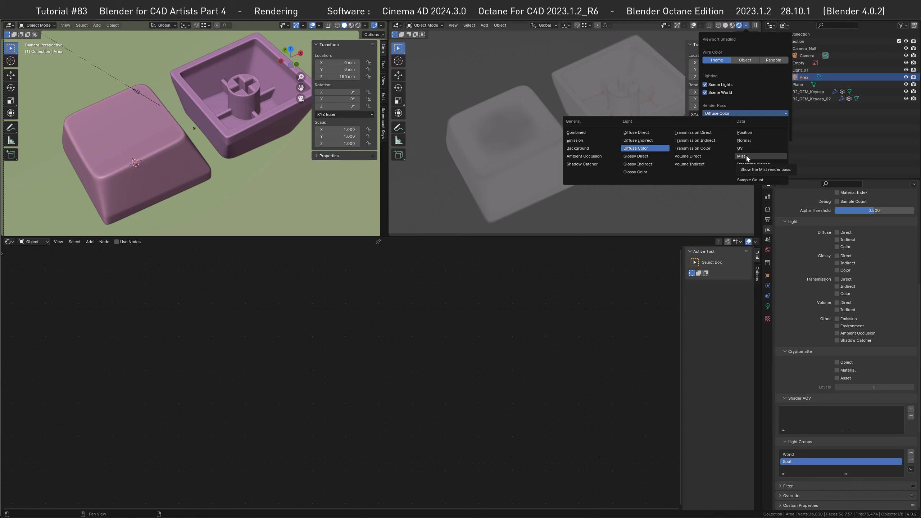
{"action": "left_click", "coordinate": [576, 132]}
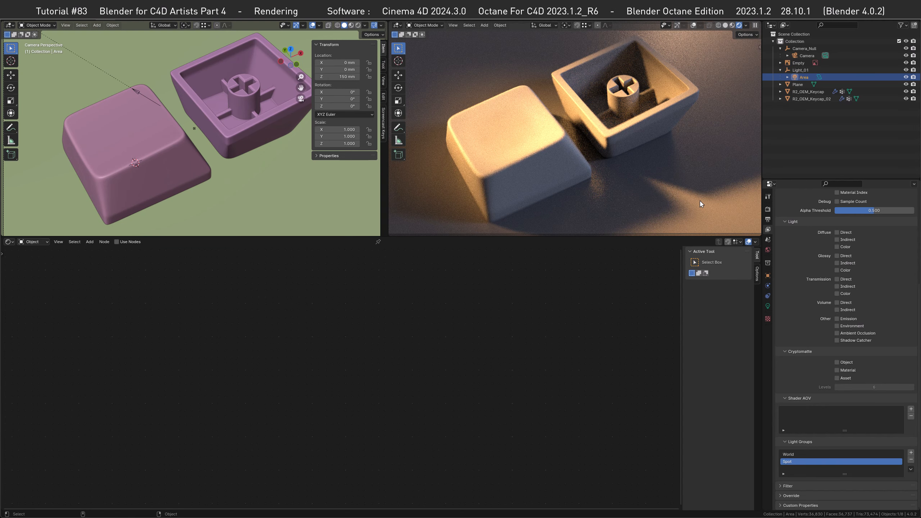
- Set the viewport sampling to 4096 max samples with a noise threshold of 0.01
{"action": "left_click", "coordinate": [767, 209]}
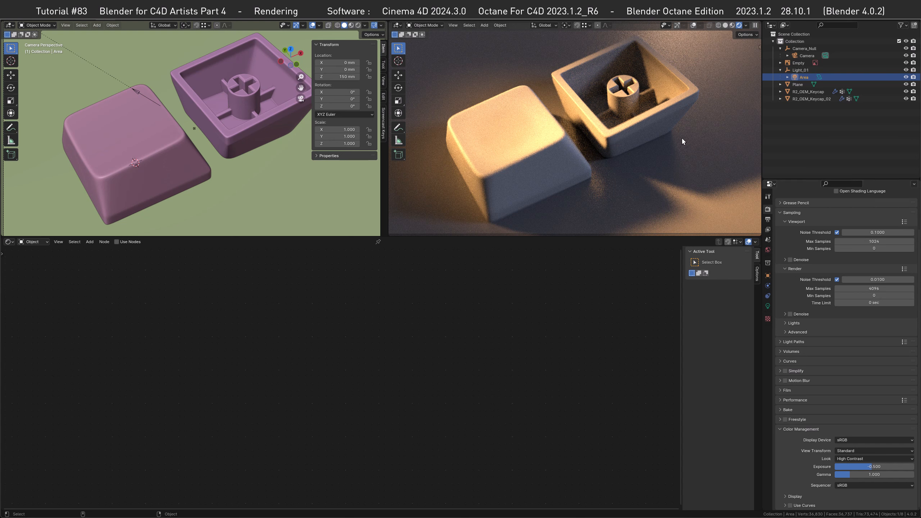
{"action": "left_click", "coordinate": [845, 241]}
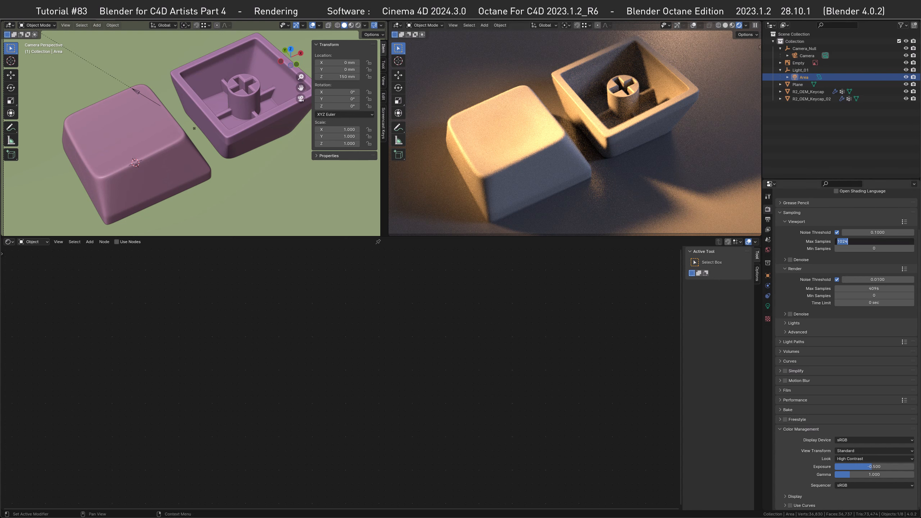
{"action": "type", "text": "4096"}
{"action": "key", "text": "Return"}
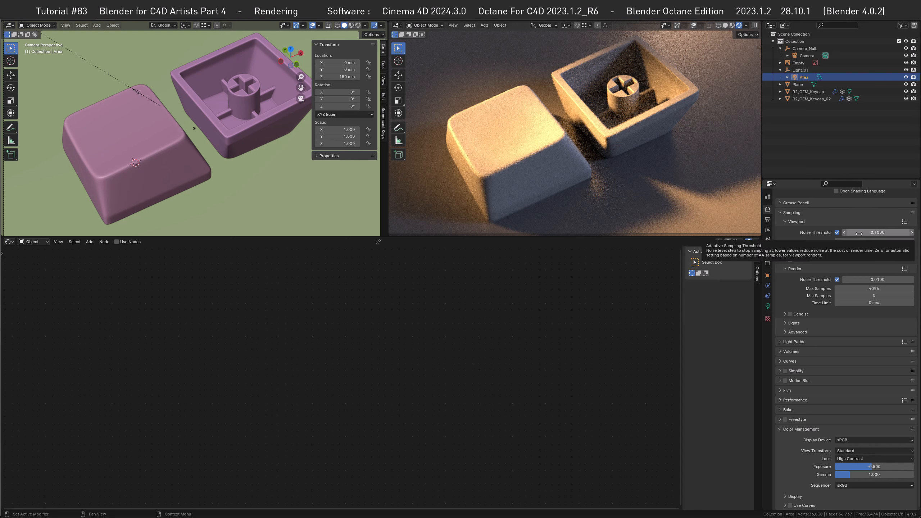
{"action": "left_click", "coordinate": [845, 232]}
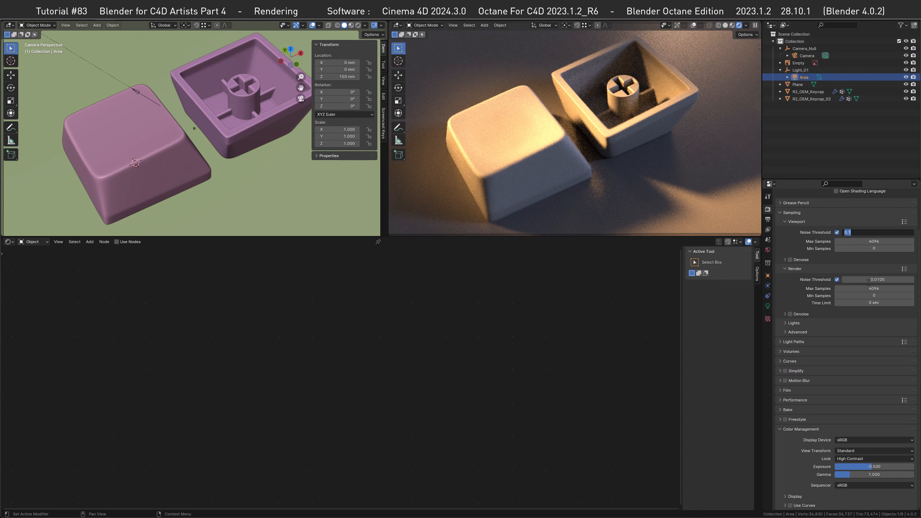
{"action": "type", "text": "0.01"}
{"action": "key", "text": "Return"}
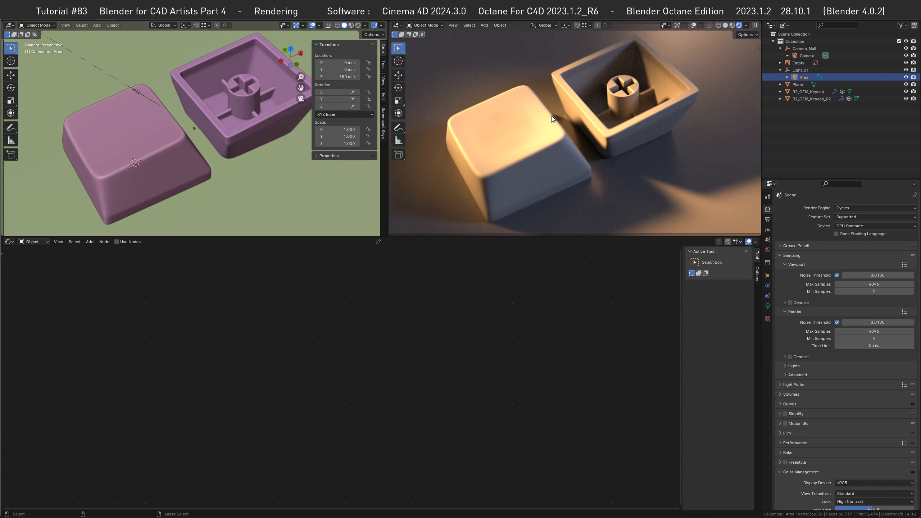
- Limit the rendered viewport to a region around the gap between the two keycaps, then clear the render region
{"action": "key", "text": "b"}
{"action": "left_click_drag", "start_coordinate": [524, 78], "coordinate": [627, 185]}
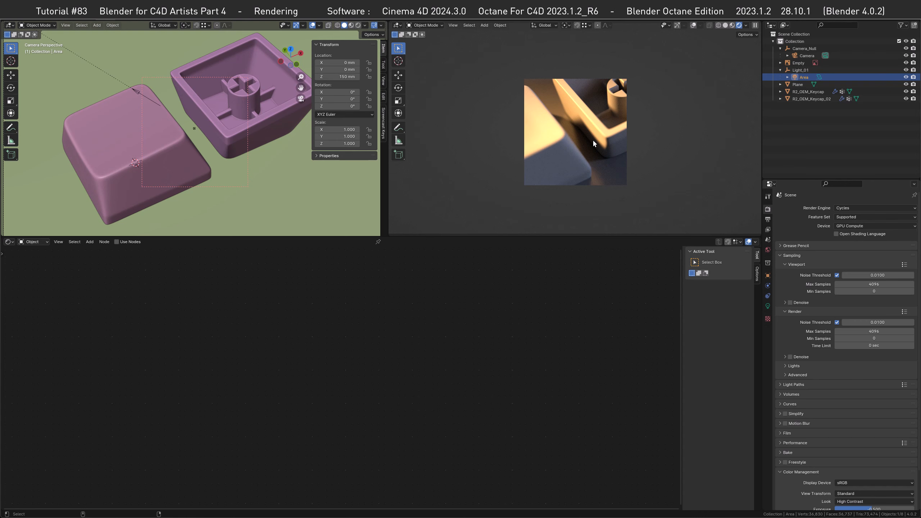
{"action": "key", "text": "ctrl+alt+b"}
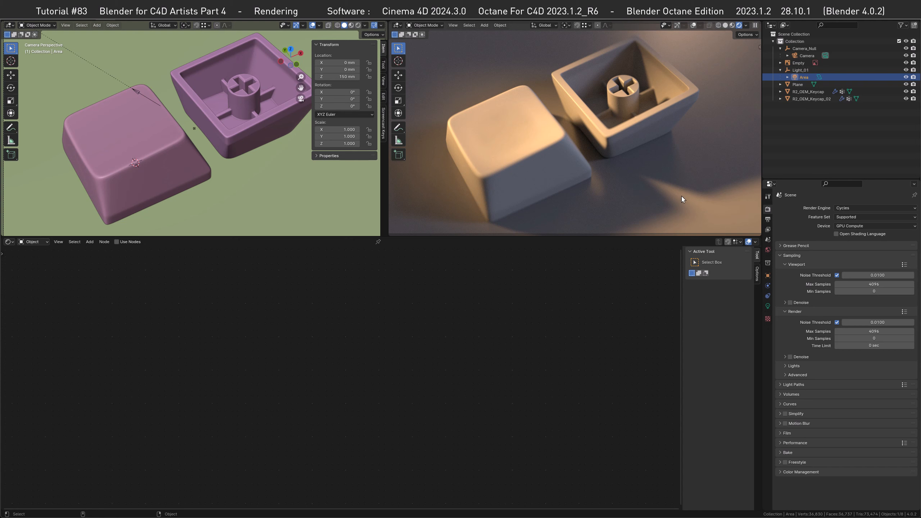
- Expand the Light Paths settings and set the color management view transform to AgX with the High Contrast look
{"action": "left_click", "coordinate": [792, 385]}
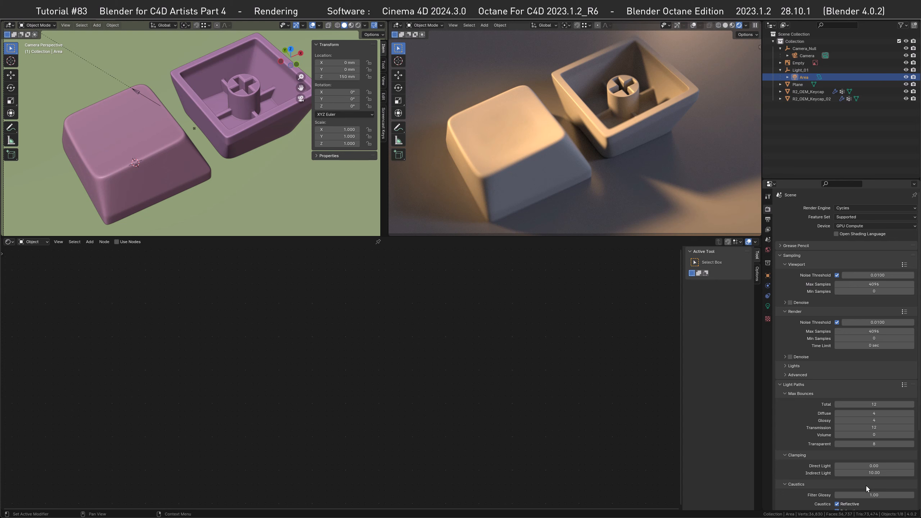
{"action": "scroll", "coordinate": [914, 502], "scroll_direction": "down", "scroll_amount": 6}
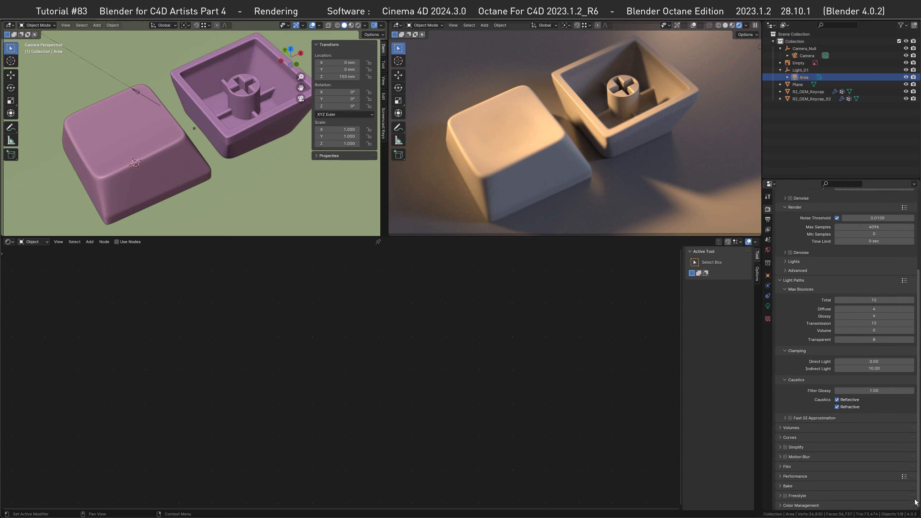
{"action": "left_click", "coordinate": [811, 504]}
{"action": "left_click_drag", "start_coordinate": [918, 457], "coordinate": [917, 506]}
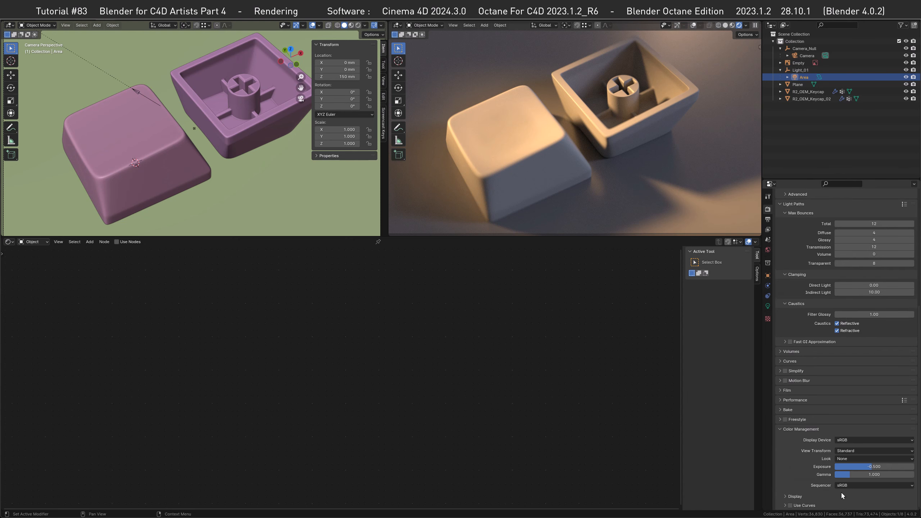
{"action": "left_click", "coordinate": [845, 451]}
{"action": "left_click", "coordinate": [845, 468]}
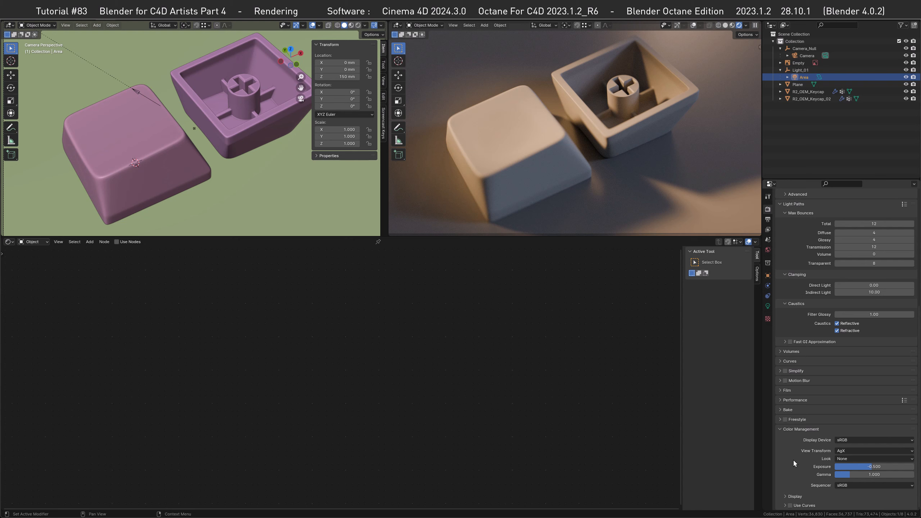
{"action": "left_click", "coordinate": [838, 459]}
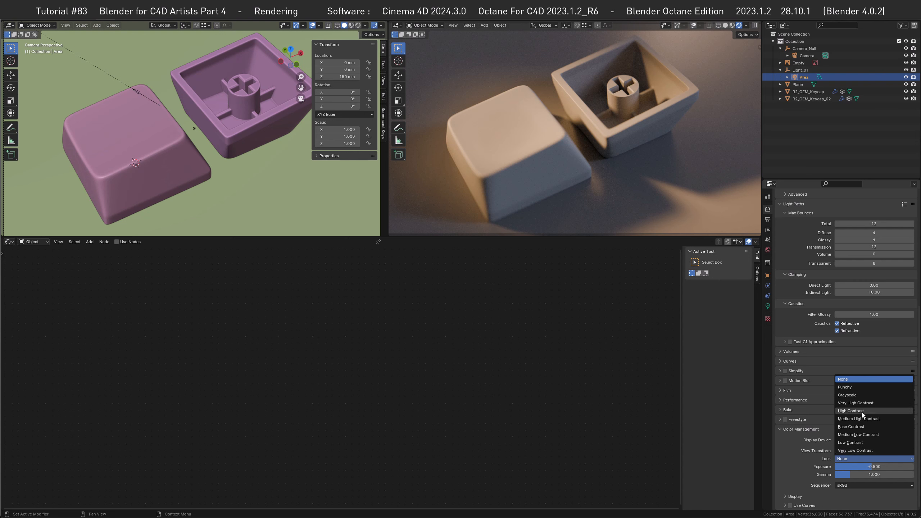
{"action": "left_click", "coordinate": [850, 411]}
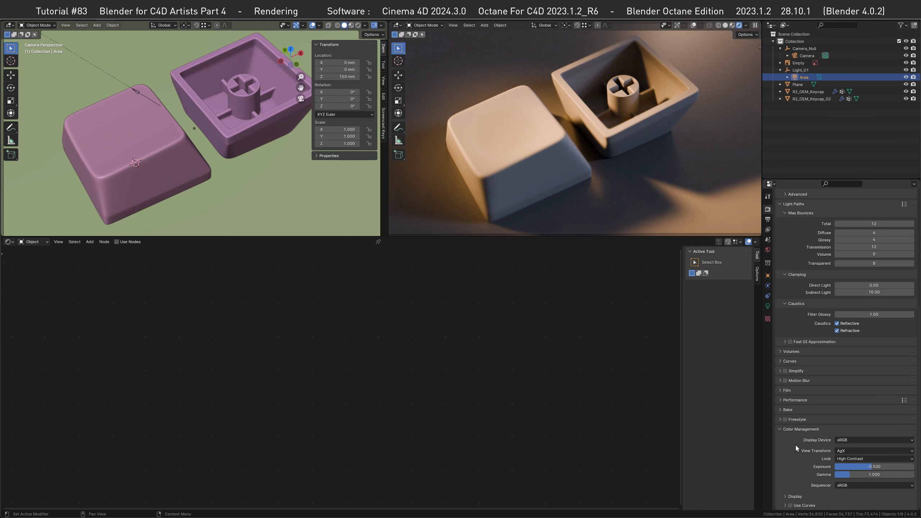
{"action": "left_click", "coordinate": [840, 450]}
- Set the render output path to //..\Renders\Keycaps_####
{"action": "left_click", "coordinate": [768, 219]}
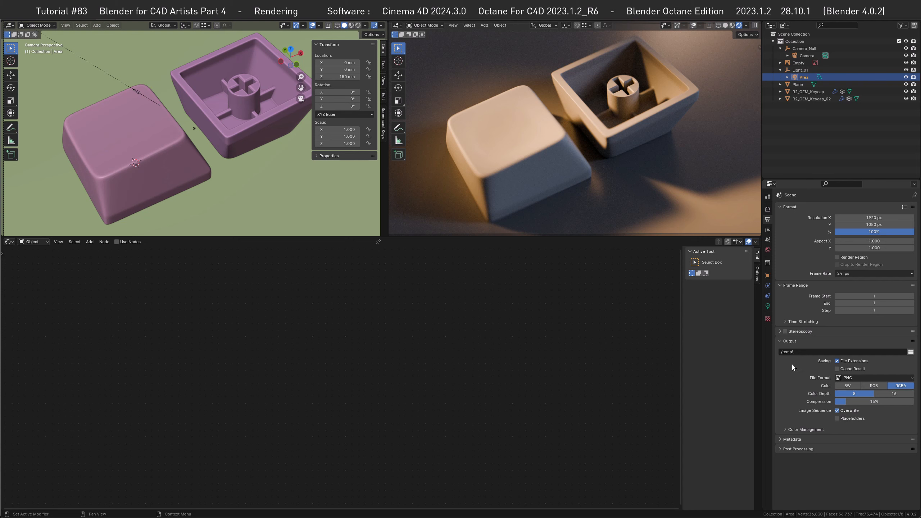
{"action": "left_click", "coordinate": [800, 351]}
{"action": "type", "text": "//"}
{"action": "type", "text": "\\"}
{"action": "type", "text": "Renders\\Keycaps_####"}
- Set the output file format to OpenEXR with Float (Half) color depth and the DWAB (lossy) codec
{"action": "left_click", "coordinate": [851, 377]}
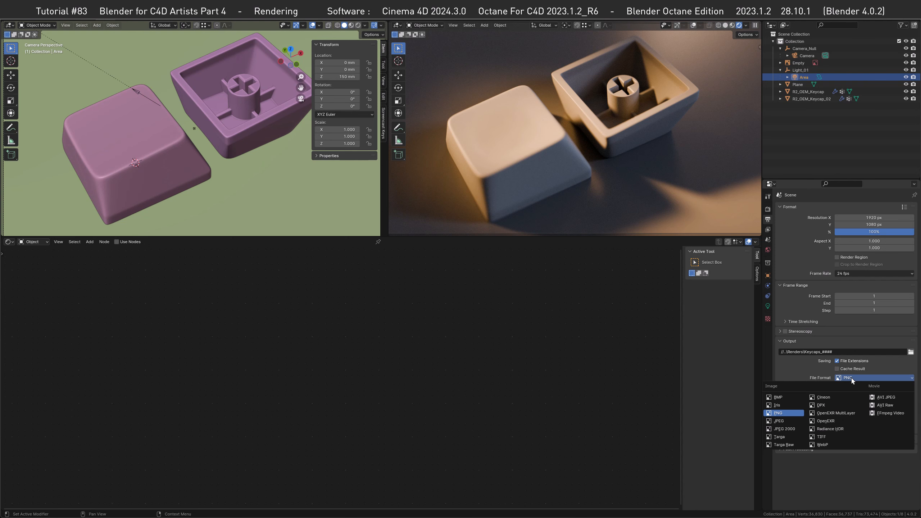
{"action": "left_click", "coordinate": [826, 421]}
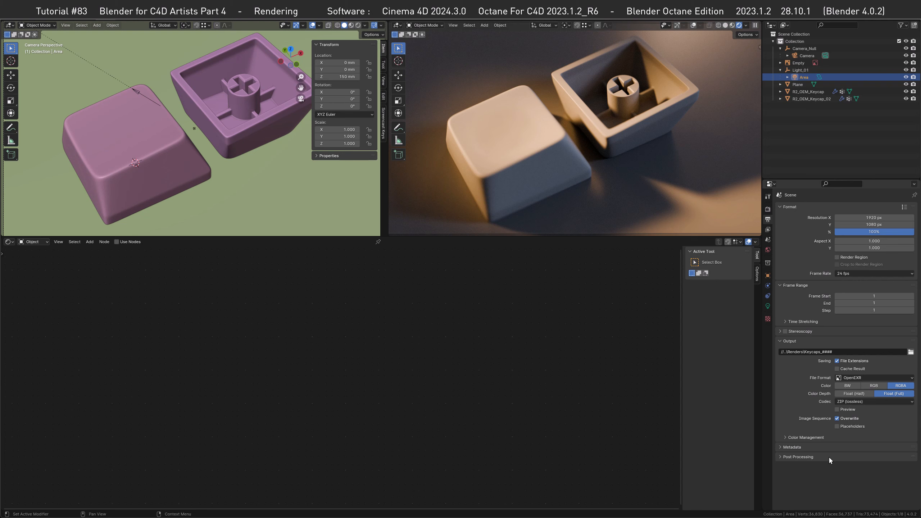
{"action": "left_click", "coordinate": [853, 377]}
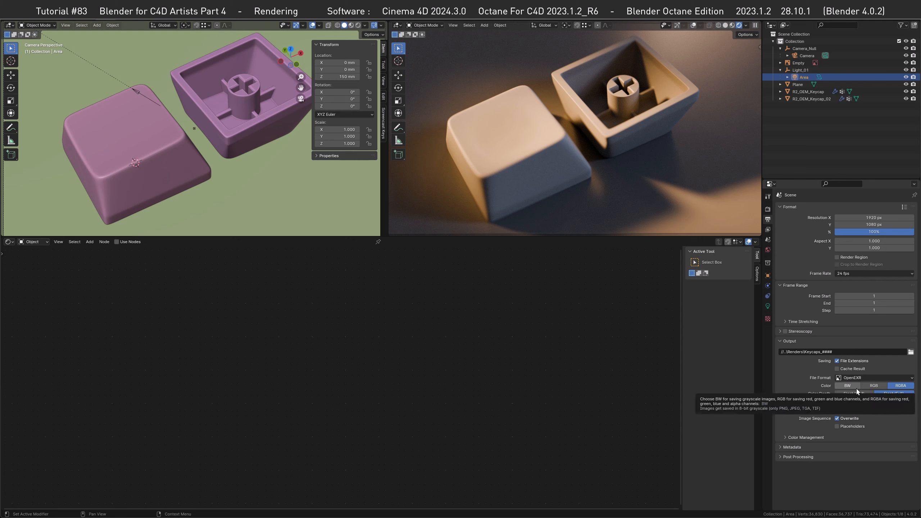
{"action": "left_click", "coordinate": [857, 394]}
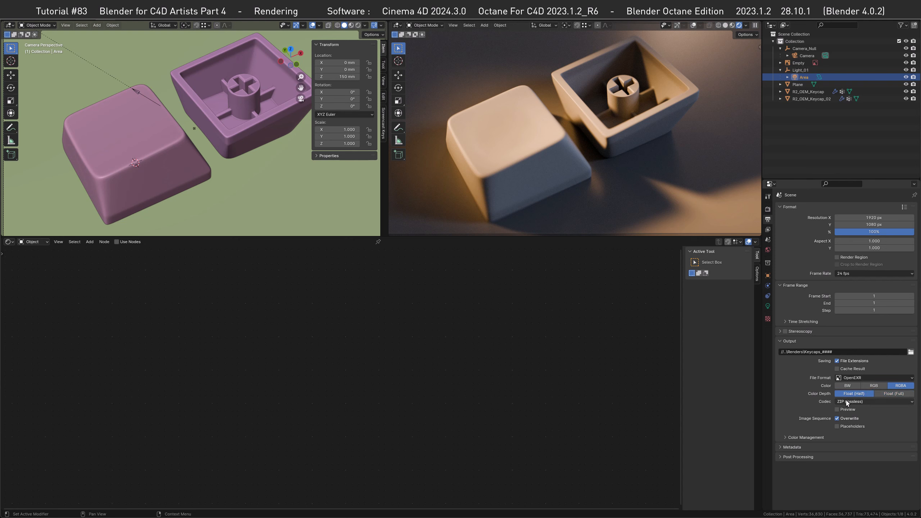
{"action": "left_click", "coordinate": [846, 400]}
{"action": "left_click", "coordinate": [846, 480]}
- Override the output color management and set its color space to ACEScg
{"action": "left_click", "coordinate": [804, 436]}
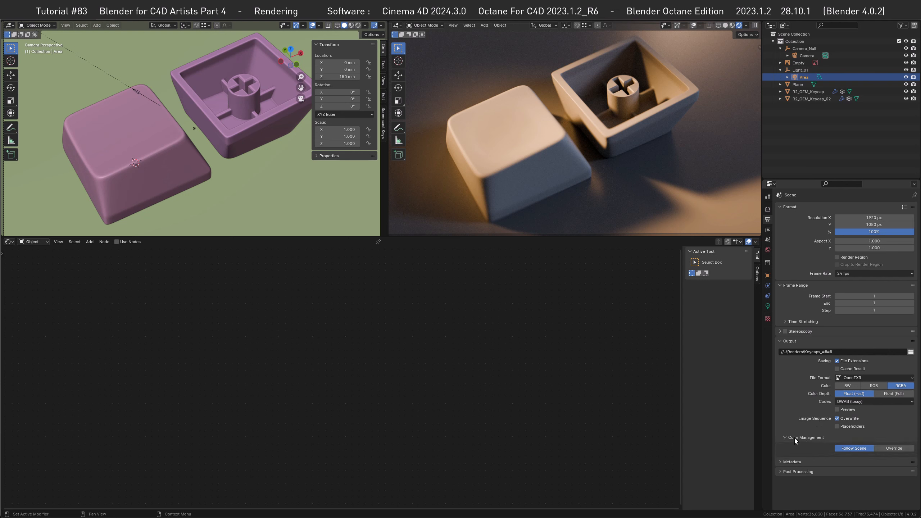
{"action": "left_click", "coordinate": [888, 449]}
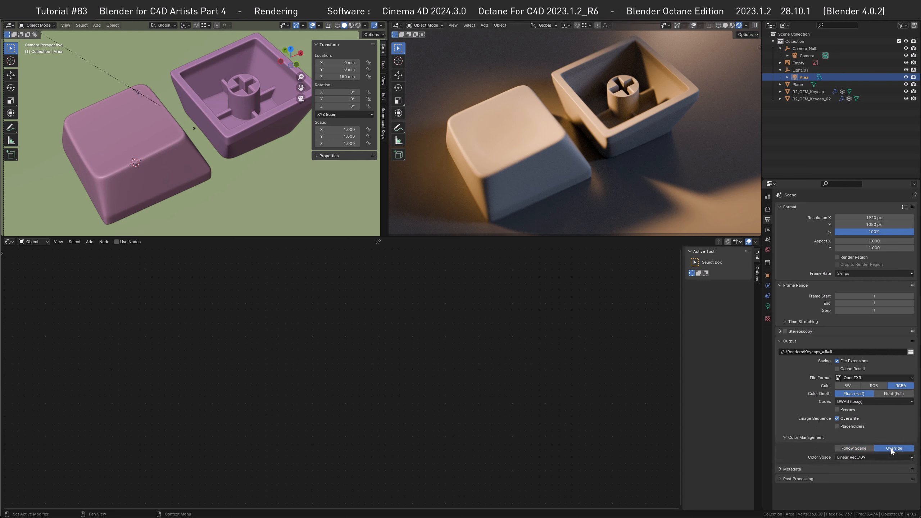
{"action": "left_click", "coordinate": [856, 457]}
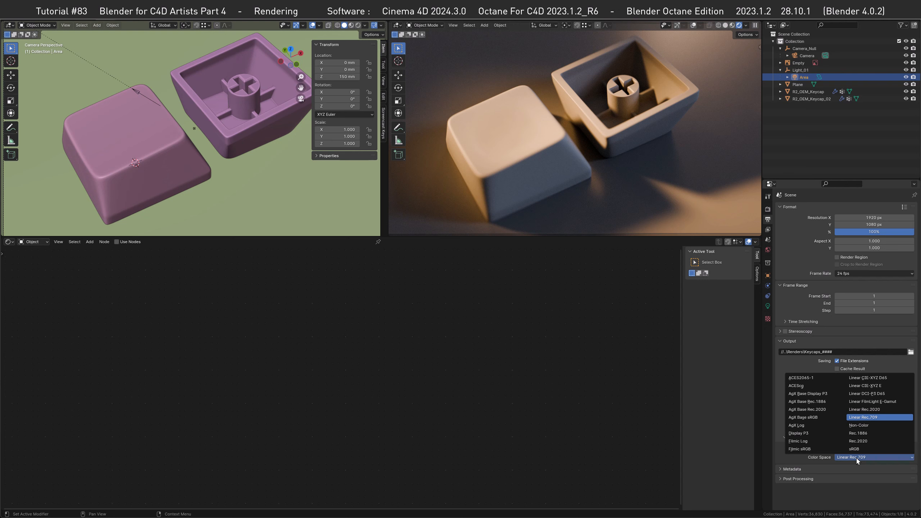
{"action": "left_click", "coordinate": [801, 385]}
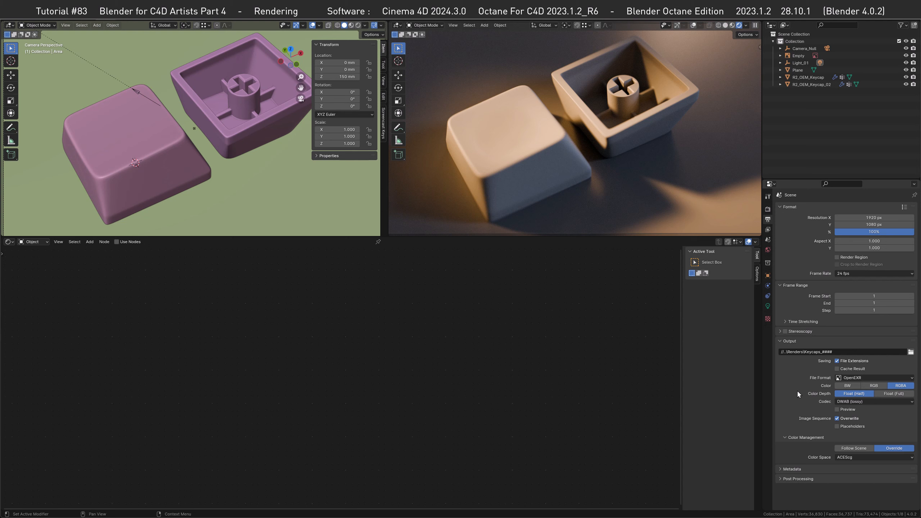
- Enable compositing nodes for the scene, render the current frame and fit the render result to the view
{"action": "left_click", "coordinate": [316, 16]}
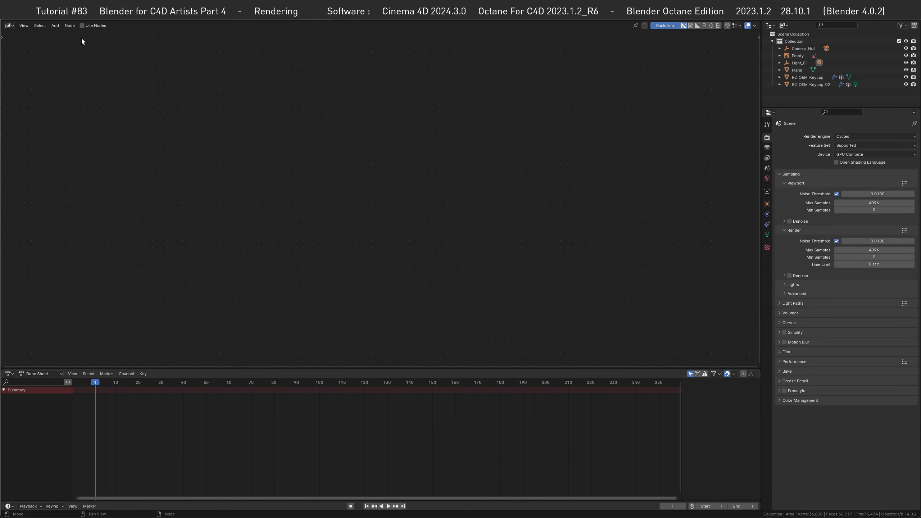
{"action": "left_click", "coordinate": [82, 26]}
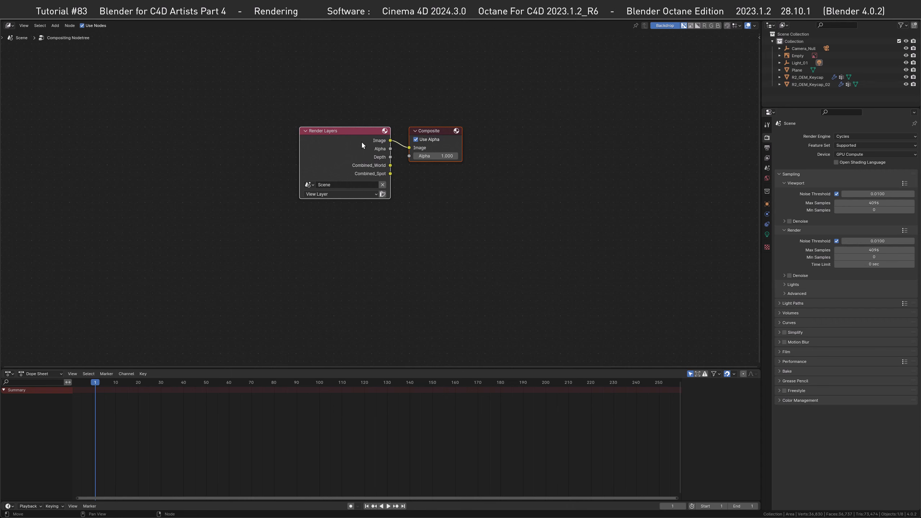
{"action": "key", "text": "F12"}
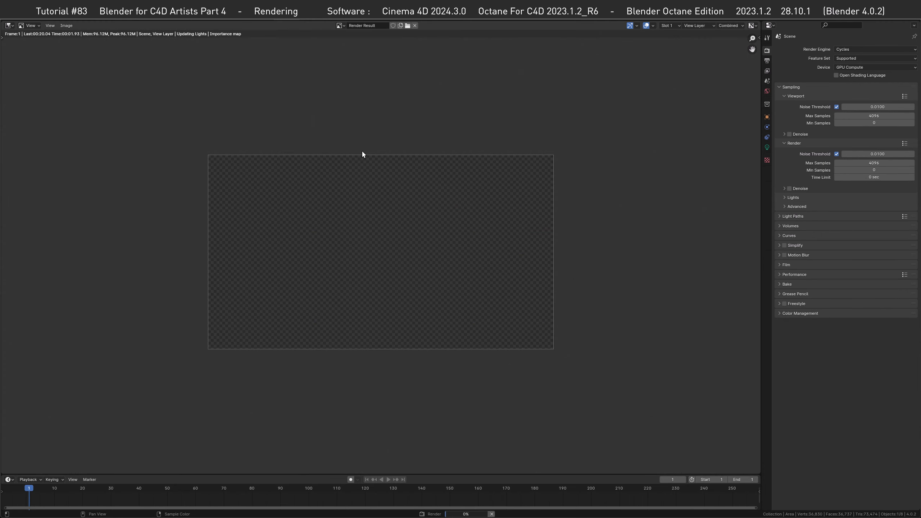
{"action": "key", "text": "Home"}
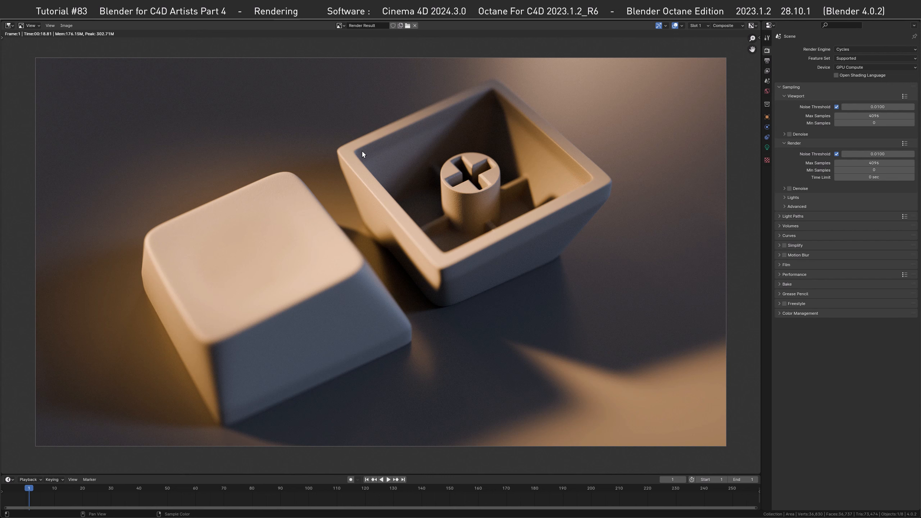
- Add a Viewer node below the Composite node in the compositor and feed its Image input with Combined_World, then Combined_Spot
{"action": "left_click", "coordinate": [317, 16]}
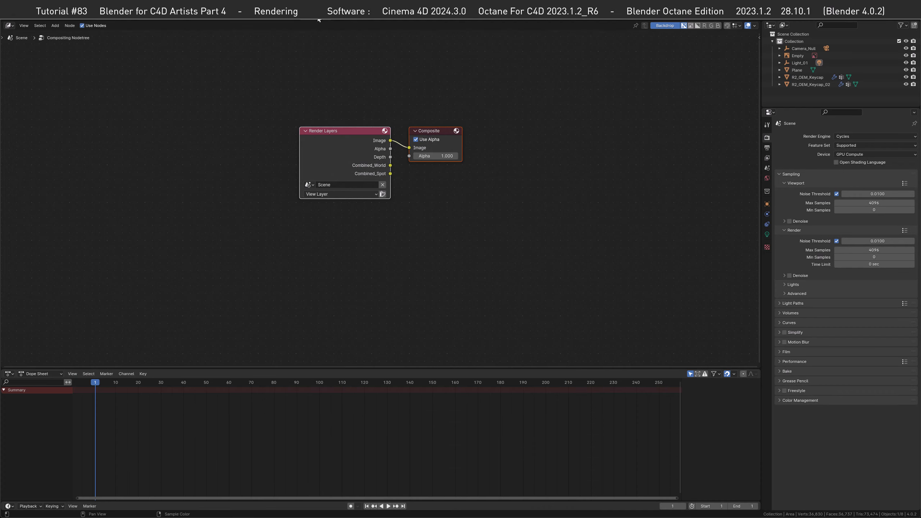
{"action": "left_click_drag", "start_coordinate": [351, 132], "coordinate": [335, 143]}
{"action": "left_click", "coordinate": [82, 26]}
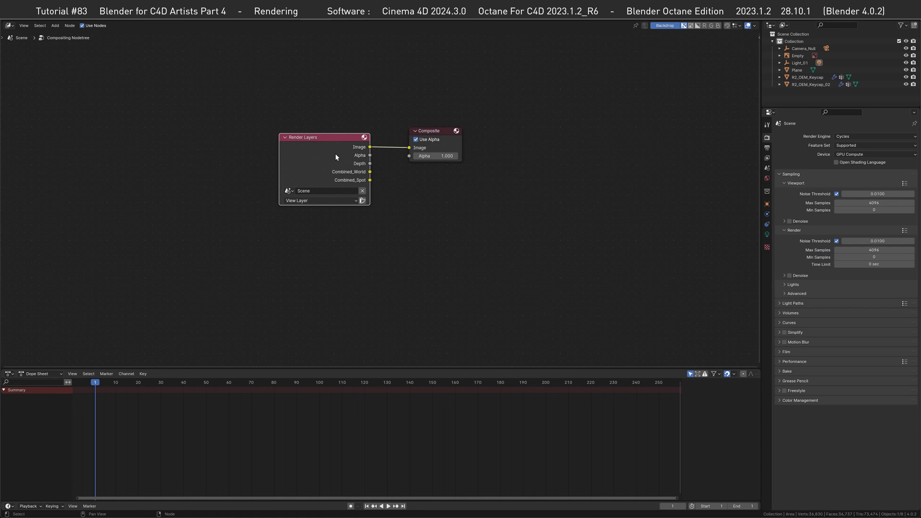
{"action": "left_click", "coordinate": [422, 200]}
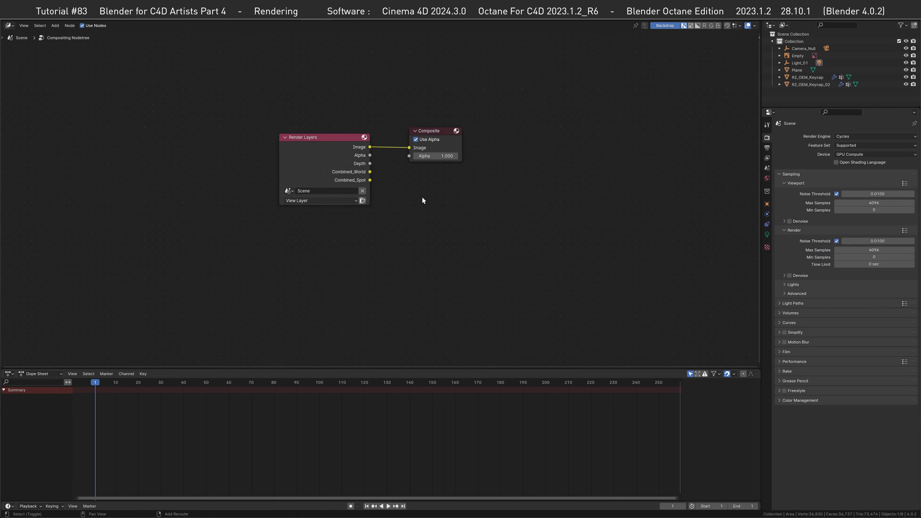
{"action": "key", "text": "shift+a"}
{"action": "type", "text": "viewer"}
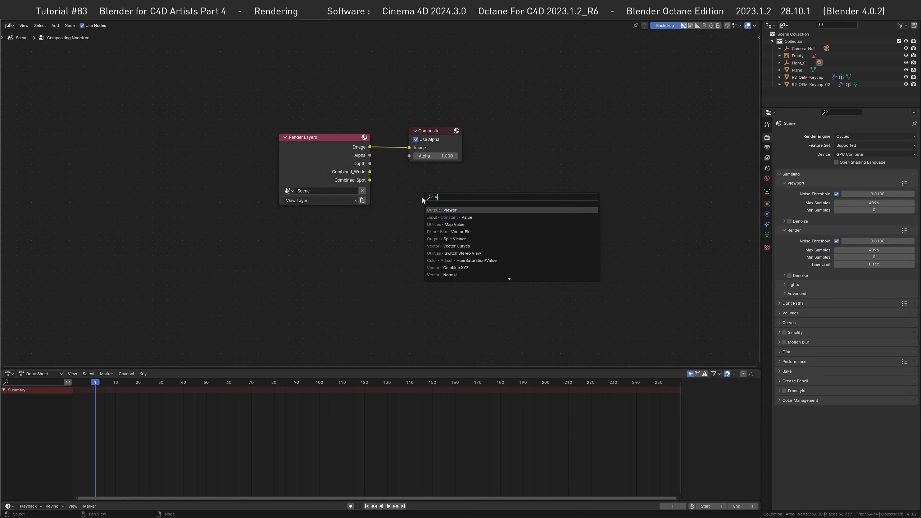
{"action": "key", "text": "Return"}
{"action": "left_click", "coordinate": [423, 200]}
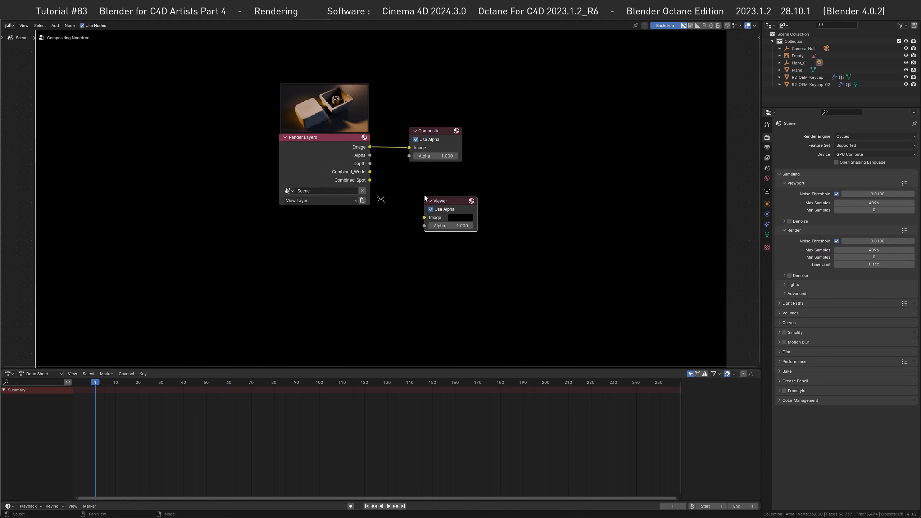
{"action": "left_click_drag", "start_coordinate": [370, 172], "coordinate": [419, 218]}
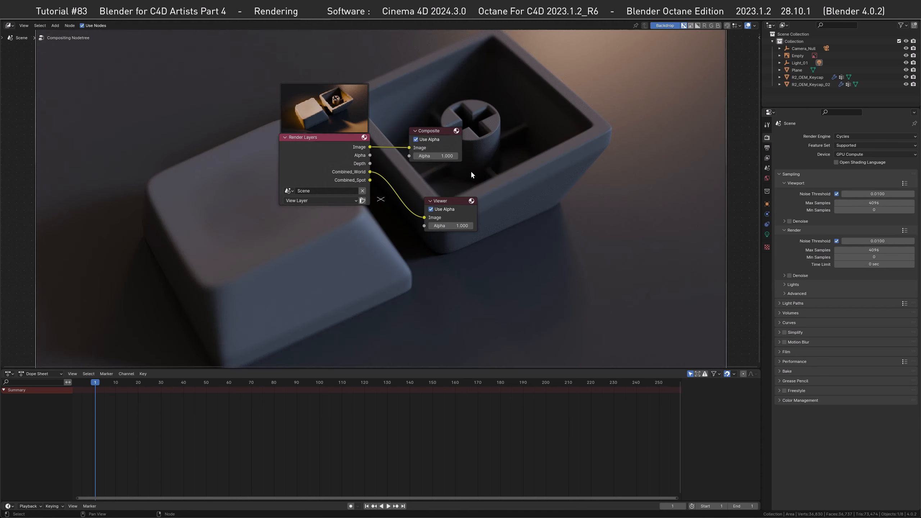
{"action": "left_click_drag", "start_coordinate": [369, 180], "coordinate": [424, 217]}
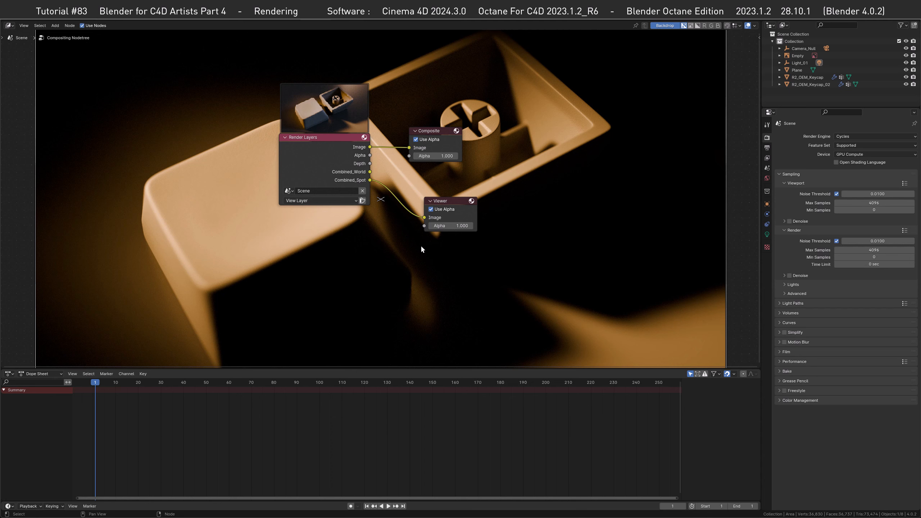
- Add a File Output node below the Viewer node and feed its Image input from the Render Layers Image output
{"action": "key", "text": "shift+a"}
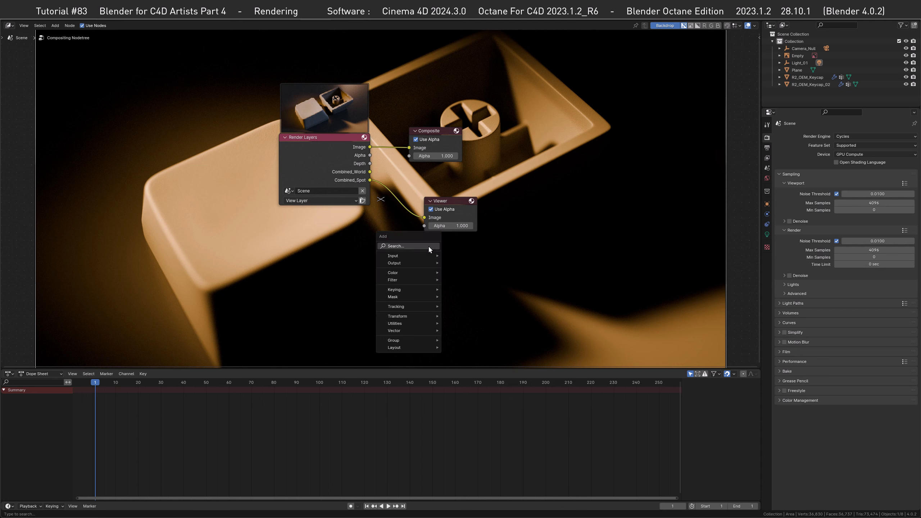
{"action": "type", "text": "out"}
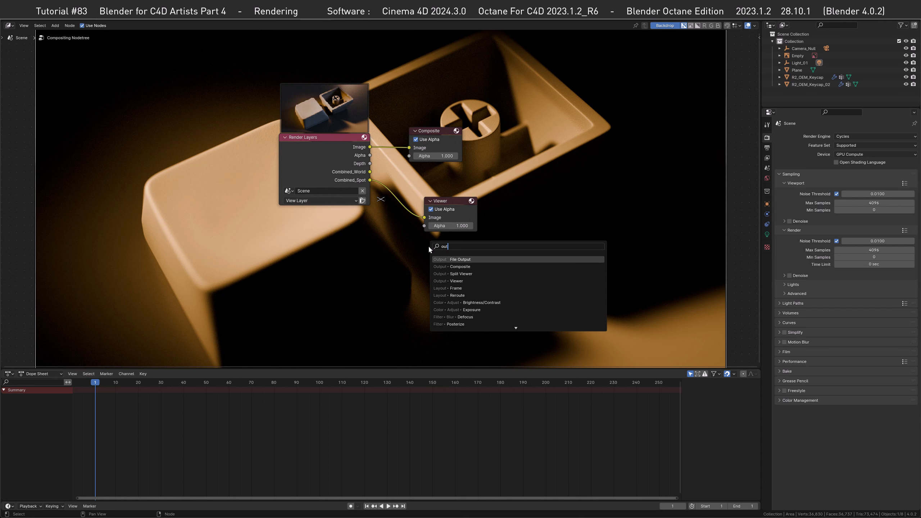
{"action": "left_click", "coordinate": [467, 259]}
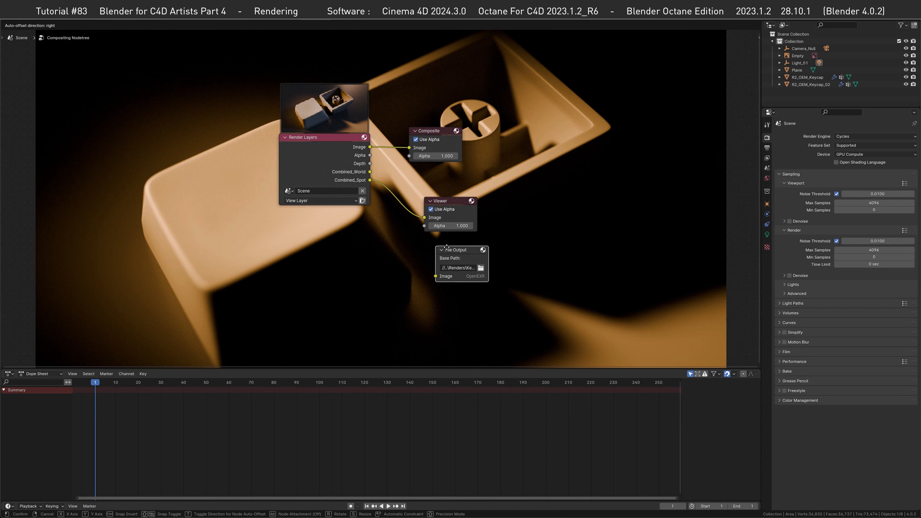
{"action": "left_click", "coordinate": [450, 255]}
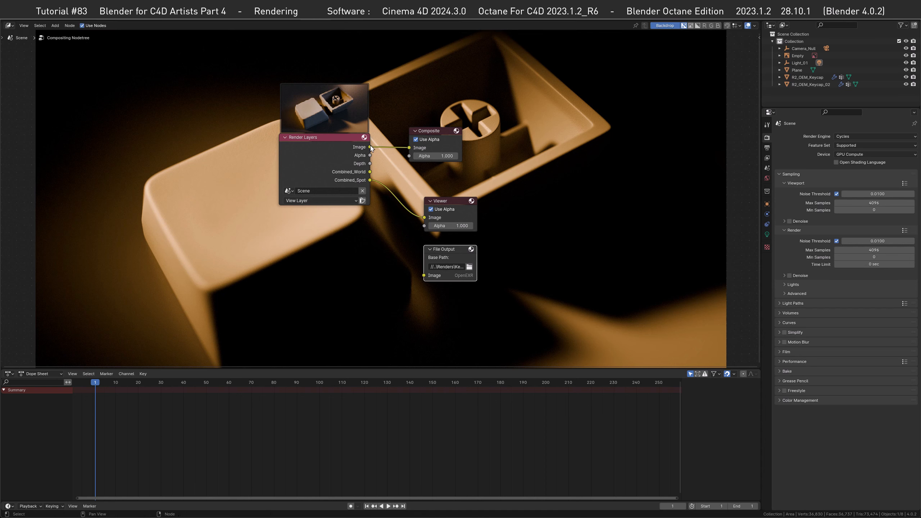
{"action": "left_click_drag", "start_coordinate": [370, 146], "coordinate": [445, 256]}
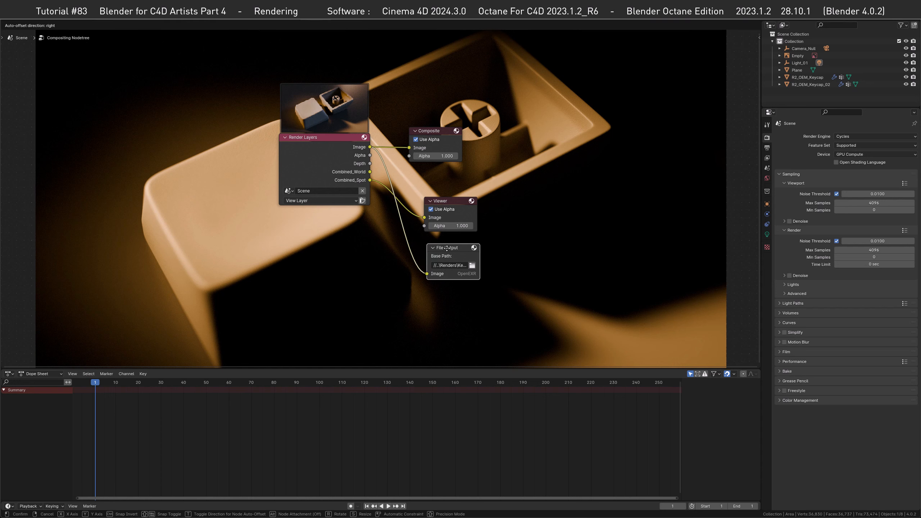
- Show the File Output node's properties in a widened sidebar and add an input named World
{"action": "key", "text": "n"}
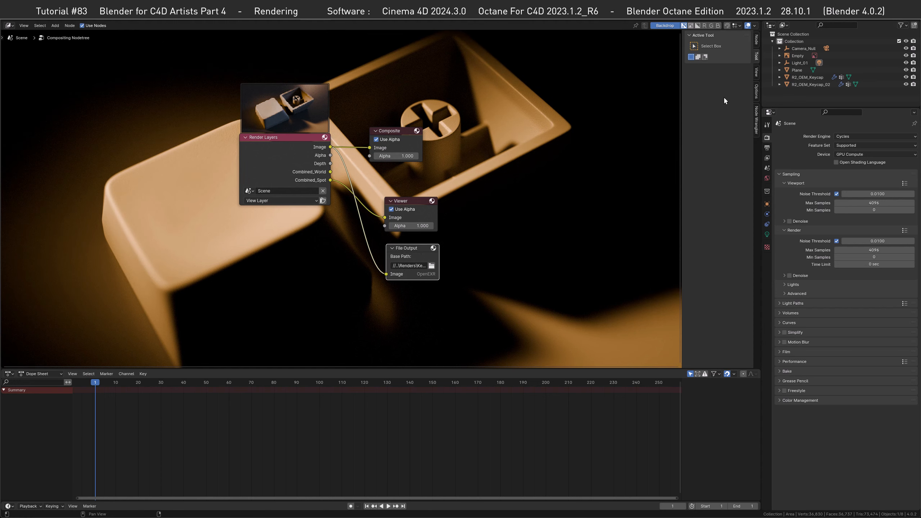
{"action": "left_click", "coordinate": [756, 41]}
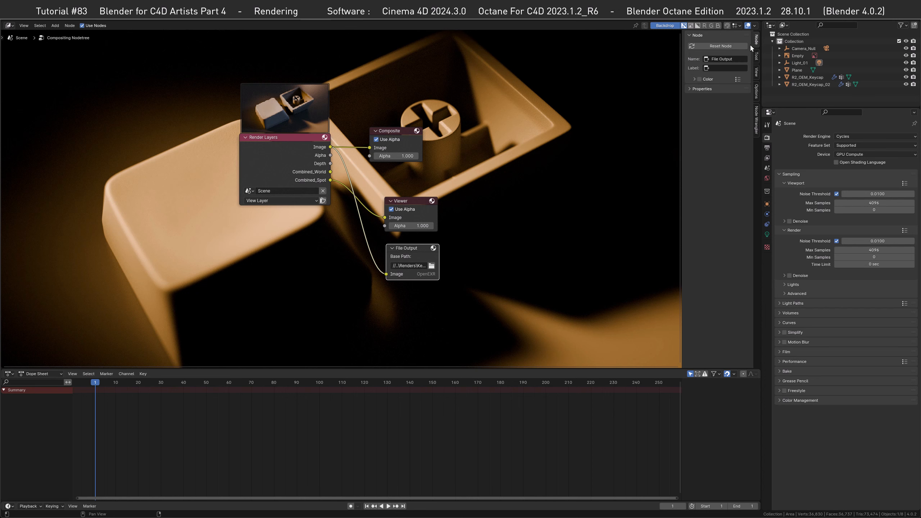
{"action": "left_click", "coordinate": [695, 88]}
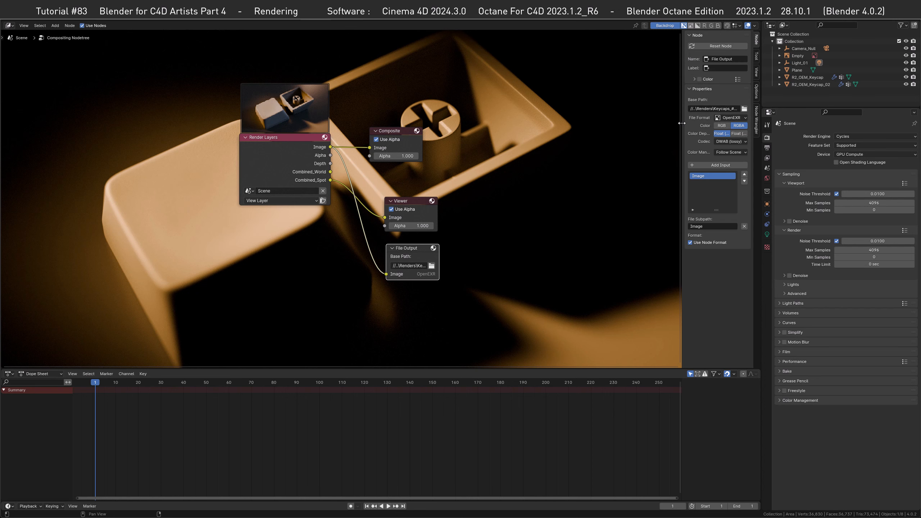
{"action": "left_click_drag", "start_coordinate": [681, 123], "coordinate": [614, 125]}
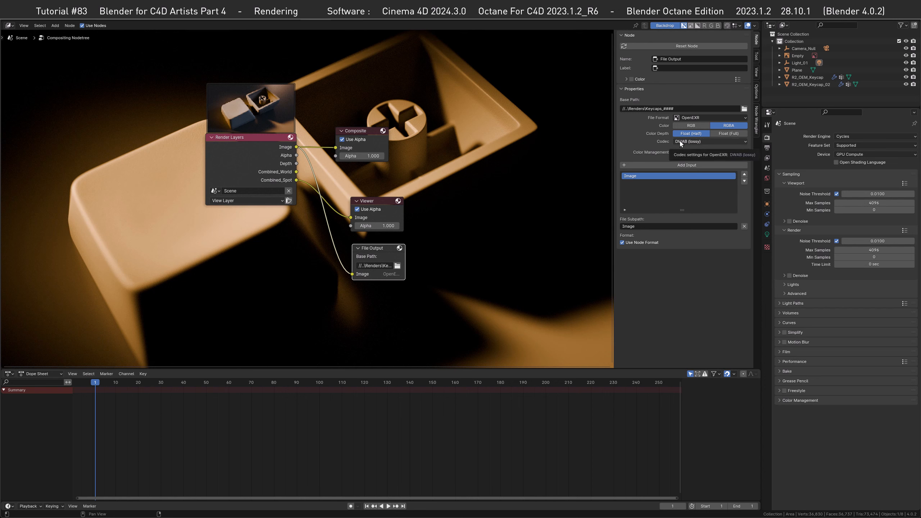
{"action": "left_click", "coordinate": [670, 165]}
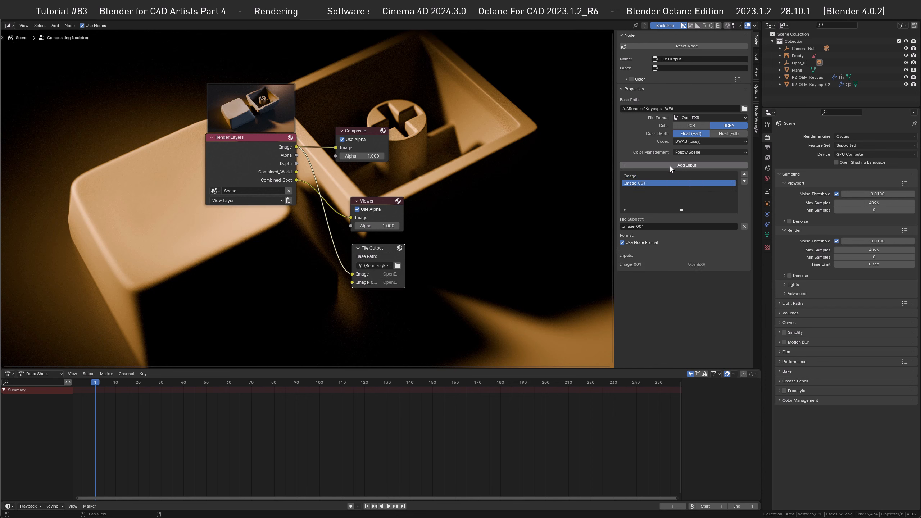
{"action": "double_click", "coordinate": [640, 184]}
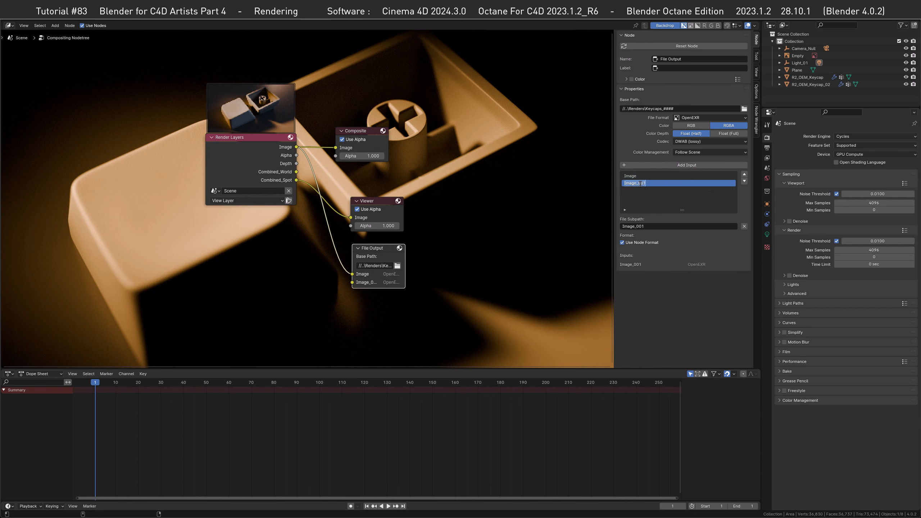
{"action": "type", "text": "World"}
{"action": "key", "text": "Return"}
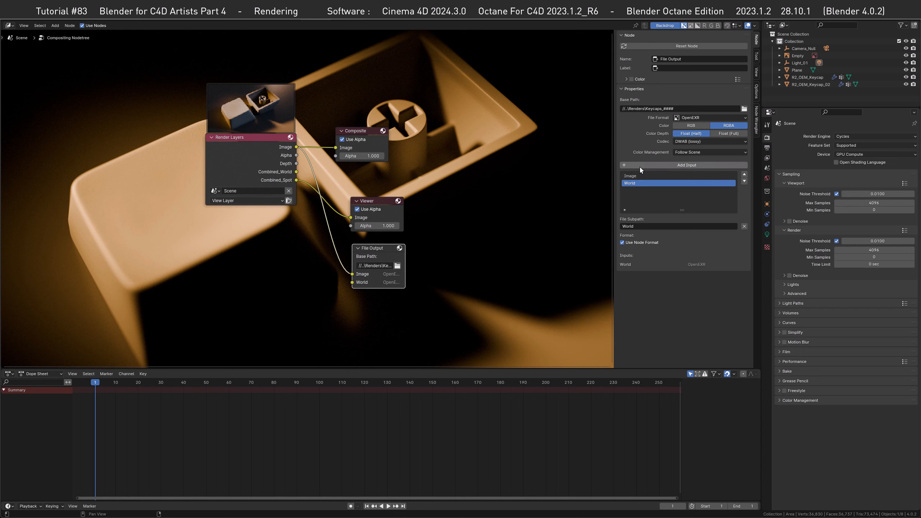
- Add another input to the File Output node and name it Spot
{"action": "left_click", "coordinate": [639, 165]}
{"action": "double_click", "coordinate": [645, 191]}
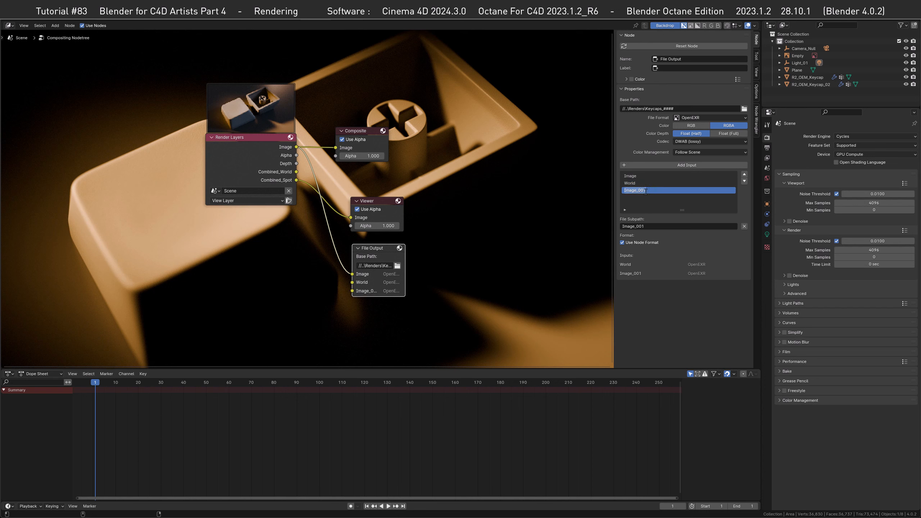
{"action": "type", "text": "Spot"}
{"action": "key", "text": "Return"}
- Connect Combined_World to the File Output node's World input and Combined_Spot to its Spot input
{"action": "left_click_drag", "start_coordinate": [296, 171], "coordinate": [352, 283]}
{"action": "left_click_drag", "start_coordinate": [297, 180], "coordinate": [352, 290]}
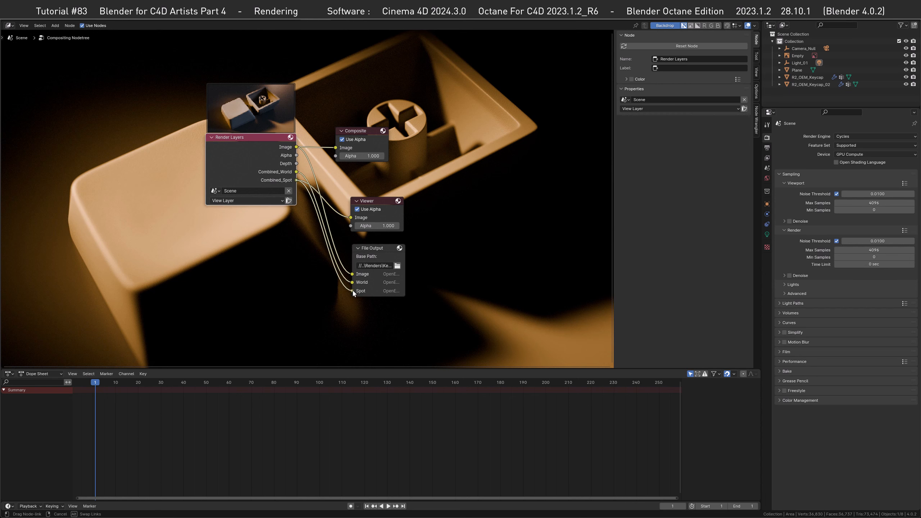
{"action": "left_click_drag", "start_coordinate": [370, 249], "coordinate": [374, 247]}
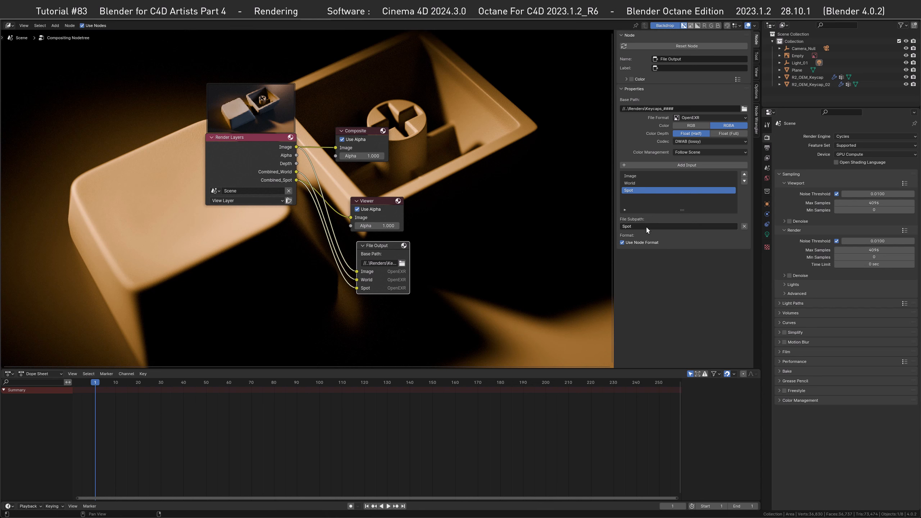
- Override the File Output node's color management with the ACEScg color space and render the current frame
{"action": "left_click", "coordinate": [689, 153]}
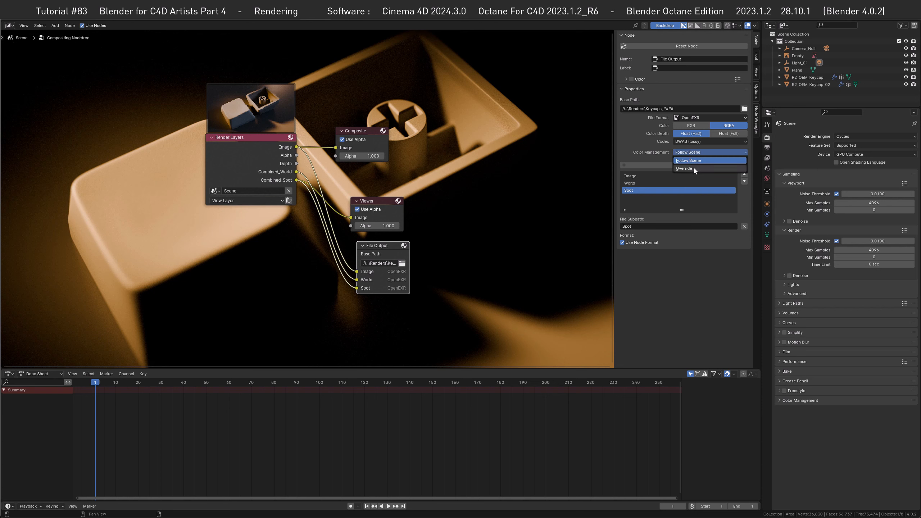
{"action": "left_click", "coordinate": [693, 168]}
{"action": "left_click", "coordinate": [691, 160]}
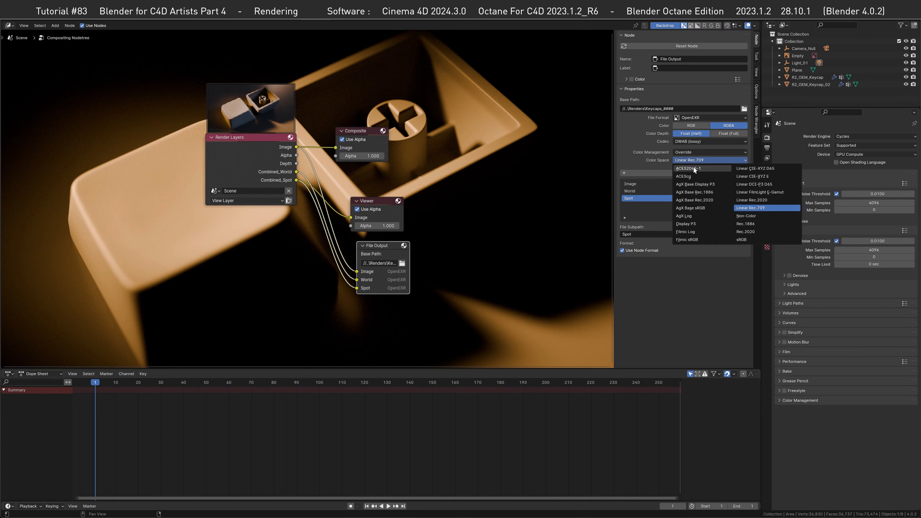
{"action": "left_click", "coordinate": [692, 176]}
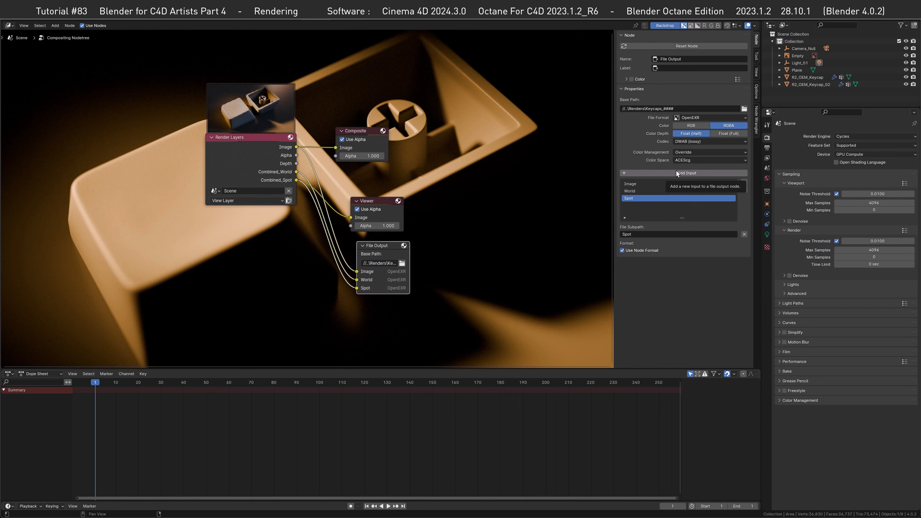
{"action": "left_click", "coordinate": [766, 147]}
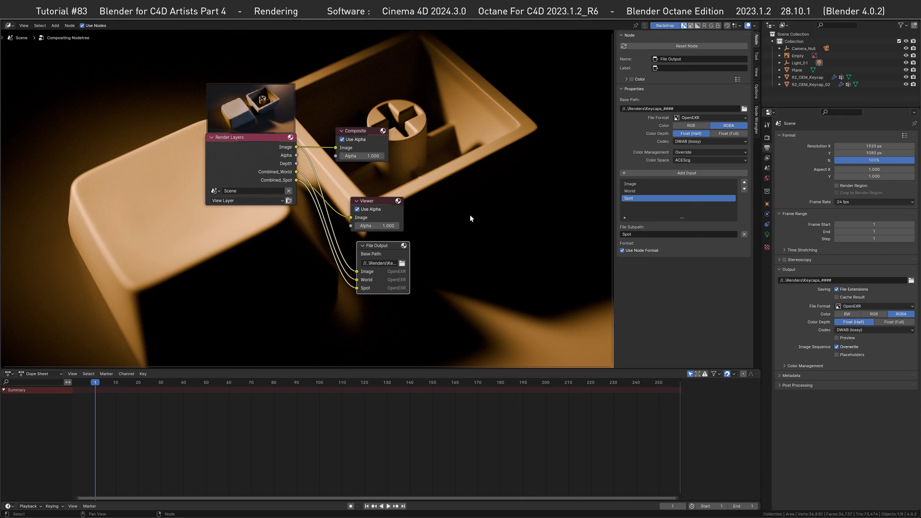
{"action": "key", "text": "F12"}
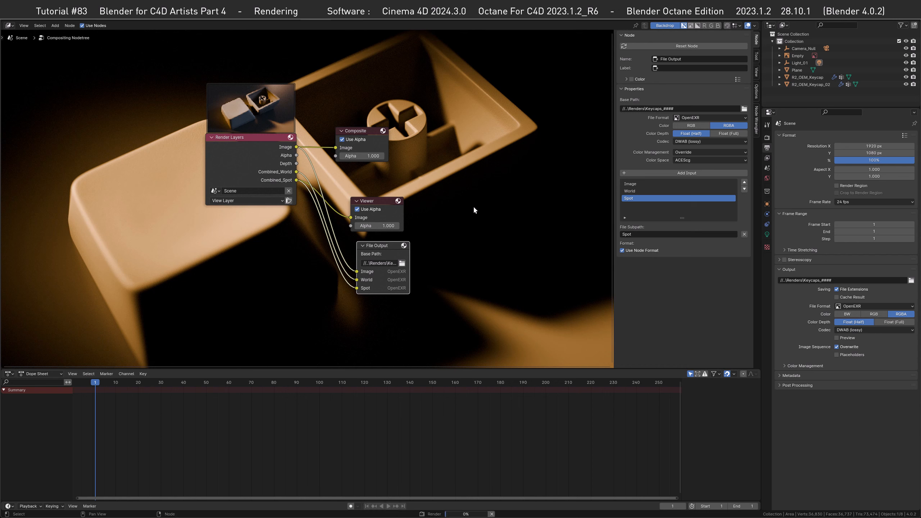
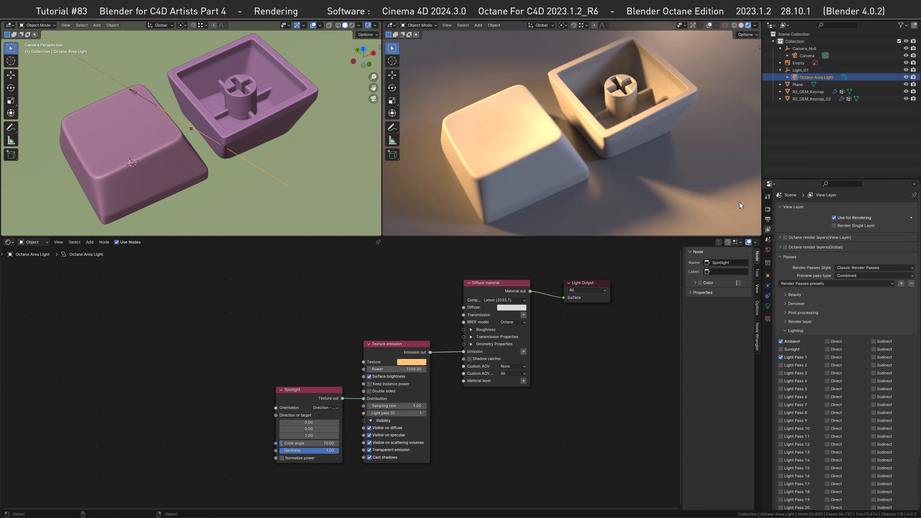
- Preview the Ambient light and Light pass 1 passes in the rendered viewport and return the preview pass type to Combined
{"action": "left_click", "coordinate": [845, 275]}
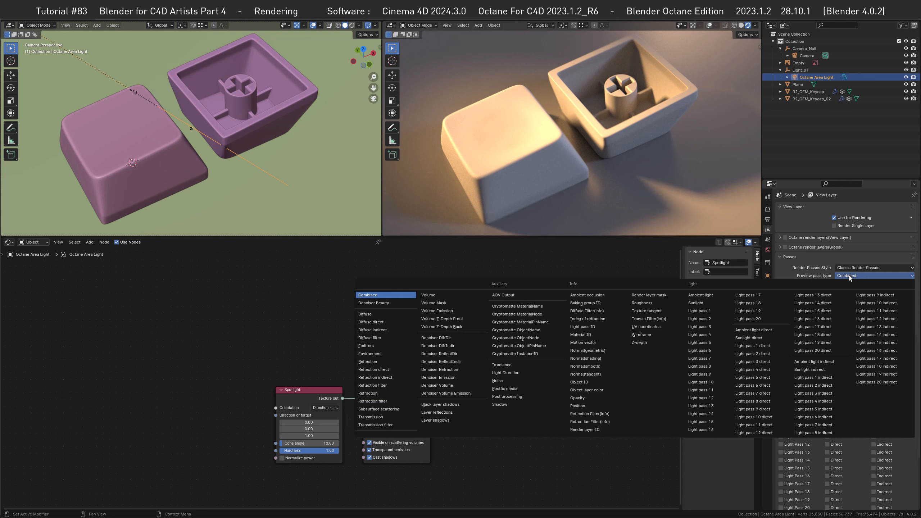
{"action": "left_click", "coordinate": [704, 294]}
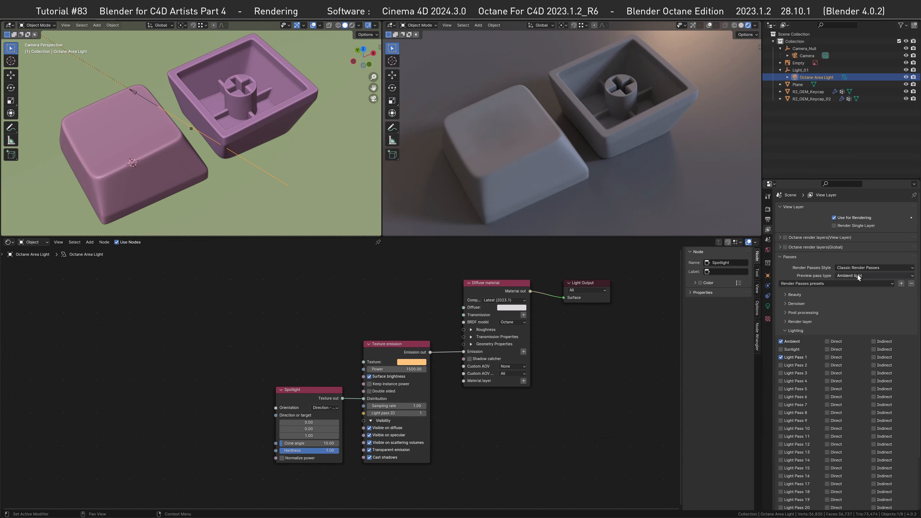
{"action": "left_click", "coordinate": [858, 275]}
{"action": "left_click", "coordinate": [704, 311]}
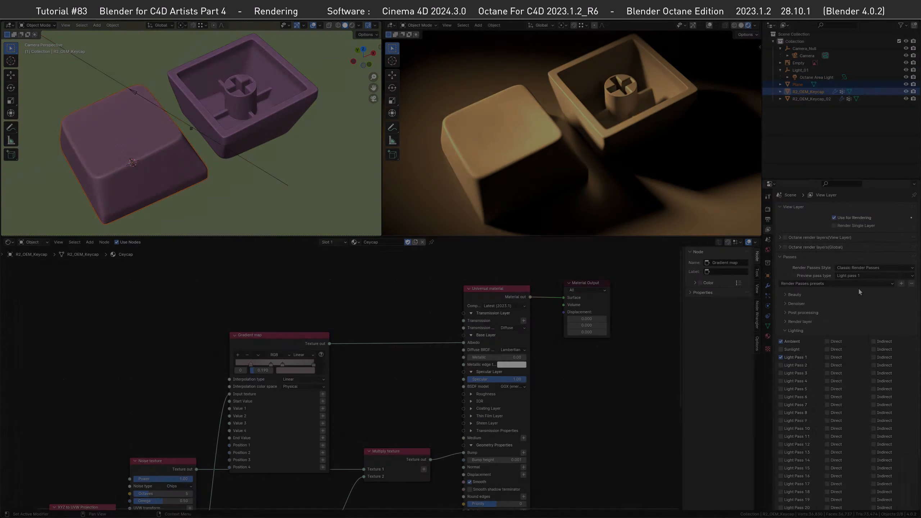
{"action": "left_click", "coordinate": [856, 276]}
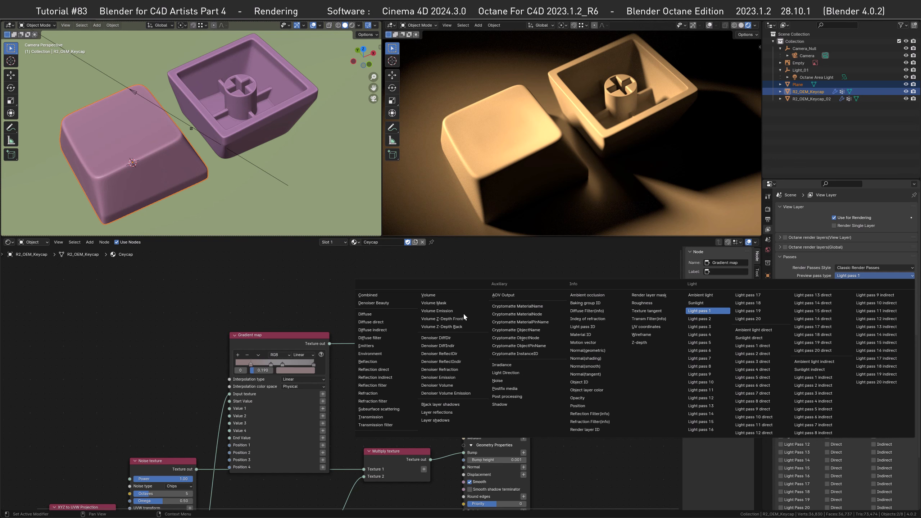
{"action": "left_click", "coordinate": [384, 295]}
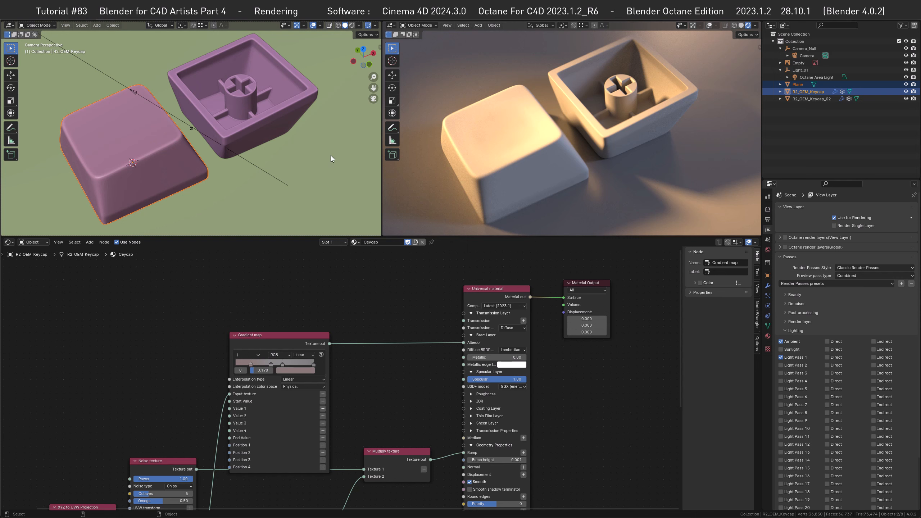
- Try limiting the rendered viewport to a region spanning parts of both keycaps, and clear that render region
{"action": "key", "text": "ctrl+b"}
{"action": "left_click_drag", "start_coordinate": [507, 75], "coordinate": [634, 202]}
{"action": "left_click", "coordinate": [740, 25]}
{"action": "left_click", "coordinate": [747, 26]}
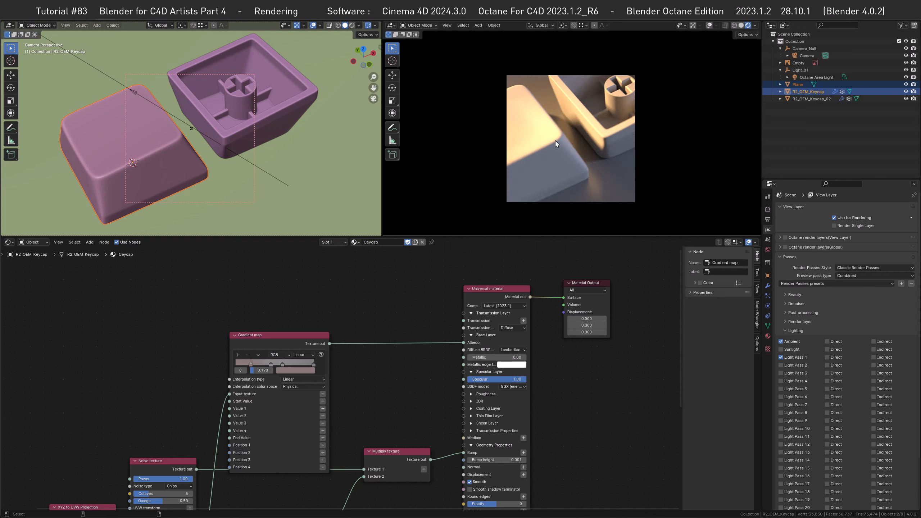
{"action": "key", "text": "ctrl+alt+b"}
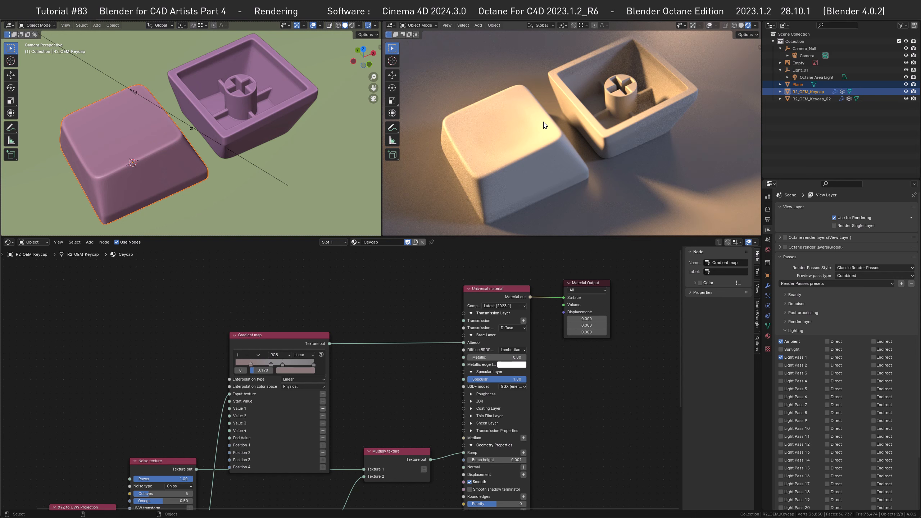
- Review the Octane kernel presets and the kernel's quality settings
{"action": "left_click", "coordinate": [767, 209]}
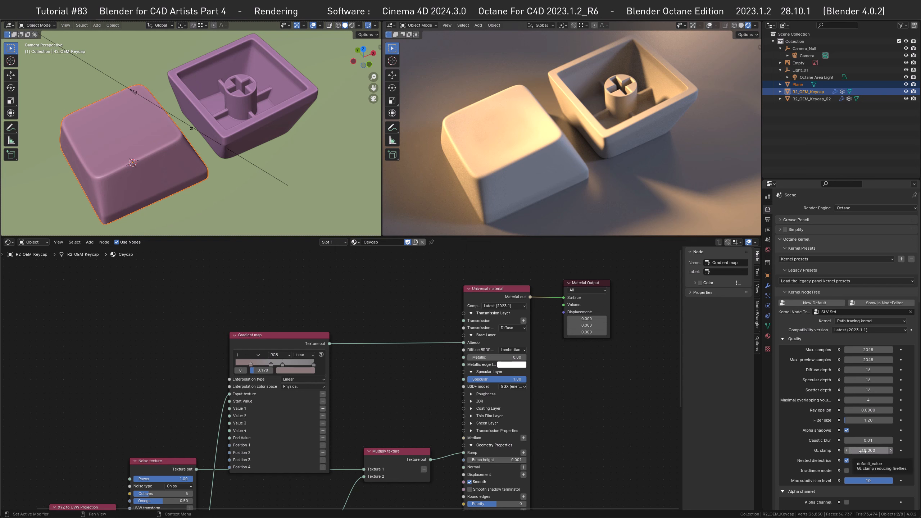
{"action": "left_click", "coordinate": [831, 260]}
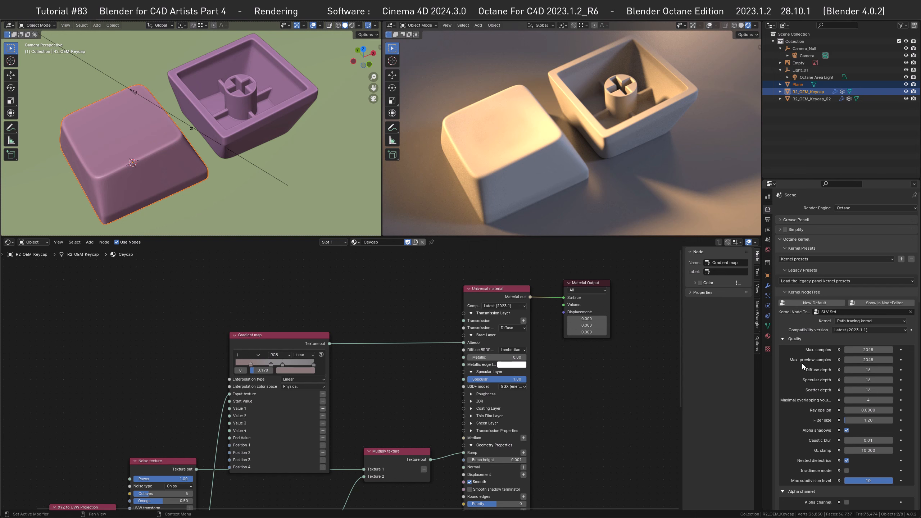
{"action": "scroll", "coordinate": [785, 216], "scroll_direction": "down", "scroll_amount": 3}
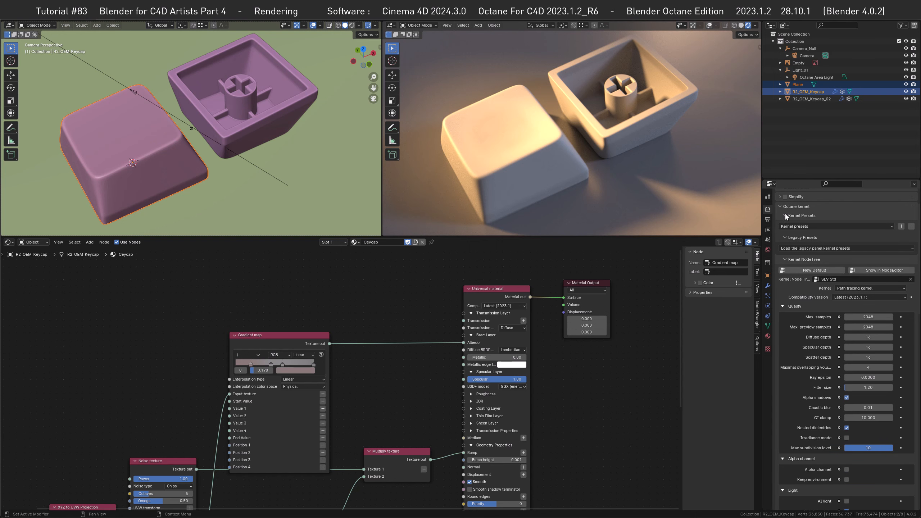
- Set the prefix tag for the Octane output files to OC_$OCTANE_PASS$
{"action": "left_click", "coordinate": [768, 219]}
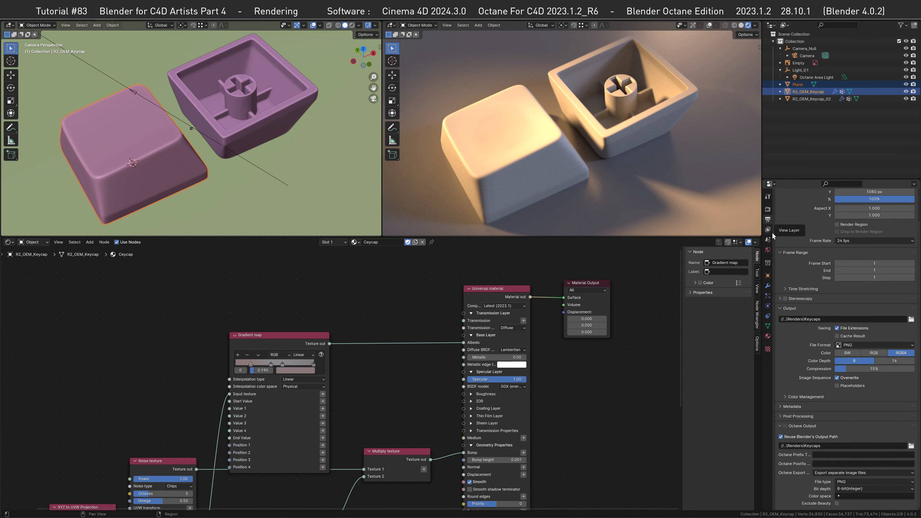
{"action": "left_click", "coordinate": [827, 455]}
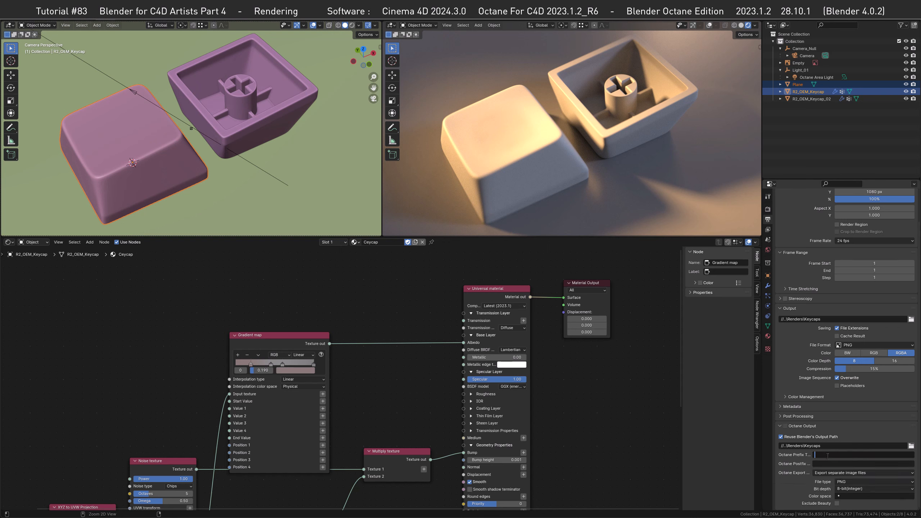
{"action": "type", "text": "OC_$OCTANE_PASS$"}
- Enable ACES tone mapping in the rendered viewport's Octane Imager settings
{"action": "key", "text": "n"}
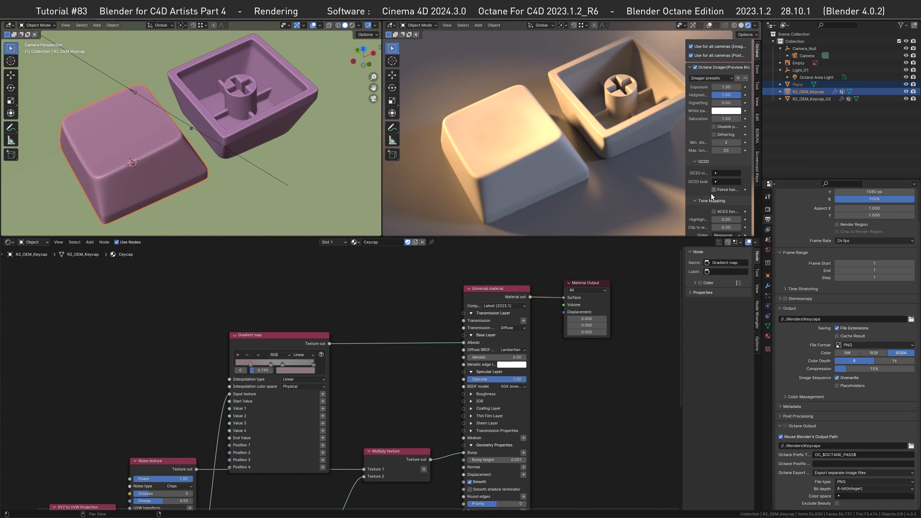
{"action": "left_click", "coordinate": [713, 211]}
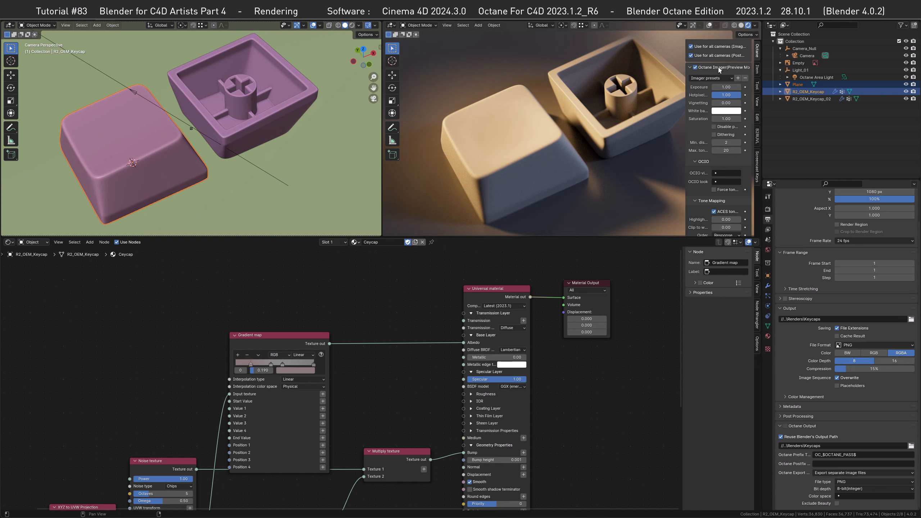
- Set the Octane output files to EXR, 16-bit floating point, ACEScg color space and DWAB (lossy) compression
{"action": "key", "text": "n"}
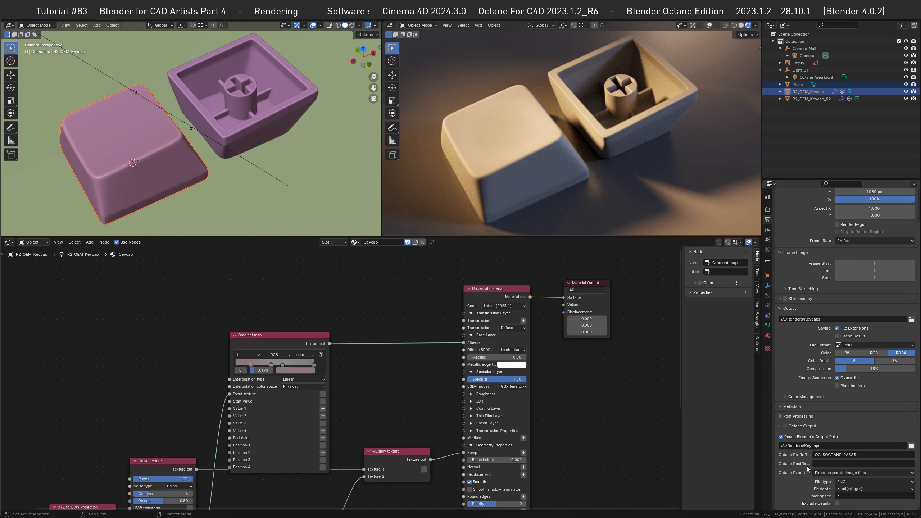
{"action": "left_click", "coordinate": [852, 481]}
{"action": "left_click", "coordinate": [850, 473]}
{"action": "left_click", "coordinate": [849, 495]}
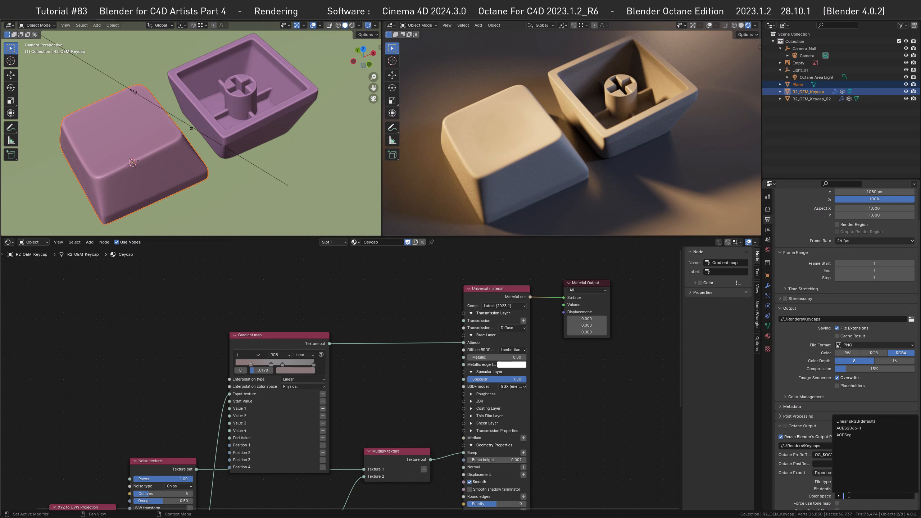
{"action": "left_click", "coordinate": [842, 437]}
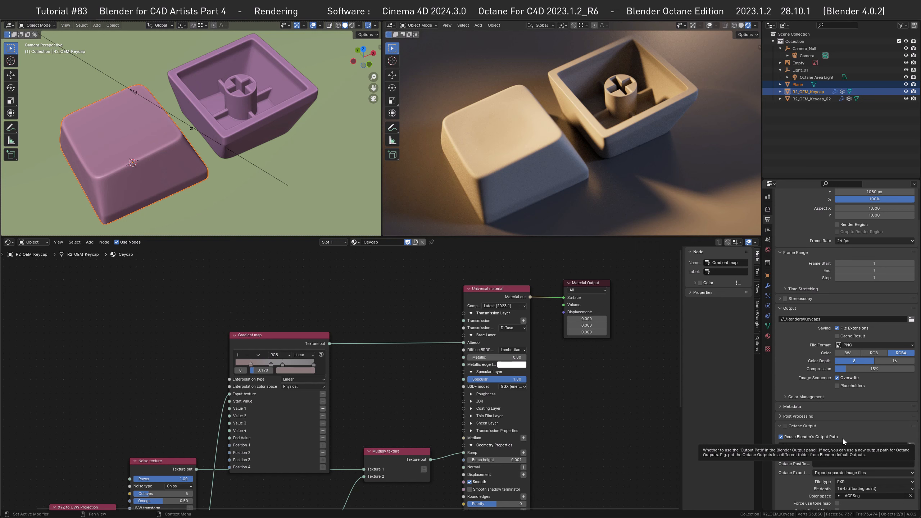
{"action": "scroll", "coordinate": [852, 485], "scroll_direction": "down", "scroll_amount": 2}
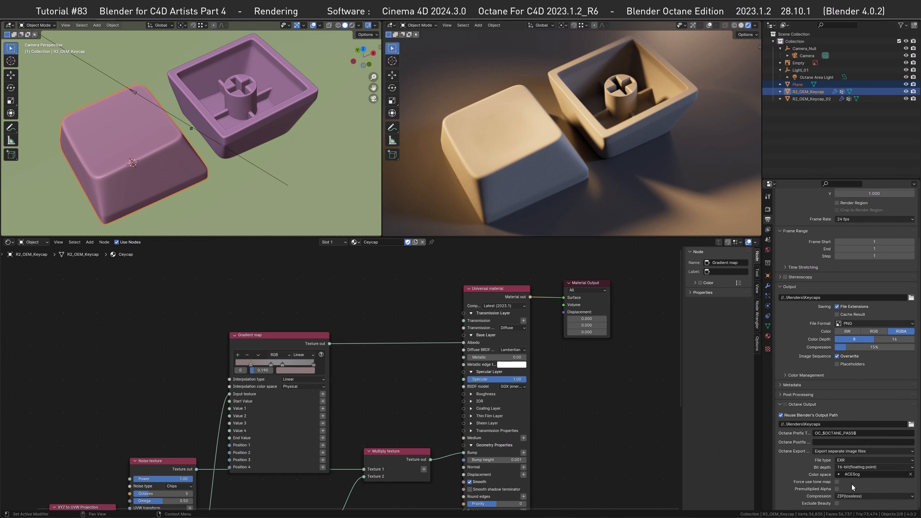
{"action": "left_click", "coordinate": [853, 495]}
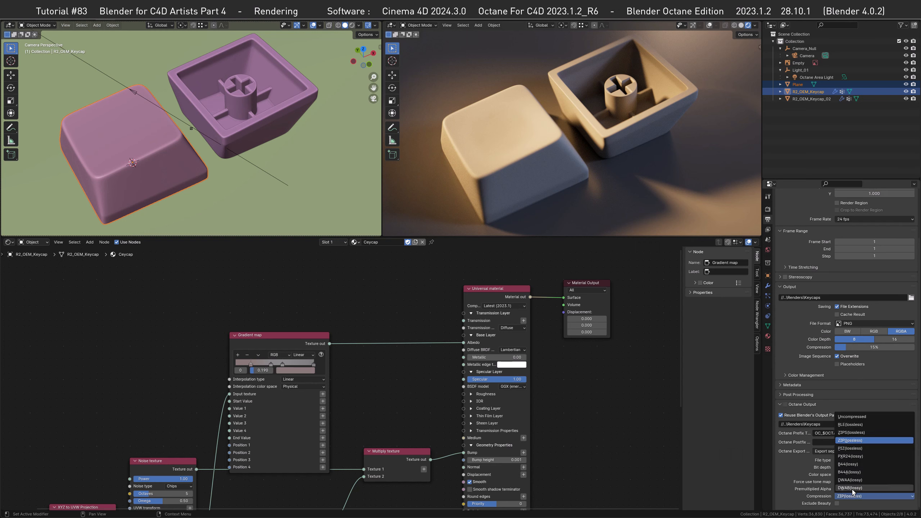
{"action": "left_click", "coordinate": [852, 488]}
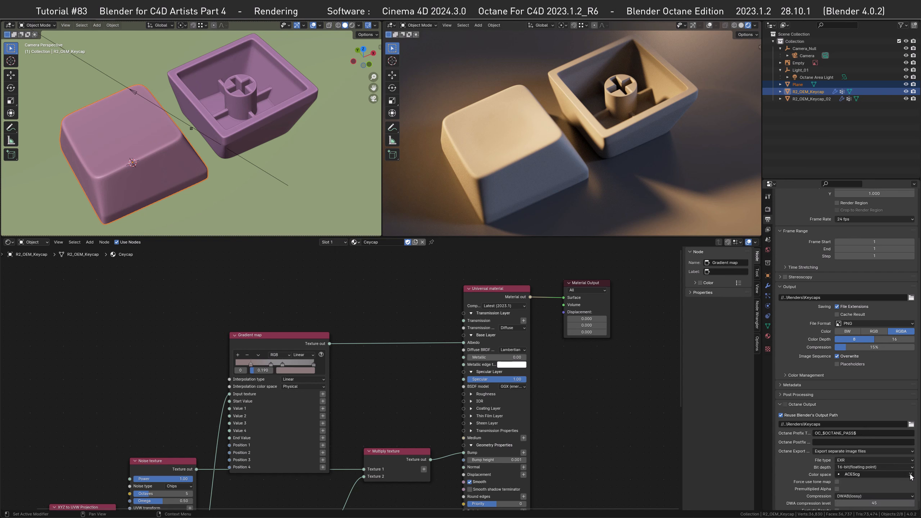
- Append an underscore to the output path ending in Keycaps and to the Octane prefix, making it OC_$OCTANE_PASS$_
{"action": "scroll", "coordinate": [888, 482], "scroll_direction": "down", "scroll_amount": 1}
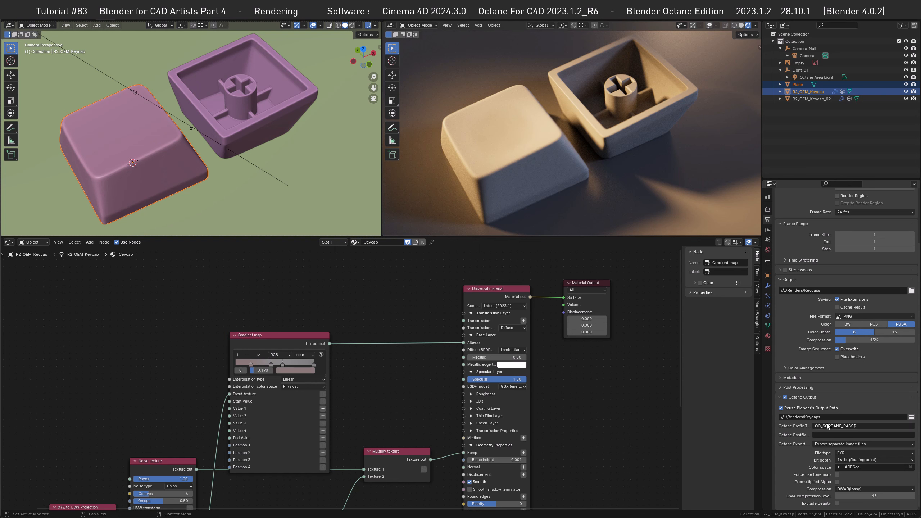
{"action": "left_click", "coordinate": [830, 418]}
{"action": "left_click", "coordinate": [830, 417]}
{"action": "type", "text": "_"}
{"action": "left_click", "coordinate": [864, 426]}
{"action": "left_click", "coordinate": [864, 425]}
{"action": "left_click", "coordinate": [865, 425]}
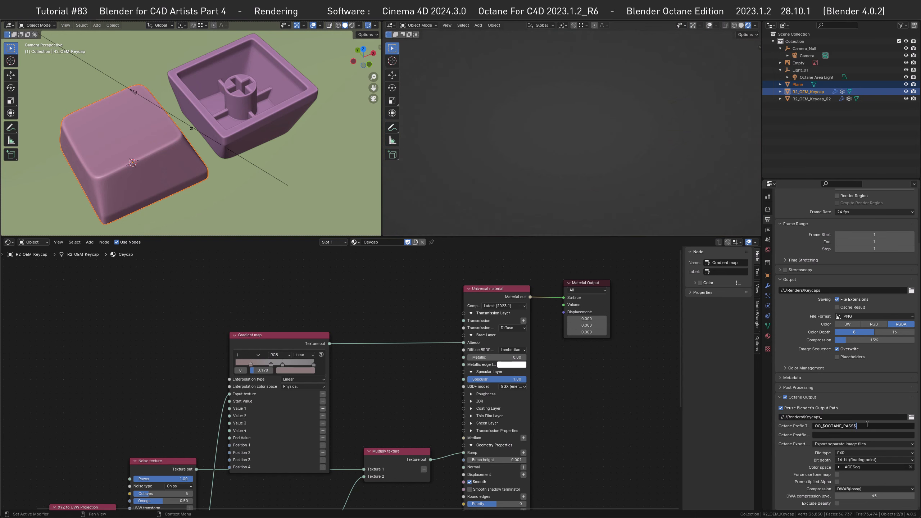
{"action": "type", "text": "_"}
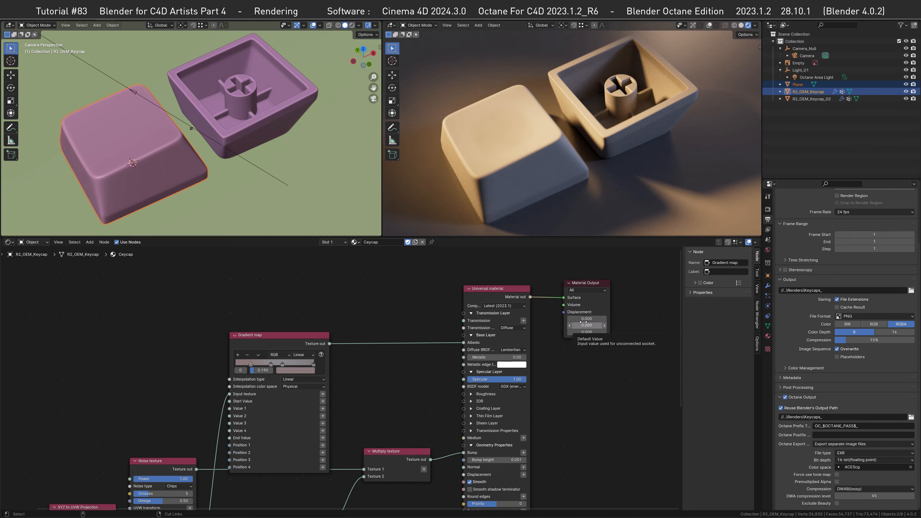
- Render the animation to files and inspect Keycaps_0001.png in the Renders folder, then return to the Blender scene
{"action": "key", "text": "ctrl+F12"}
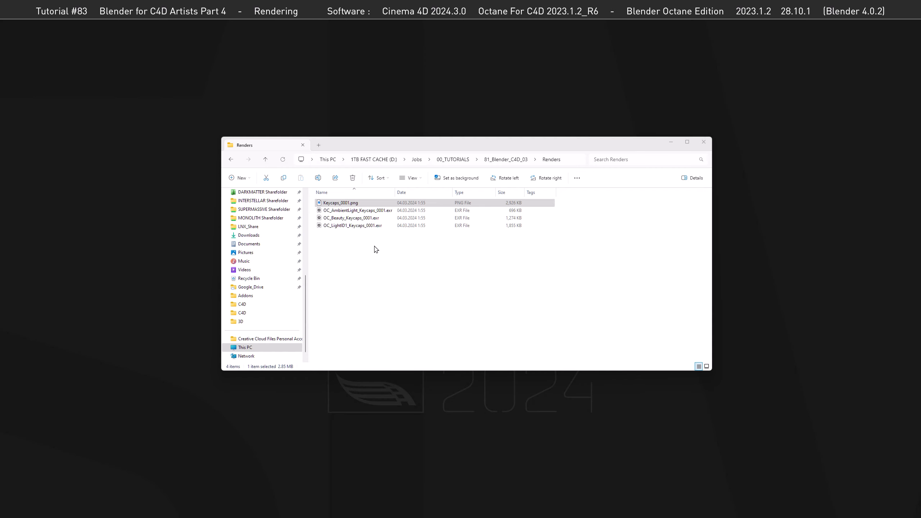
{"action": "left_click", "coordinate": [343, 204]}
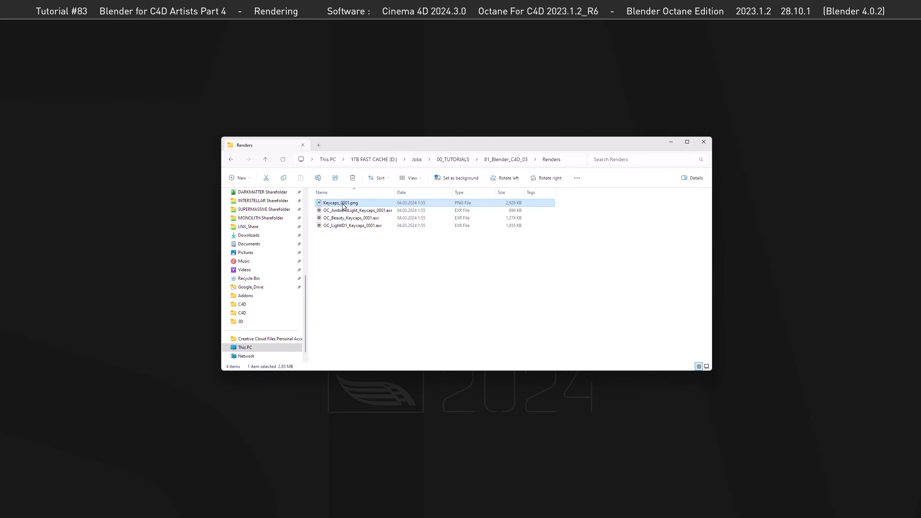
{"action": "double_click", "coordinate": [343, 203]}
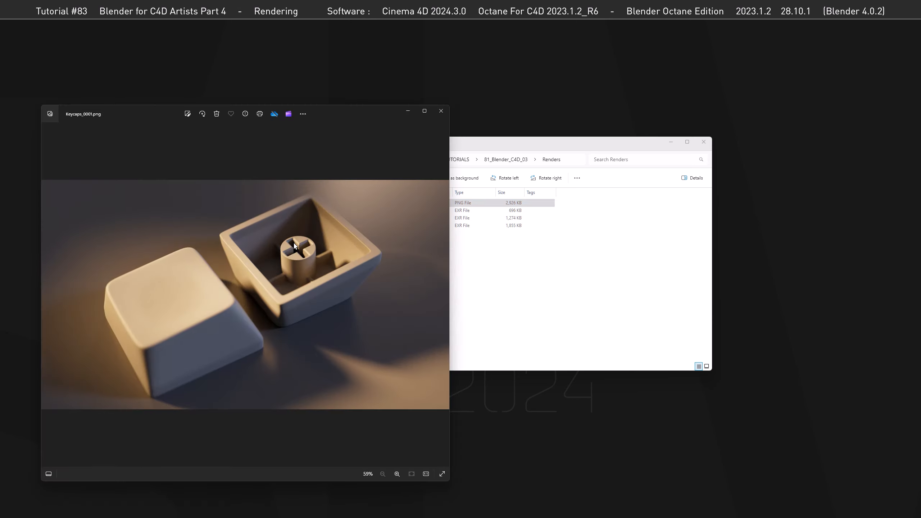
{"action": "left_click", "coordinate": [441, 111]}
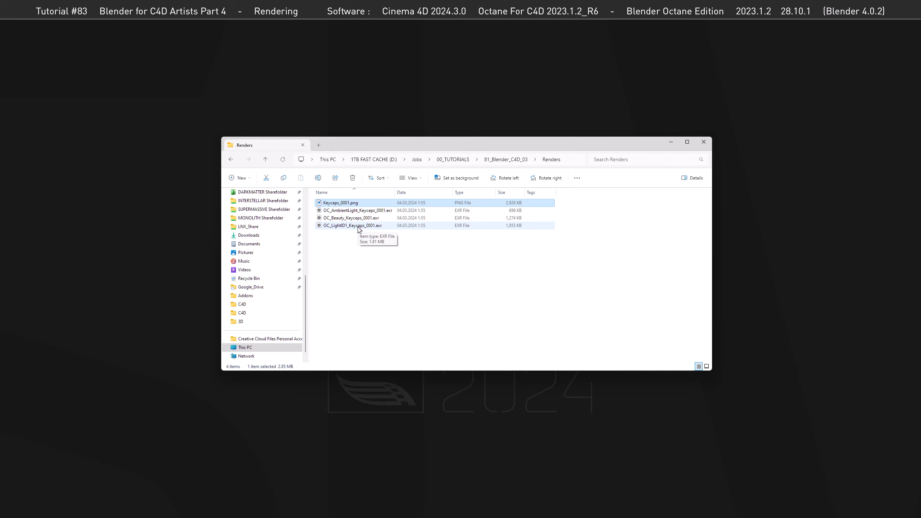
{"action": "left_click", "coordinate": [671, 142]}
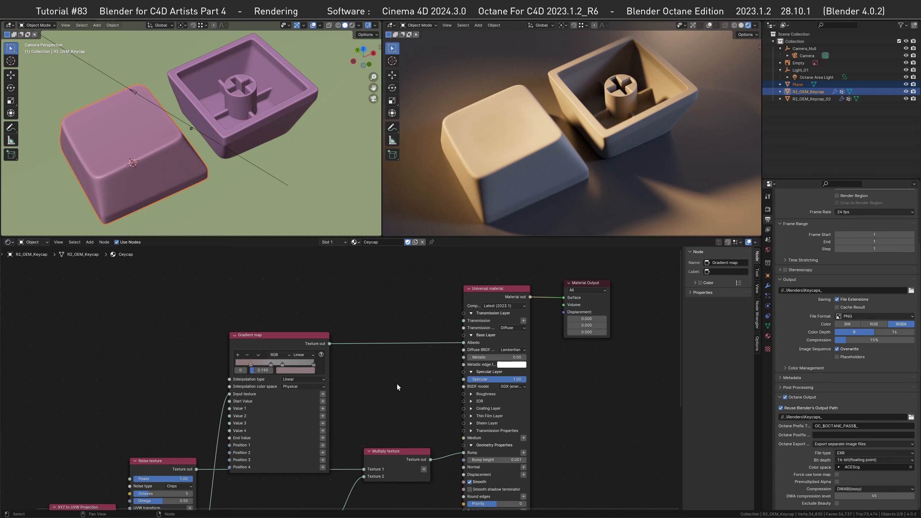
- Add a Grayscale color node to the Universal material's transmission and set its value to 1
{"action": "left_click", "coordinate": [398, 372]}
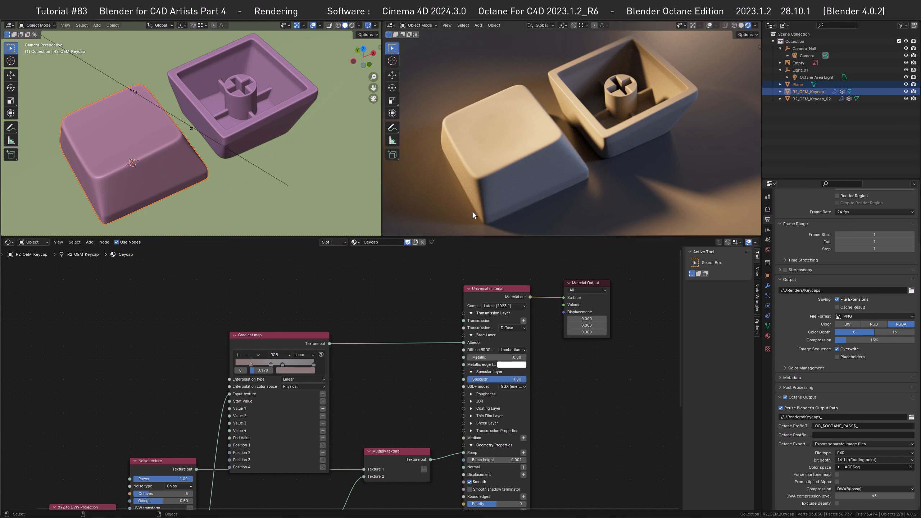
{"action": "left_click", "coordinate": [507, 328]}
{"action": "key", "text": "shift+a"}
{"action": "mouse_move", "coordinate": [523, 318]}
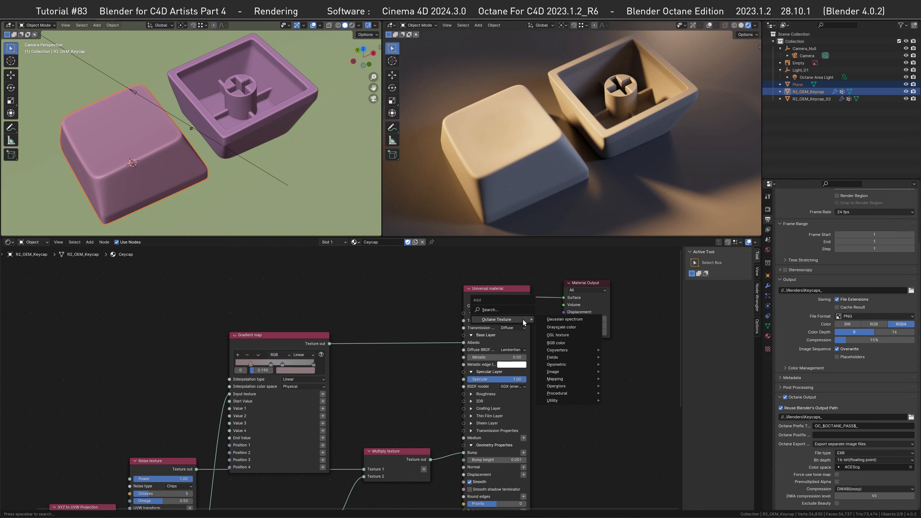
{"action": "left_click", "coordinate": [563, 328]}
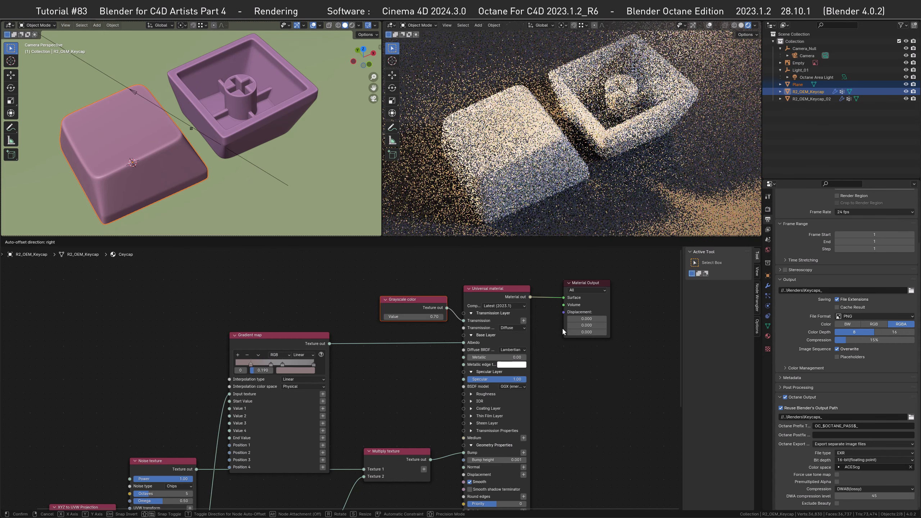
{"action": "left_click", "coordinate": [442, 301]}
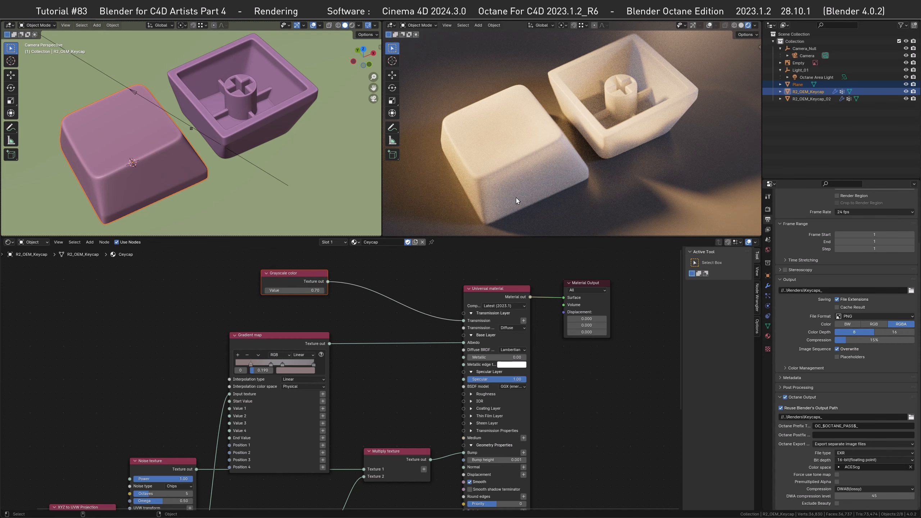
{"action": "left_click", "coordinate": [304, 291]}
{"action": "type", "text": "1"}
{"action": "key", "text": "Return"}
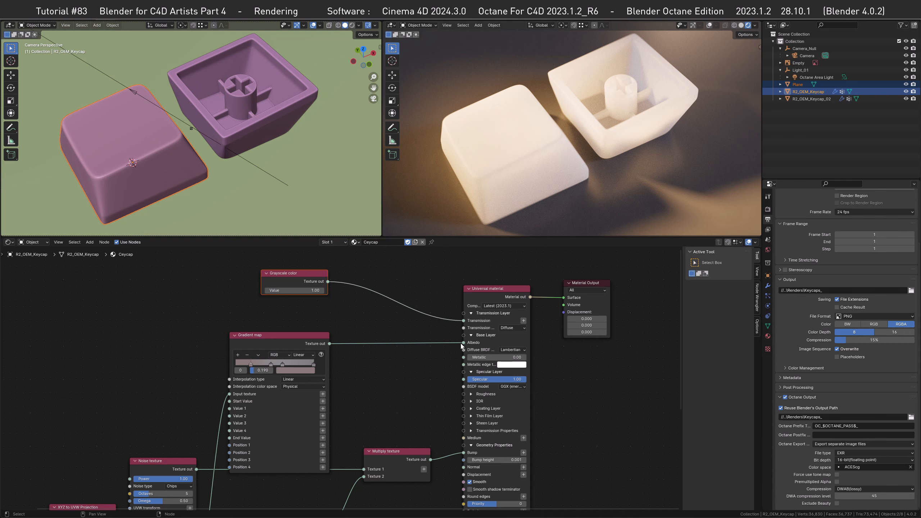
- Reroute the Gradient map from the material's albedo into the albedo of a new Random walk node in the medium slot
{"action": "left_click_drag", "start_coordinate": [463, 342], "coordinate": [444, 339]}
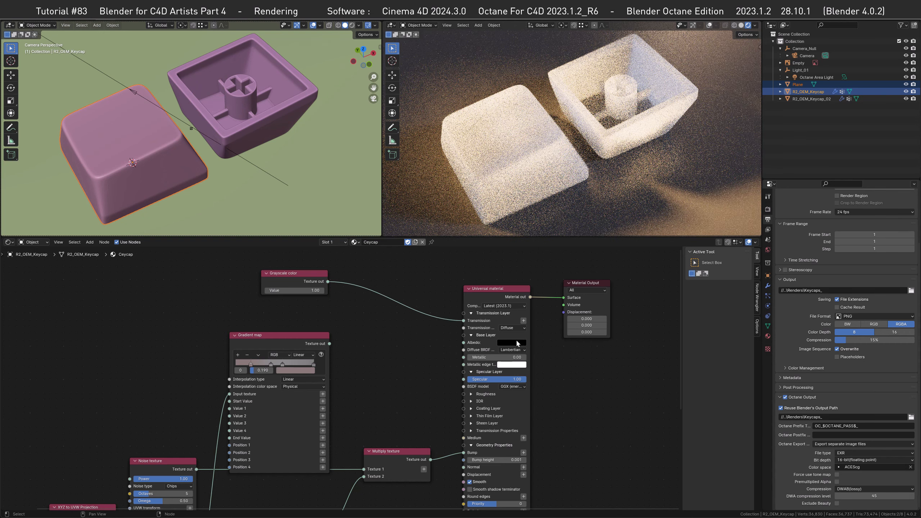
{"action": "left_click", "coordinate": [517, 343]}
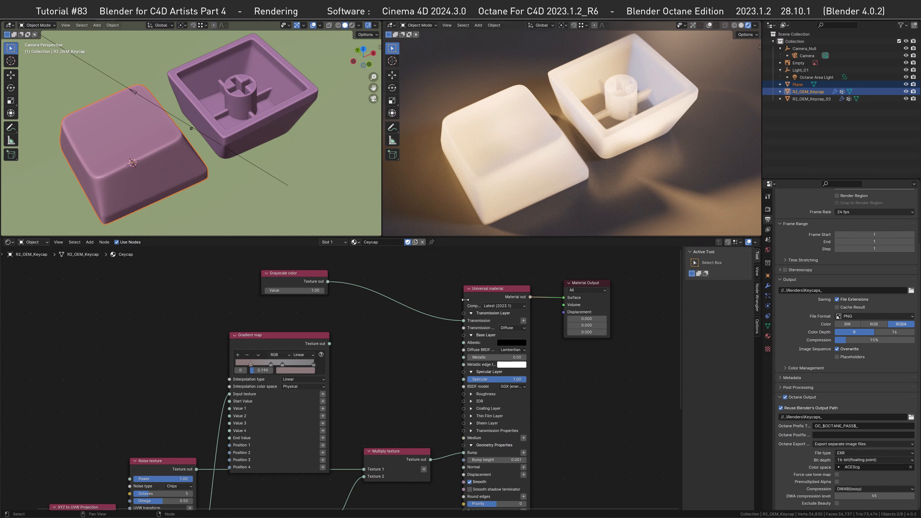
{"action": "left_click", "coordinate": [523, 438]}
{"action": "mouse_move", "coordinate": [523, 447]}
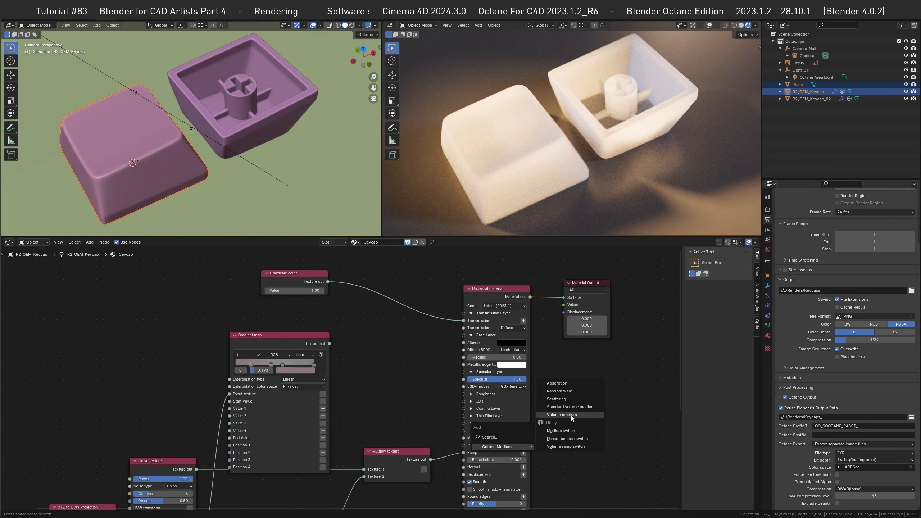
{"action": "left_click", "coordinate": [568, 391]}
{"action": "left_click", "coordinate": [550, 270]}
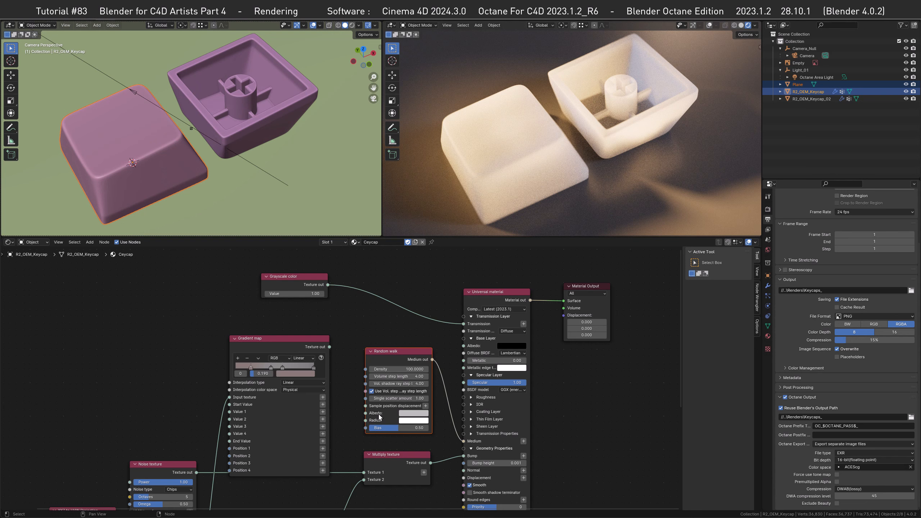
{"action": "left_click_drag", "start_coordinate": [328, 347], "coordinate": [365, 413]}
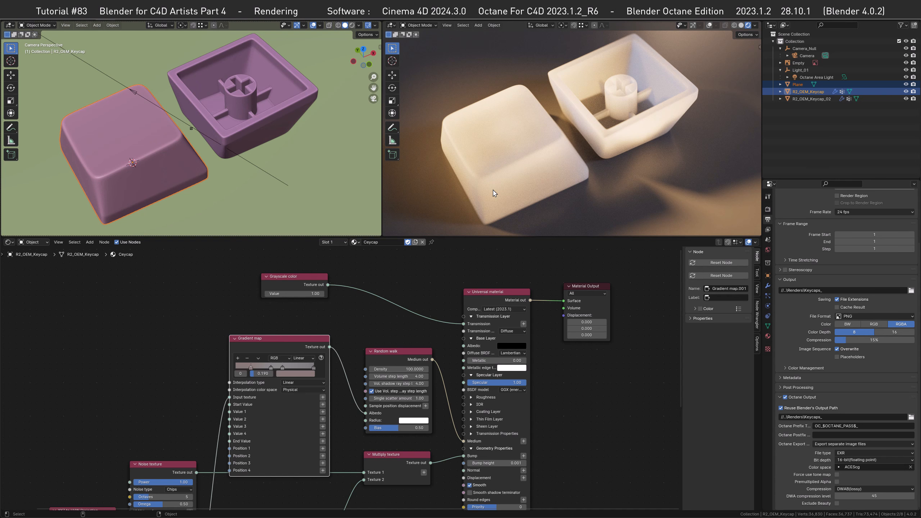
- Set the Random walk medium's density to 2000
{"action": "left_click", "coordinate": [398, 369]}
{"action": "type", "text": "2000"}
{"action": "key", "text": "Return"}
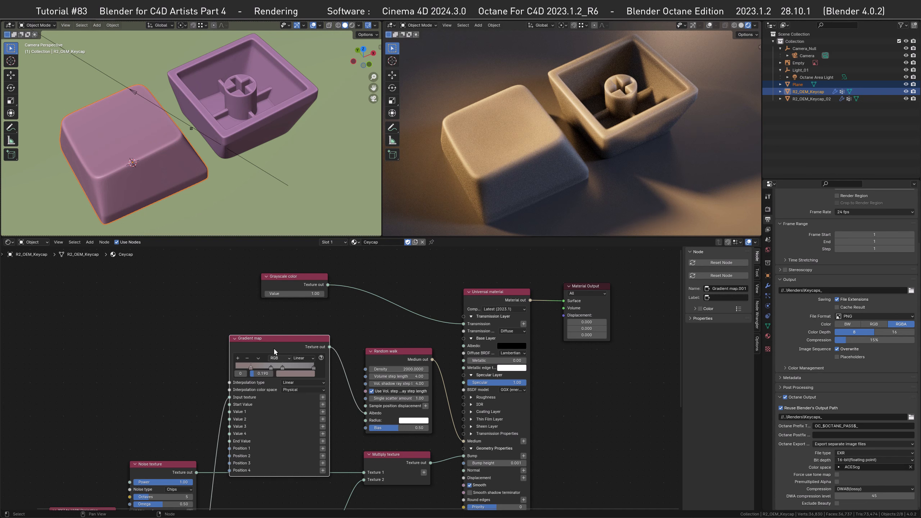
- Set the HSV value of the Gradient map's first color stop to 0.7
{"action": "left_click", "coordinate": [270, 368]}
{"action": "left_click", "coordinate": [250, 367]}
{"action": "left_click", "coordinate": [283, 373]}
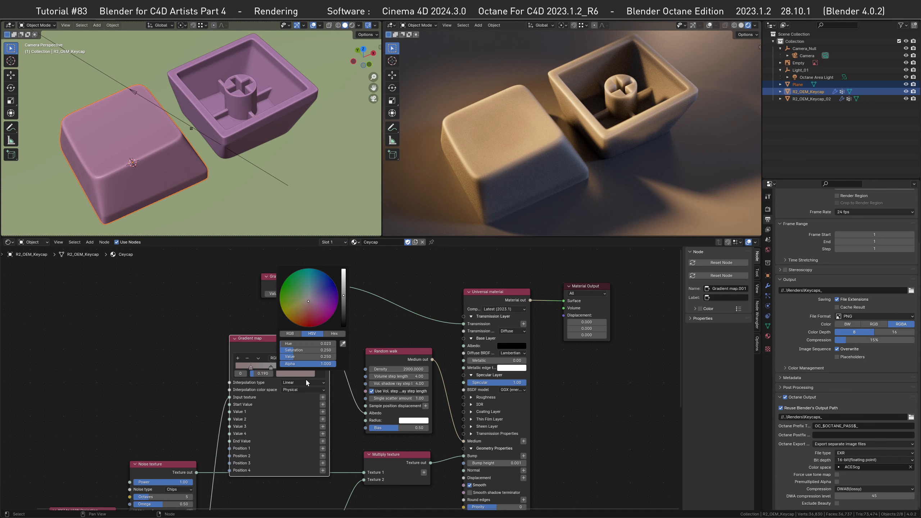
{"action": "left_click", "coordinate": [322, 356]}
{"action": "type", "text": "0.7"}
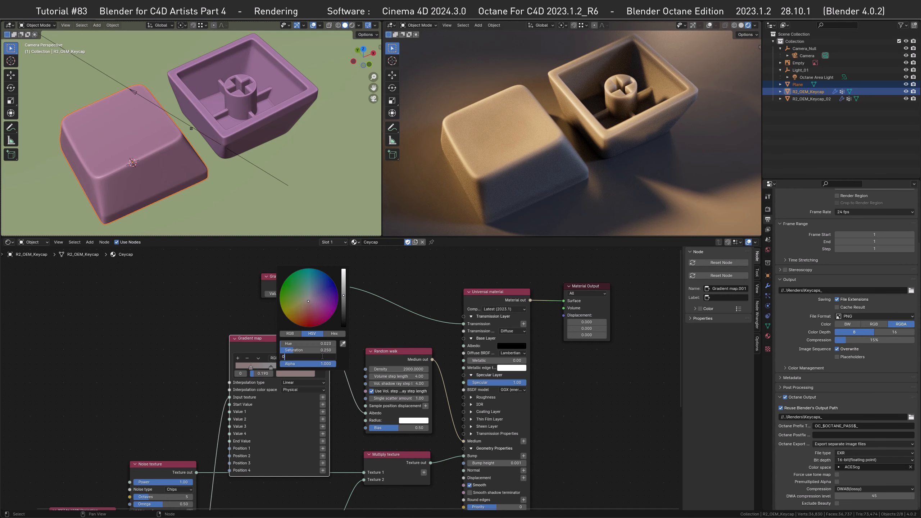
{"action": "key", "text": "Return"}
- Set the HSV value of the Gradient map's second and third color stops to 0.7 each
{"action": "left_click", "coordinate": [270, 368]}
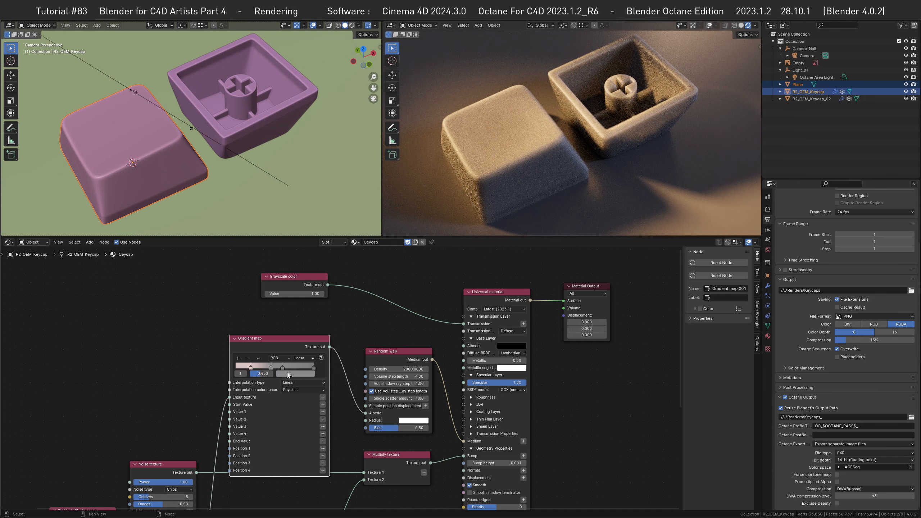
{"action": "left_click", "coordinate": [287, 372]}
{"action": "left_click", "coordinate": [323, 356]}
{"action": "type", "text": "0.7"}
{"action": "key", "text": "Return"}
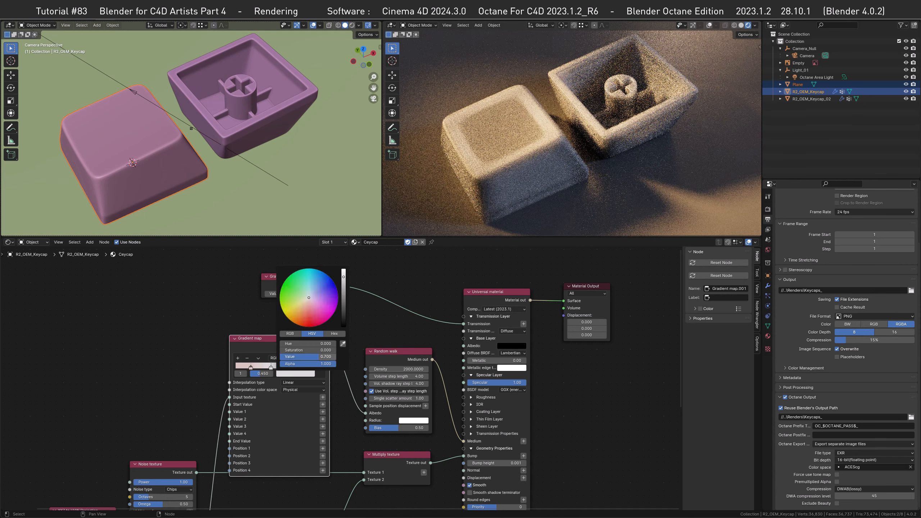
{"action": "left_click", "coordinate": [282, 367]}
{"action": "left_click", "coordinate": [312, 372]}
{"action": "left_click", "coordinate": [324, 357]}
{"action": "type", "text": "0.7"}
{"action": "key", "text": "Return"}
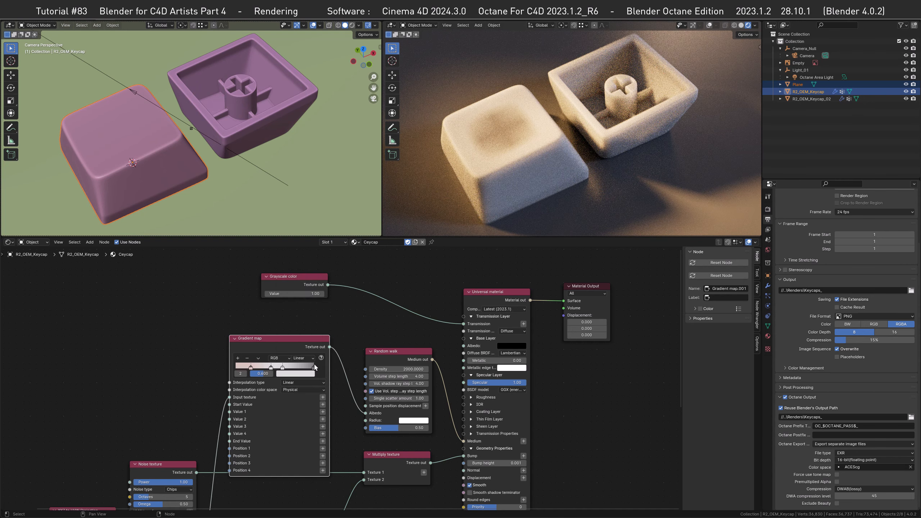
- Set the HSV value of the Gradient map's last color stop to 0.5
{"action": "left_click", "coordinate": [314, 368]}
{"action": "left_click", "coordinate": [310, 373]}
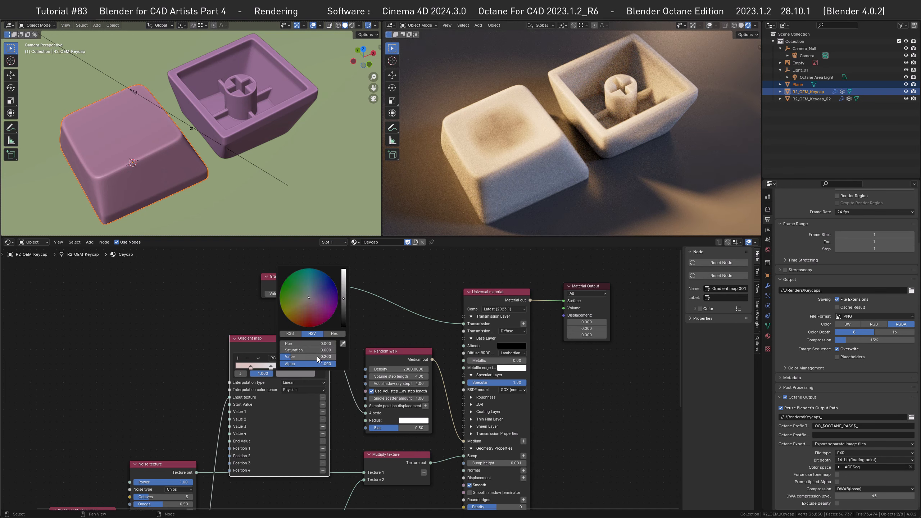
{"action": "left_click", "coordinate": [316, 355]}
{"action": "type", "text": "0.5"}
{"action": "key", "text": "Return"}
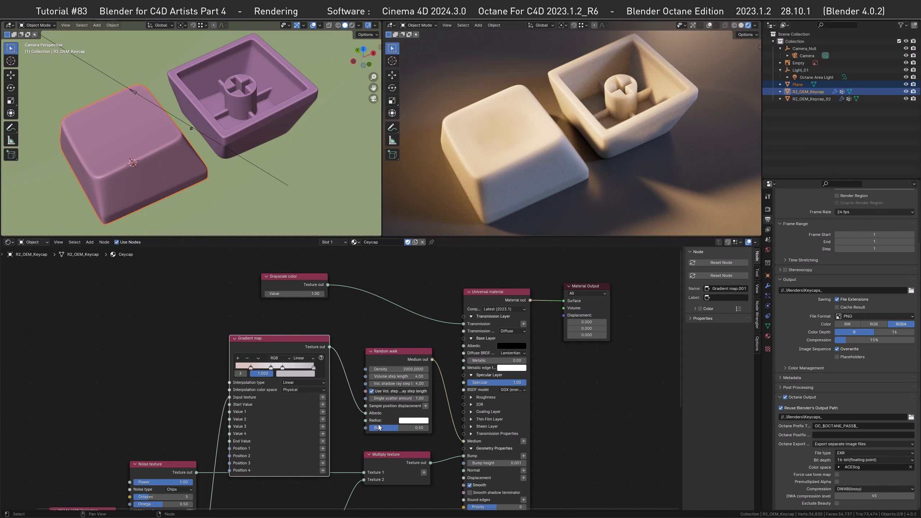
- Tint the Random walk medium's radius color with a hue of 0.03 and a saturation of 0.25
{"action": "left_click", "coordinate": [409, 421]}
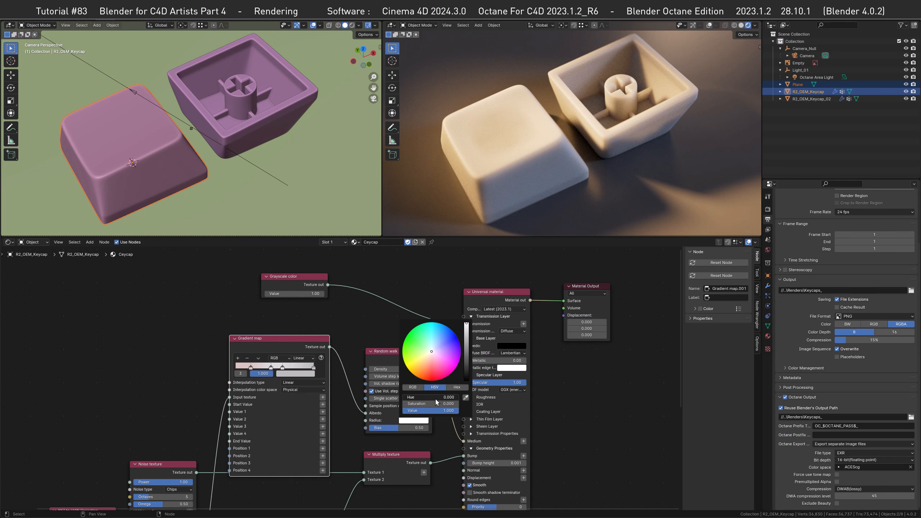
{"action": "type", "text": "0.03"}
{"action": "key", "text": "Return"}
{"action": "left_click", "coordinate": [451, 404]}
{"action": "type", "text": "0.25"}
{"action": "key", "text": "Return"}
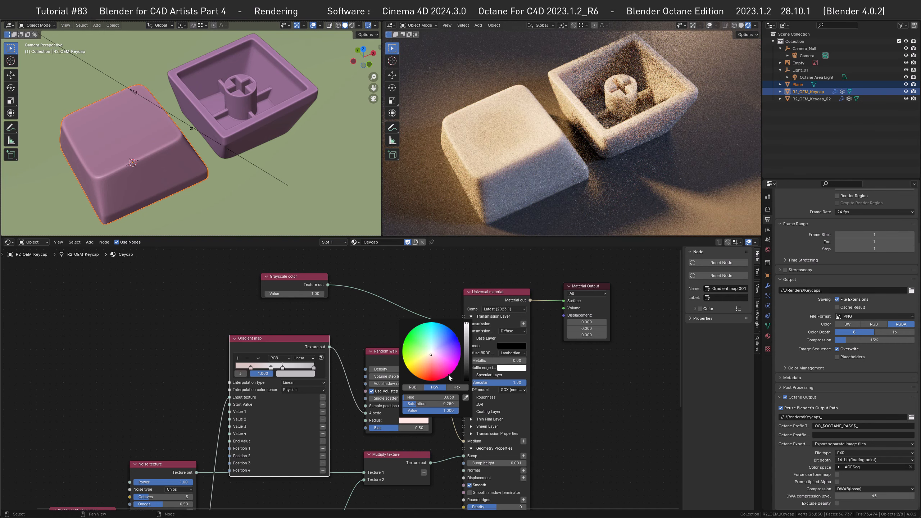